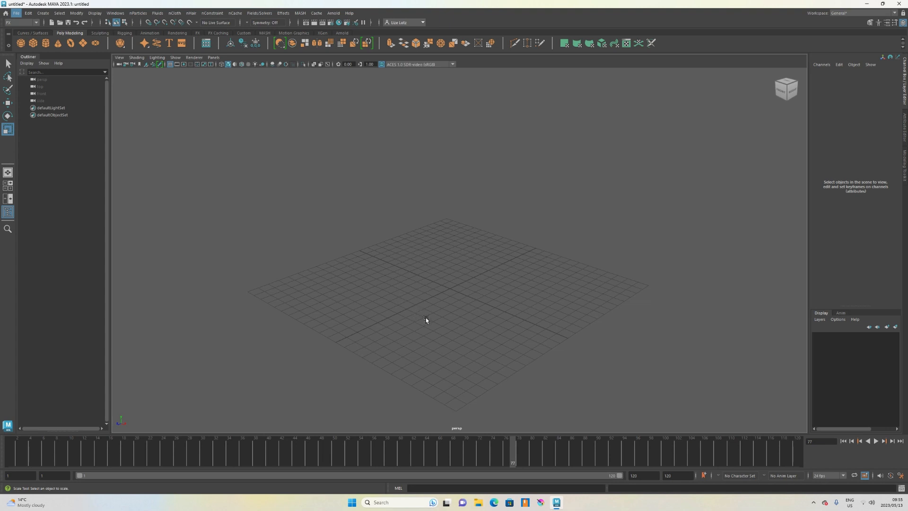
Switch the menu set to FX and the workspace to General.
scroll(425, 319, up, 1)
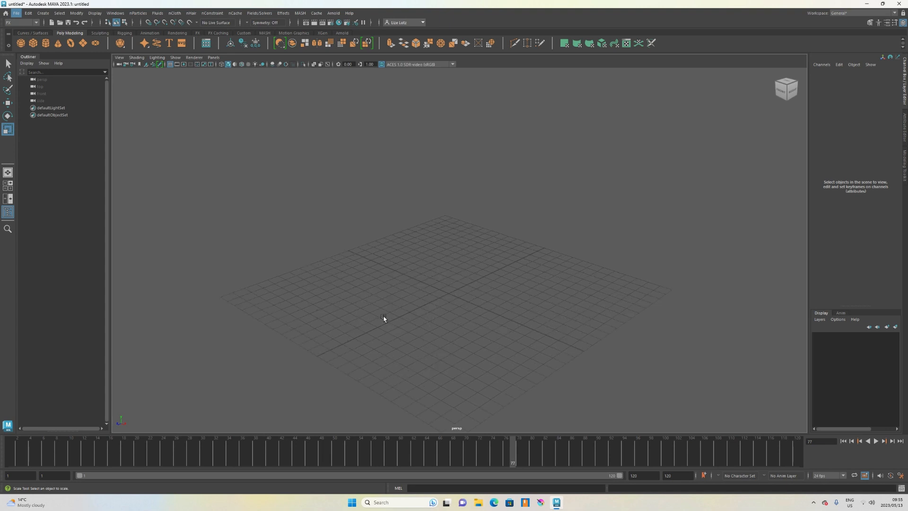
alt+drag(383, 318, 416, 314)
scroll(389, 279, up, 1)
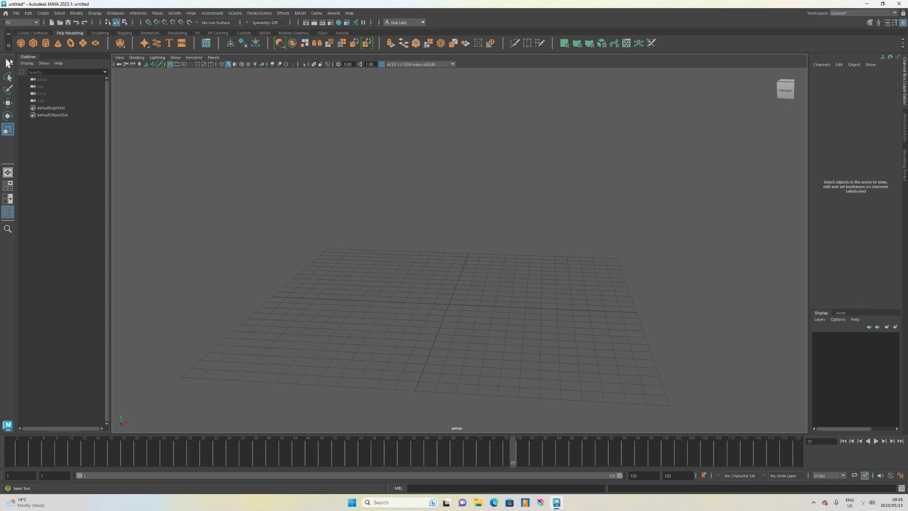
click(36, 22)
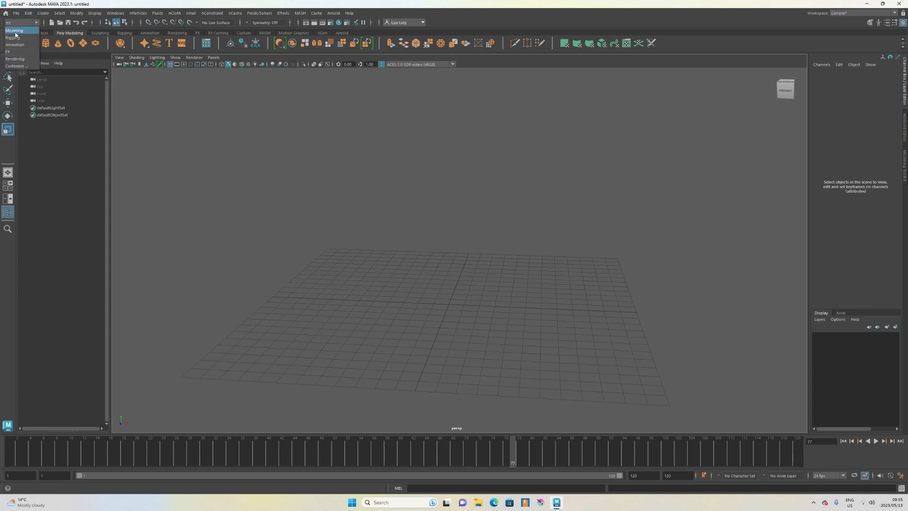
click(20, 52)
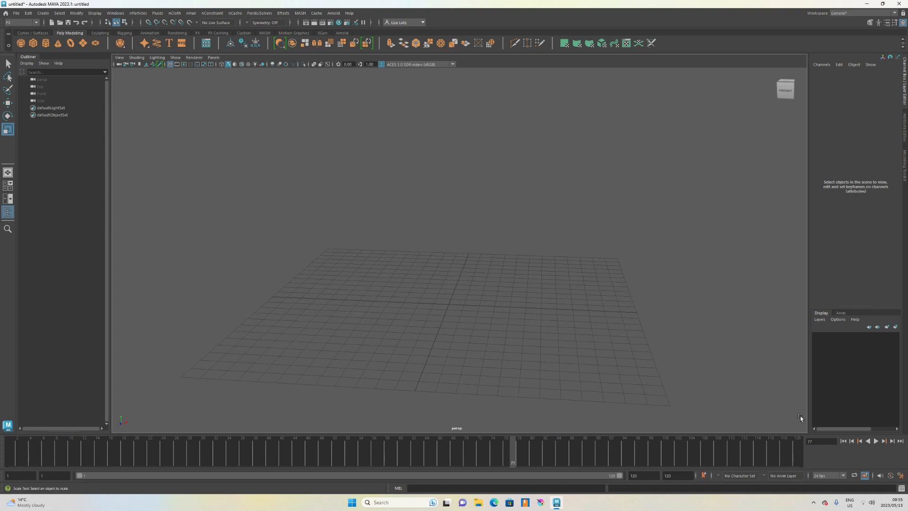
click(893, 14)
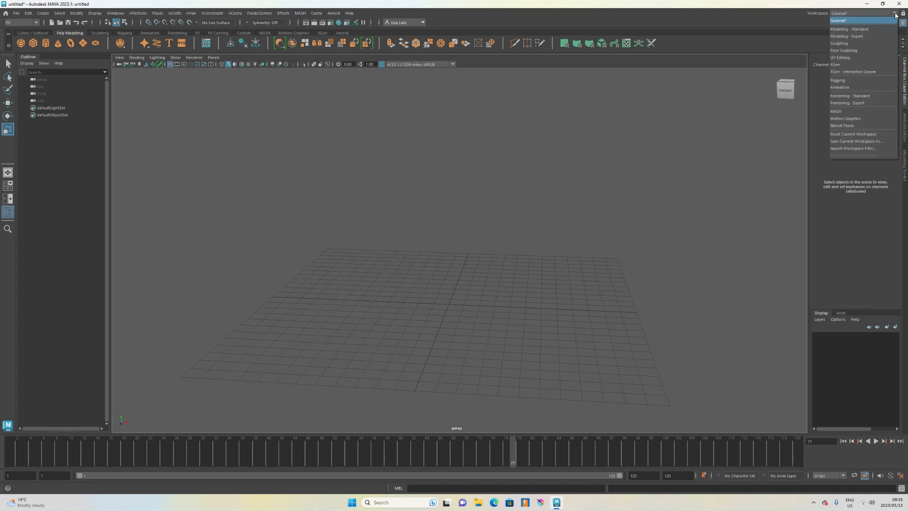
click(845, 21)
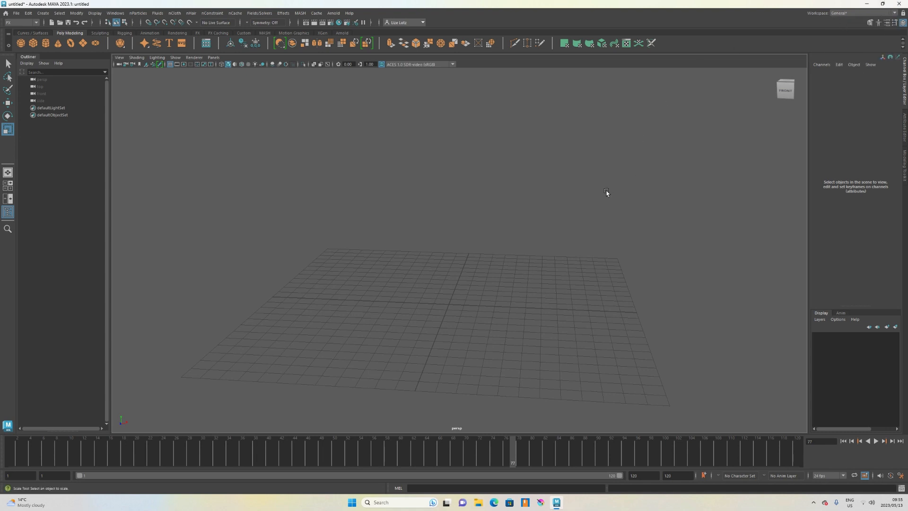
Create a polygon plane at the grid origin.
alt+drag(470, 253, 439, 246)
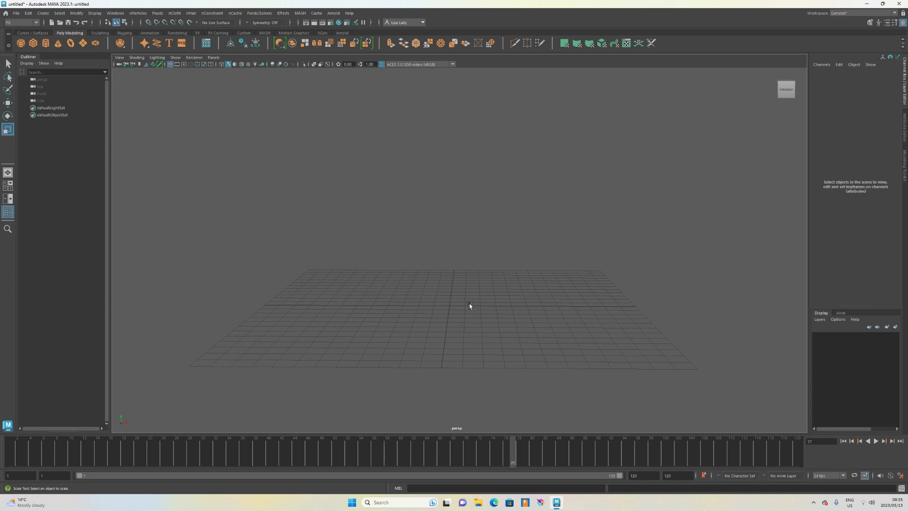
click(83, 43)
alt+drag(513, 299, 510, 311)
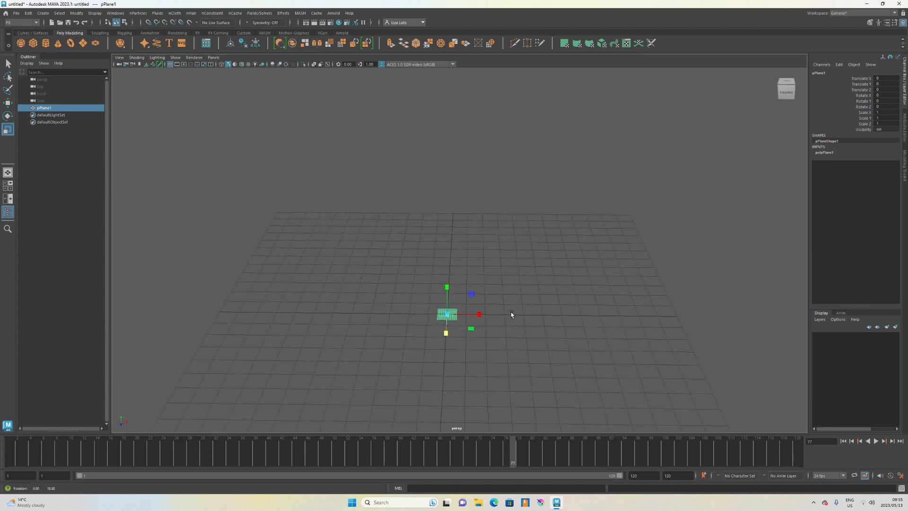
Scale the plane to about 17.3 by 12.8 units and raise it about 7.5 units above the grid.
click(482, 316)
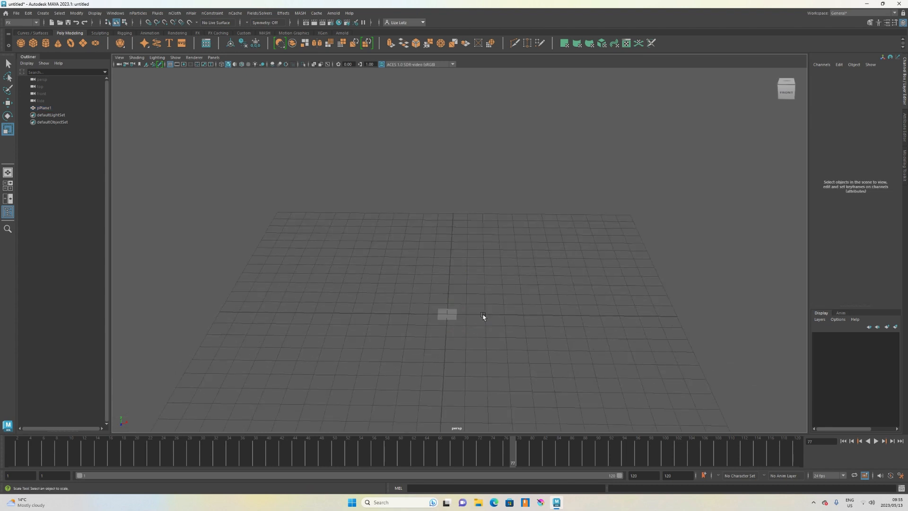
click(446, 314)
drag(479, 314, 794, 340)
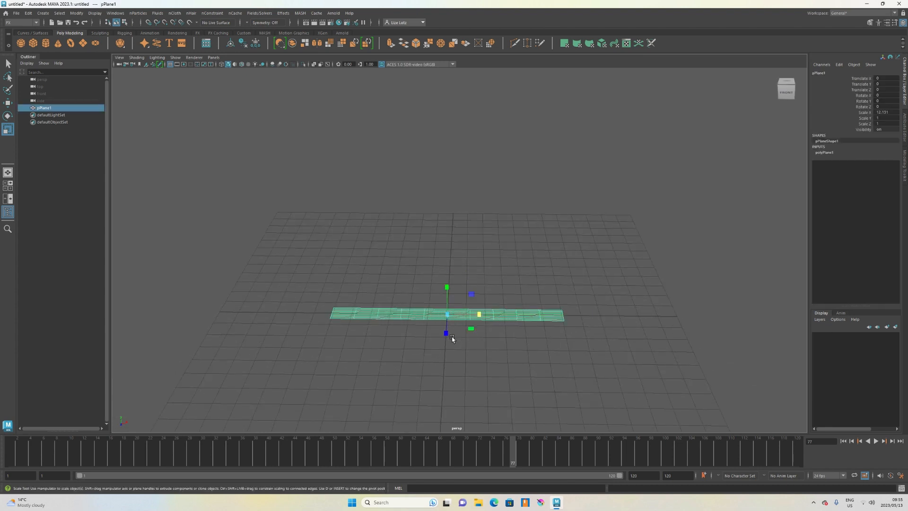
drag(445, 332, 445, 431)
scroll(485, 312, down, 2)
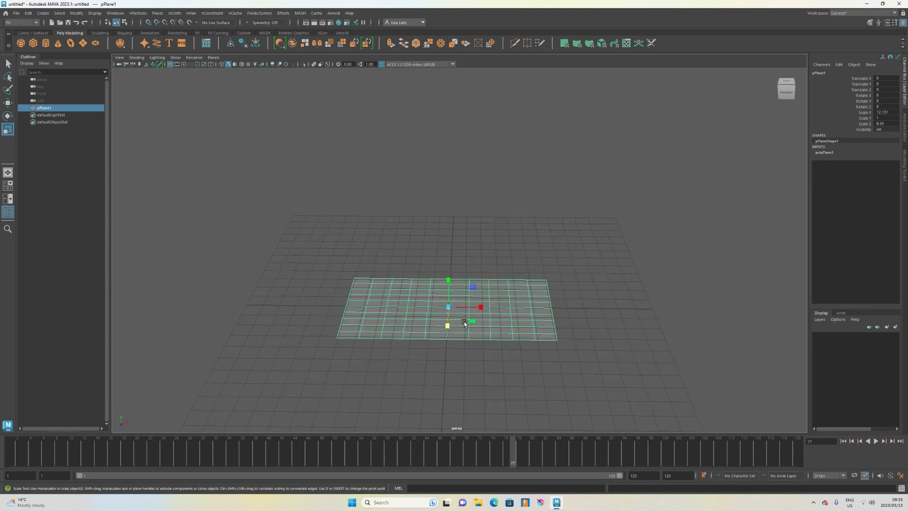
mouse_move(477, 325)
mouse_down()
mouse_move(490, 330)
mouse_move(448, 334)
mouse_move(448, 321)
mouse_move(479, 308)
mouse_move(468, 321)
mouse_up()
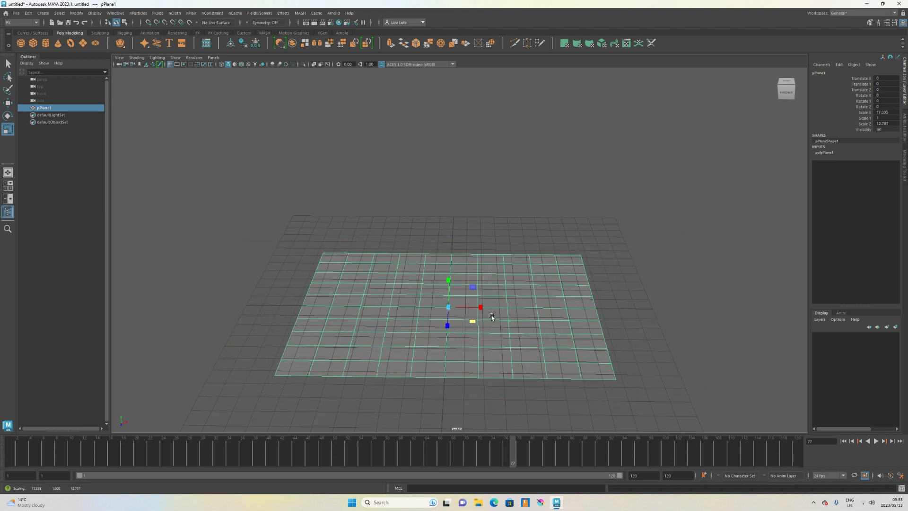
key(w)
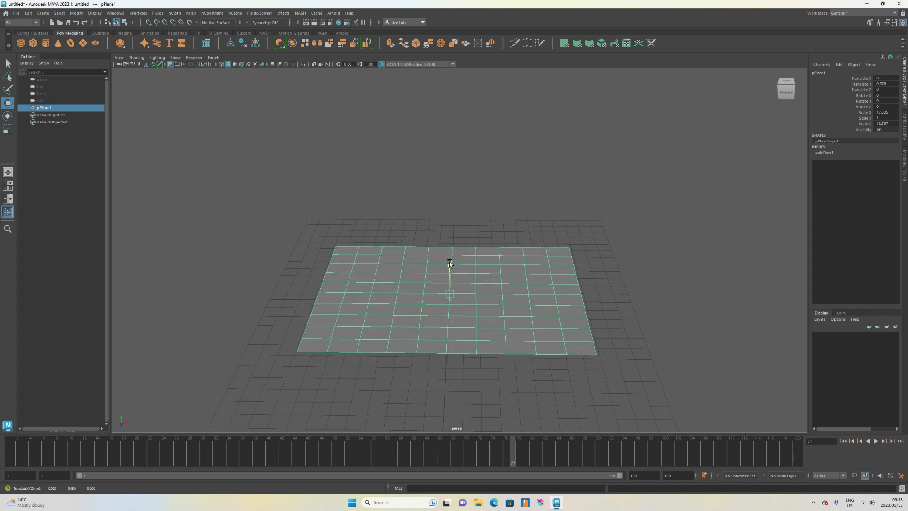
drag(449, 262, 439, 166)
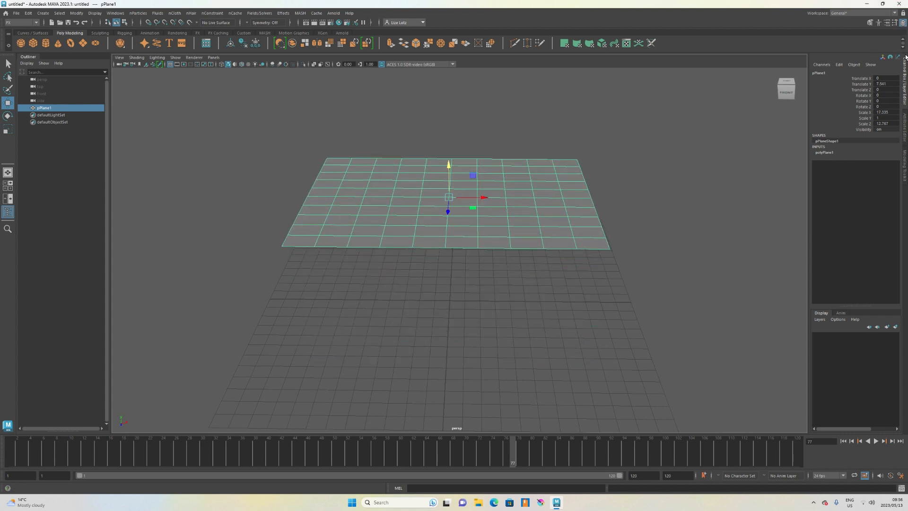
Set the plane's subdivisions width and height to 80 each.
click(823, 152)
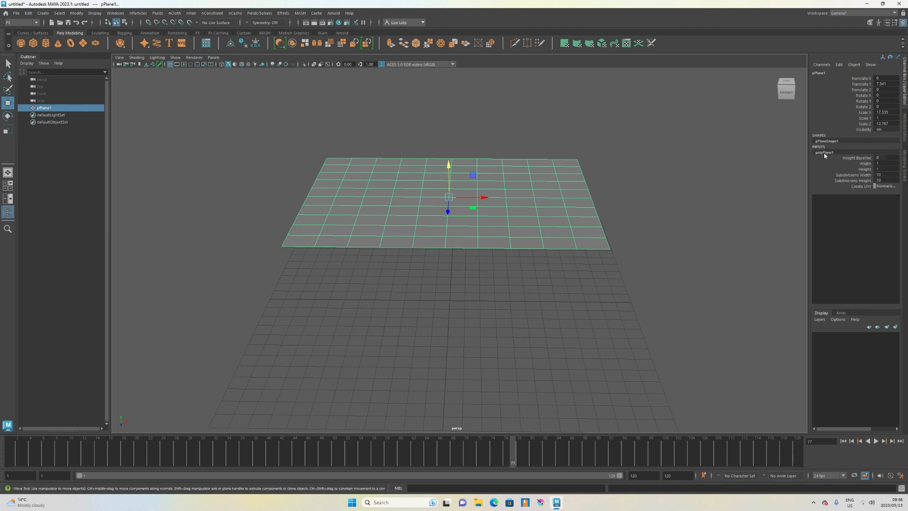
click(840, 175)
middle_drag(622, 169, 784, 168)
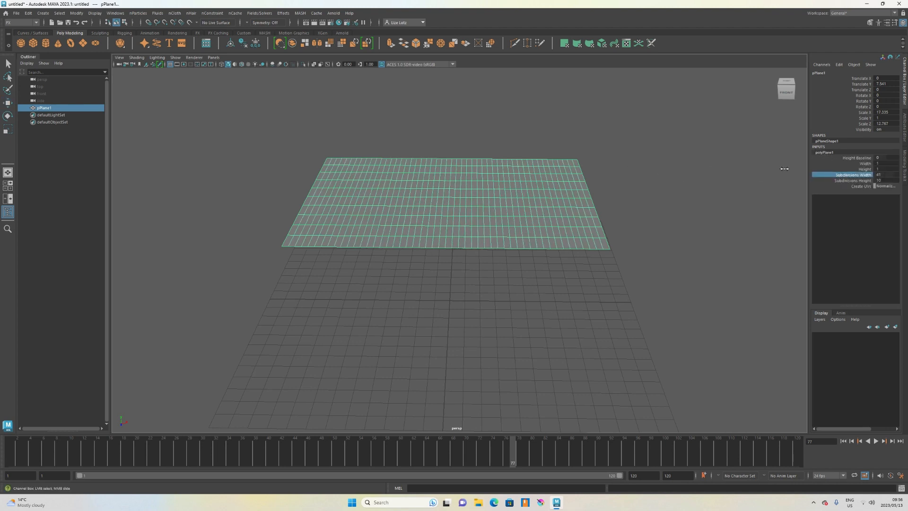
click(871, 180)
middle_drag(624, 194, 745, 194)
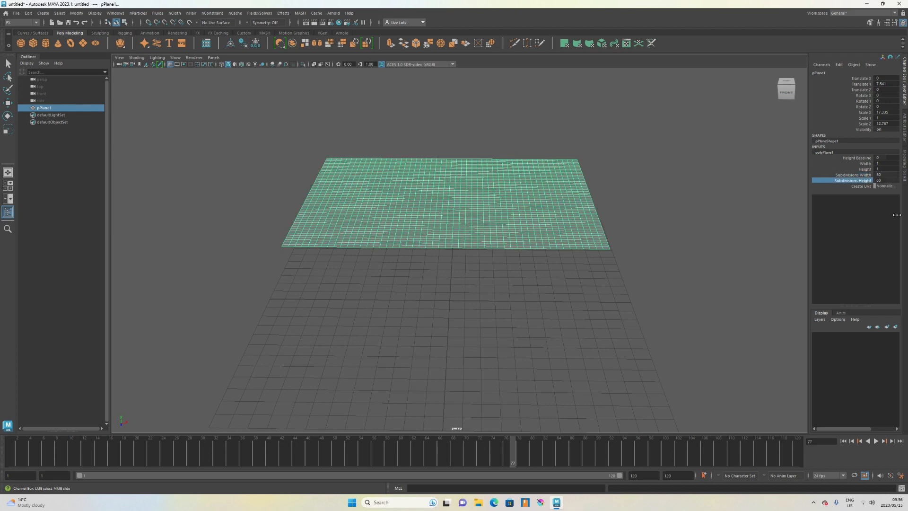
Rewind to frame 1 and turn the selected plane into an nCloth object.
alt+drag(626, 167, 587, 179)
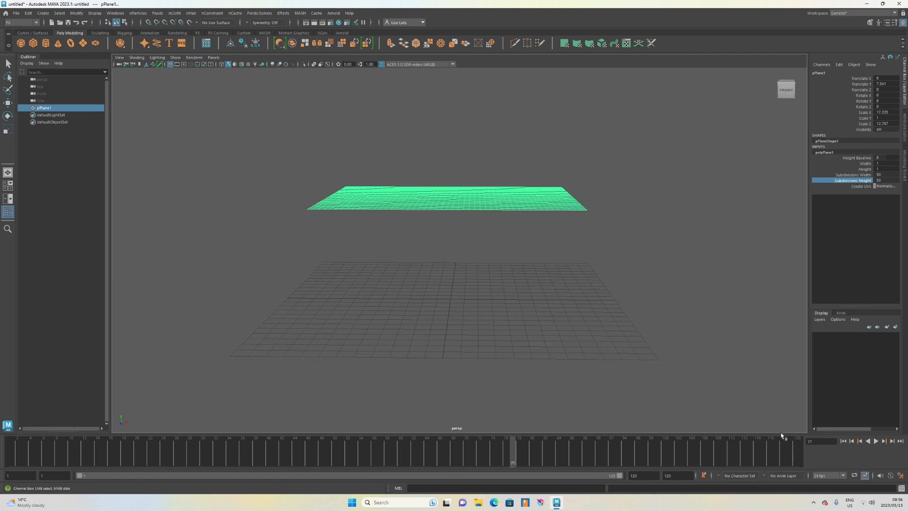
drag(511, 454, 12, 454)
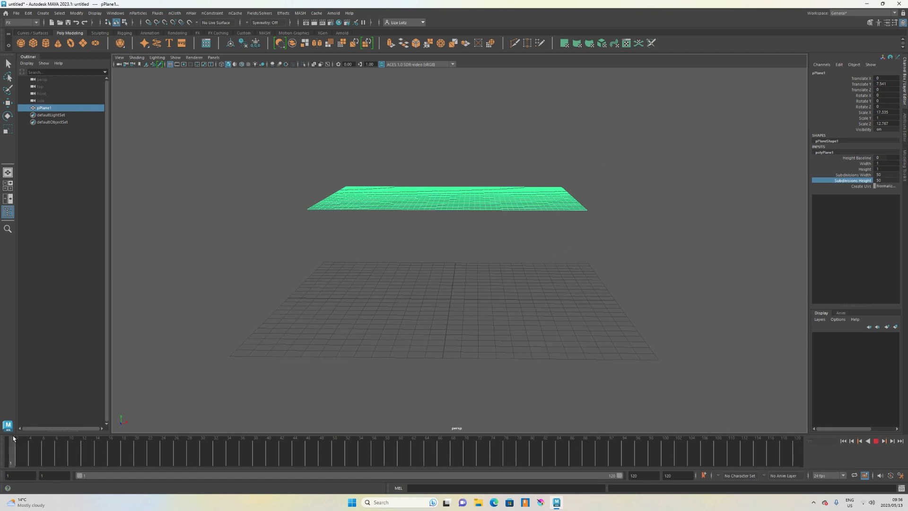
scroll(480, 174, up, 2)
alt+drag(477, 179, 466, 185)
key(w)
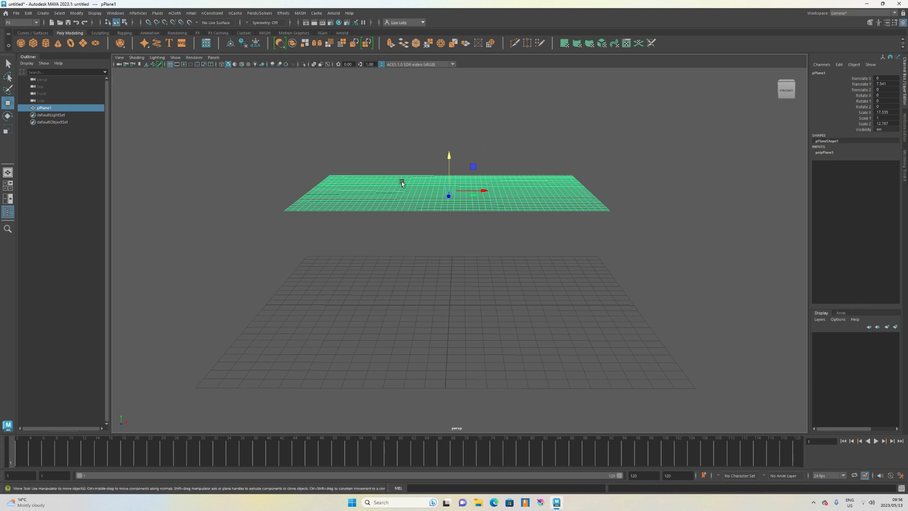
click(179, 15)
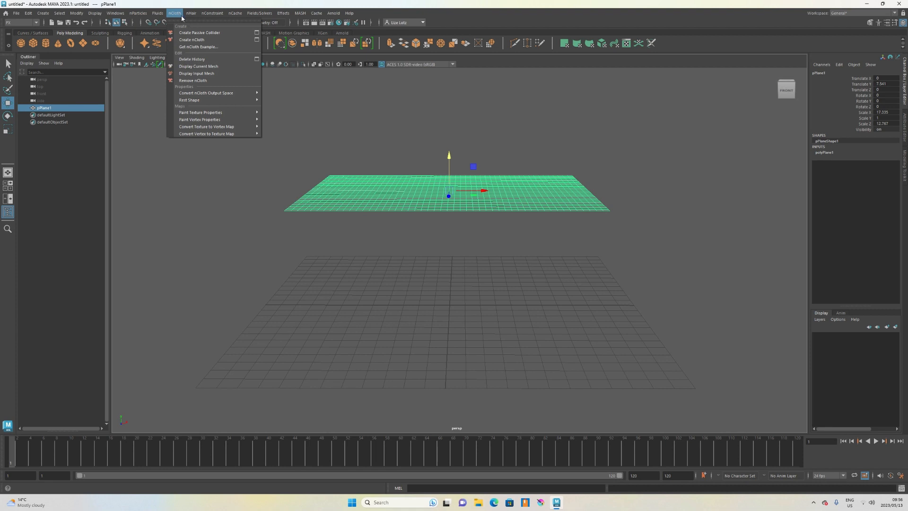
click(203, 40)
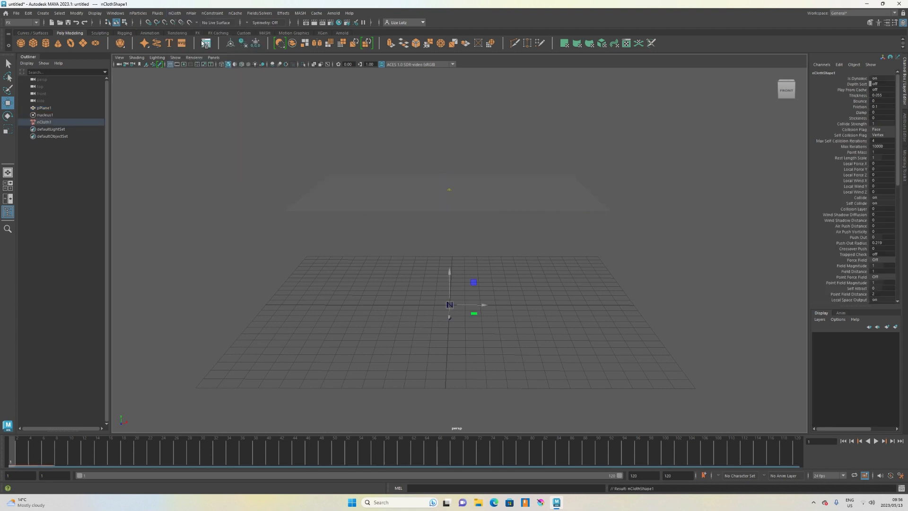
Disable cached playback for the timeline.
alt+drag(625, 277, 605, 279)
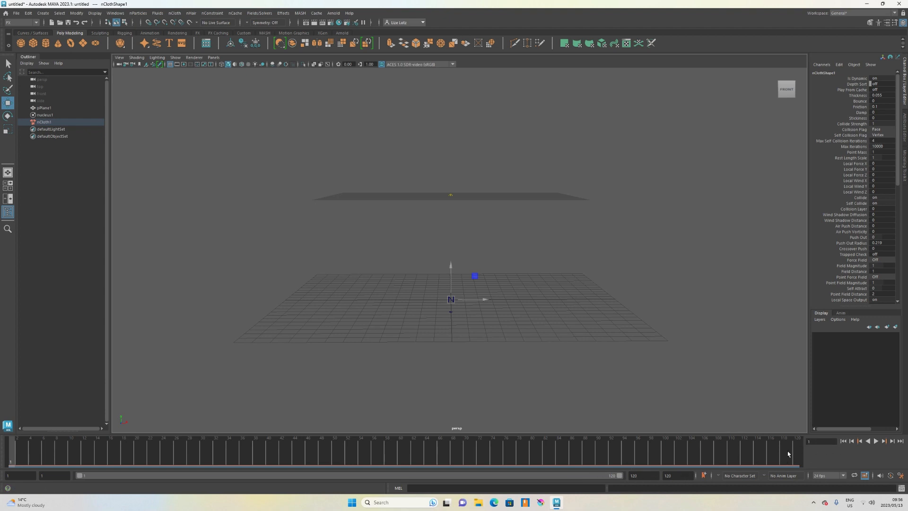
right_click(38, 449)
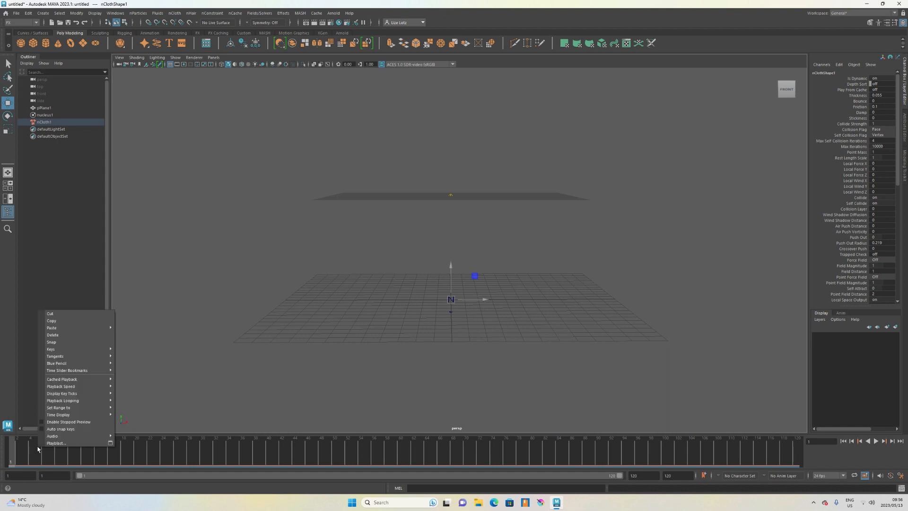
click(29, 458)
click(14, 461)
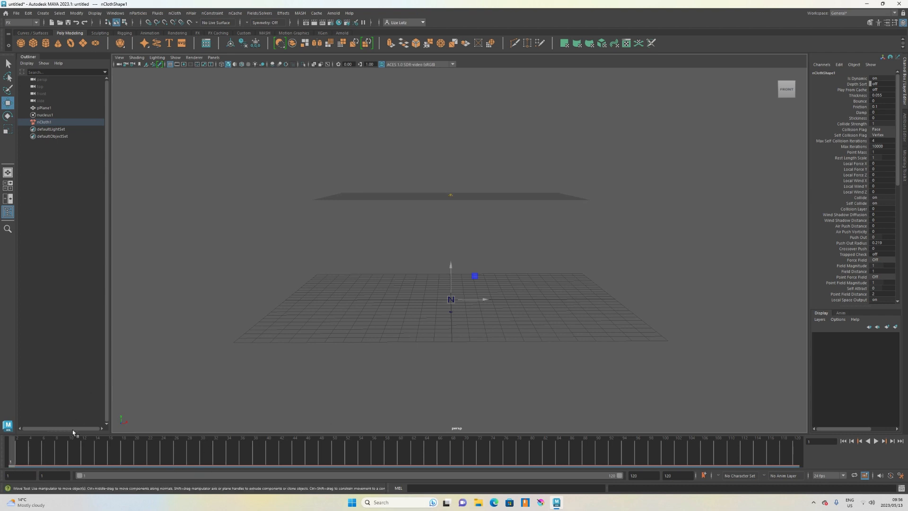
right_click(21, 452)
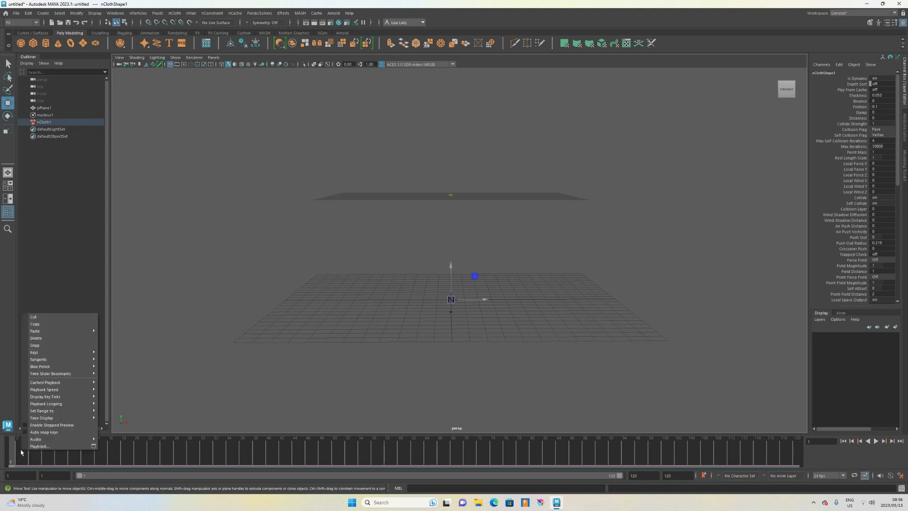
mouse_move(54, 383)
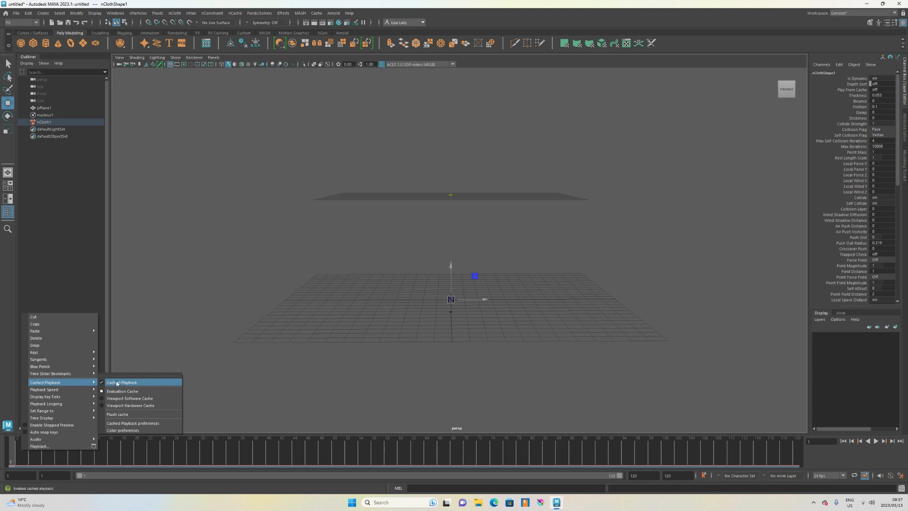
click(180, 358)
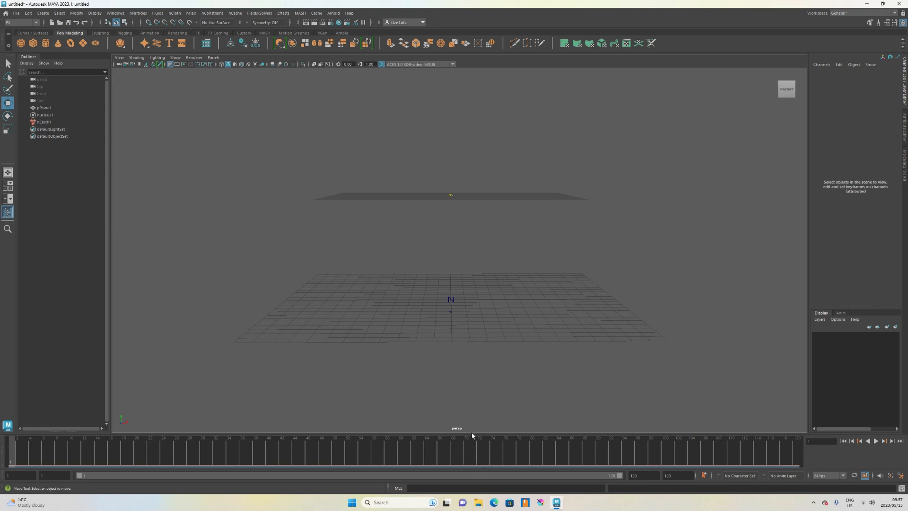
Play the cloth simulation, stop it, and rewind to the first frame.
mouse_move(465, 341)
alt+mouse_down()
mouse_move(457, 349)
mouse_move(463, 344)
alt+mouse_up()
alt+right_drag(464, 343, 485, 339)
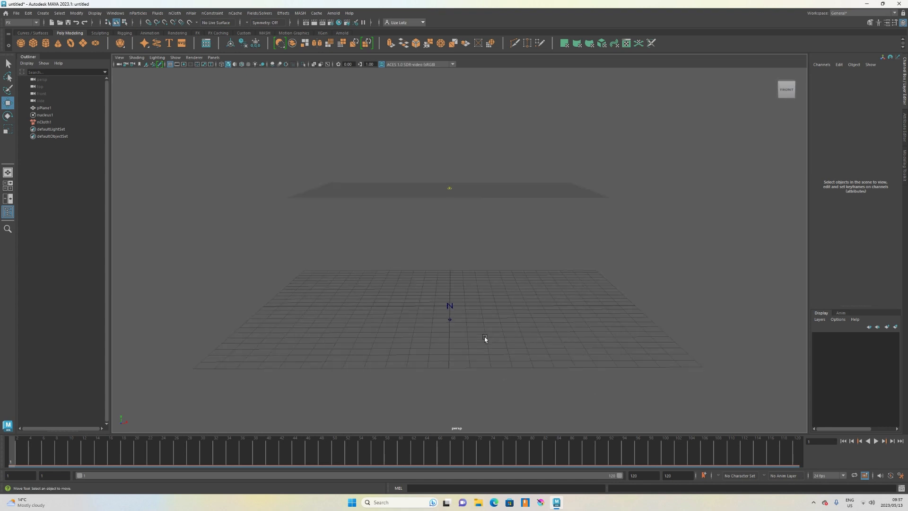
alt+drag(489, 330, 488, 329)
scroll(489, 325, down, 1)
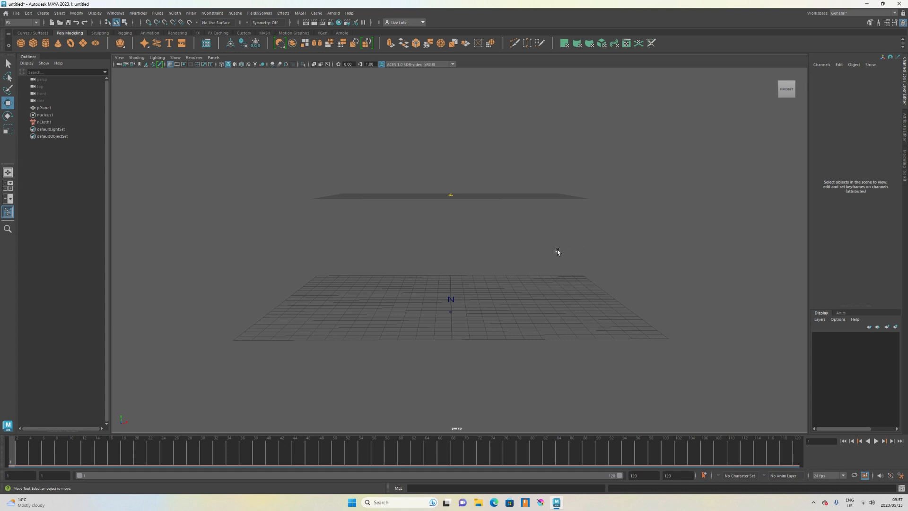
alt+drag(557, 251, 572, 261)
click(876, 440)
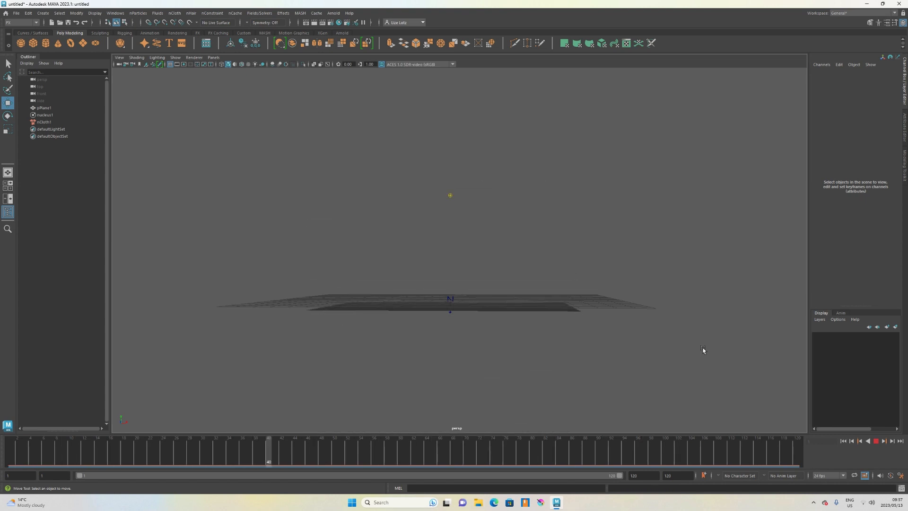
click(879, 443)
drag(145, 456, 9, 450)
Create a polygon cube and scale it into a flat slab about 14 by 10.3 units beneath the cloth.
mouse_move(371, 239)
alt+mouse_down()
mouse_move(379, 263)
mouse_move(368, 227)
alt+mouse_up()
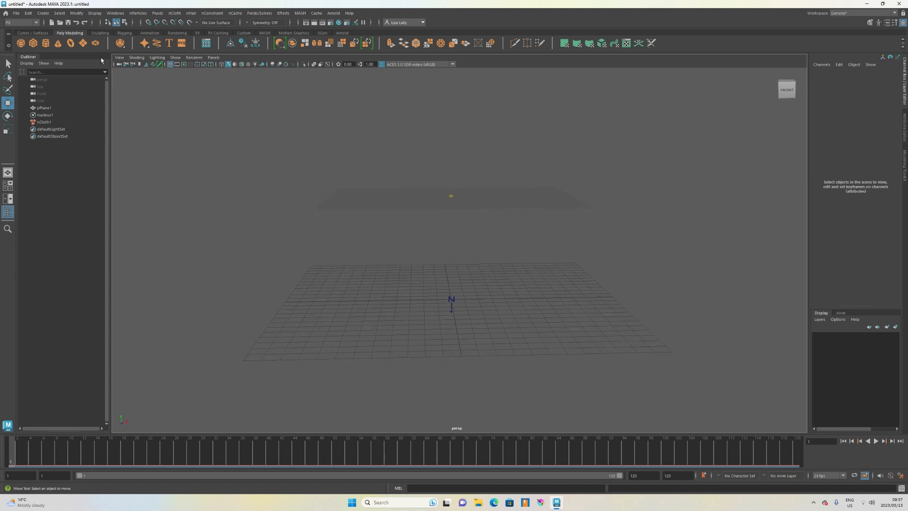
click(37, 44)
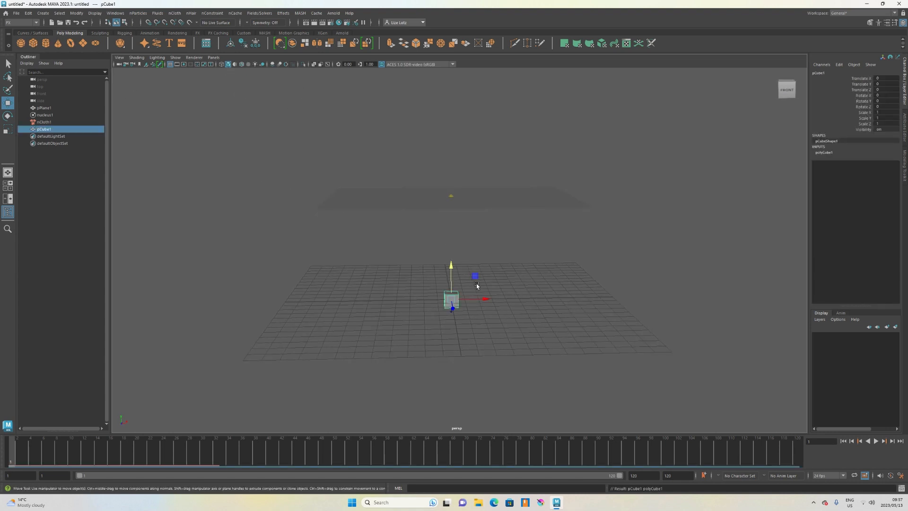
key(r)
drag(483, 300, 837, 305)
drag(450, 314, 467, 391)
mouse_move(572, 302)
alt+mouse_down()
mouse_move(550, 324)
mouse_move(548, 265)
mouse_move(544, 321)
mouse_move(532, 318)
mouse_move(571, 326)
mouse_move(565, 318)
alt+mouse_up()
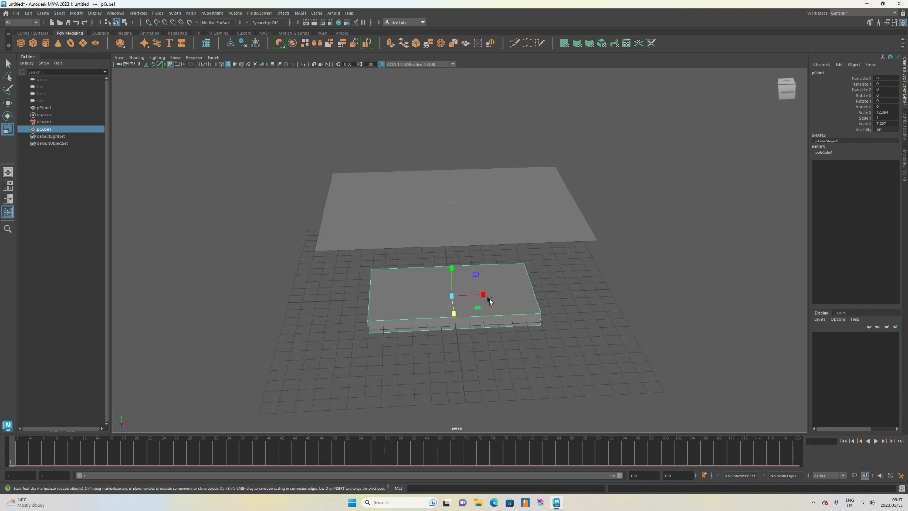
drag(482, 296, 504, 265)
key(space)
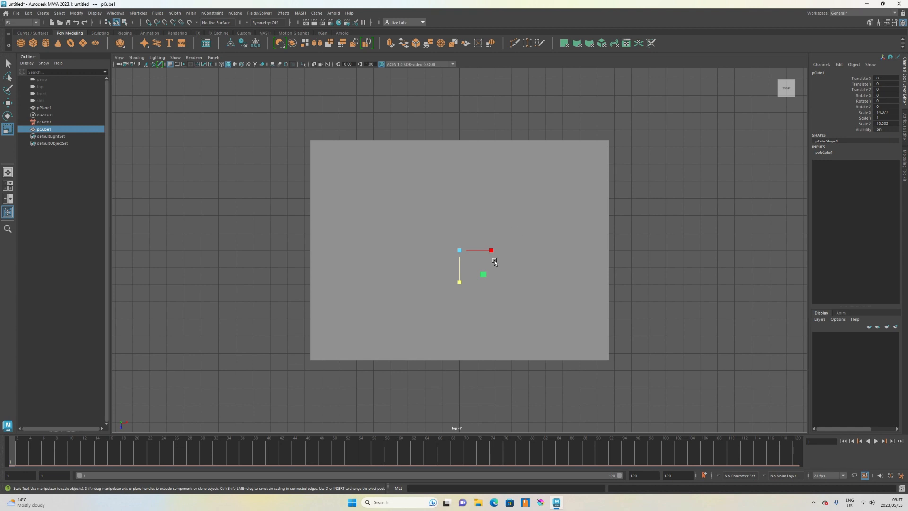
right_drag(513, 216, 541, 212)
key(space)
key(space)
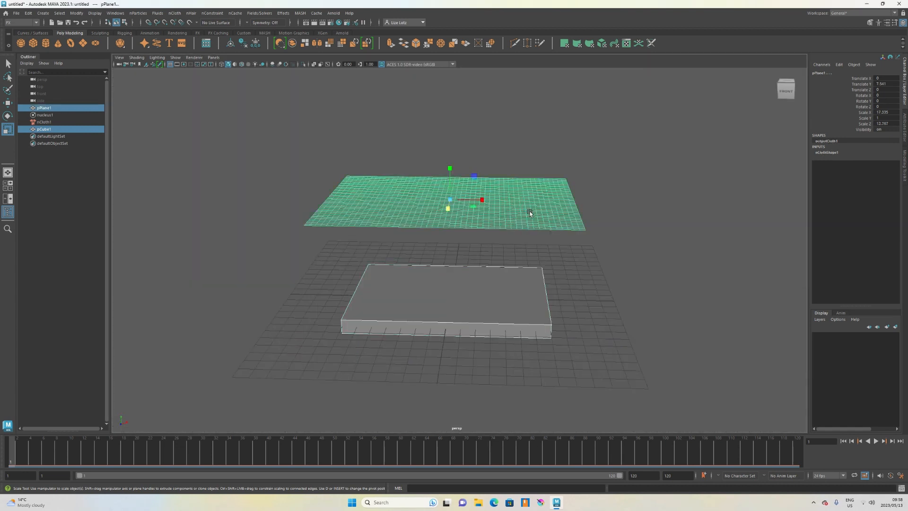
Make the flat slab a passive collider for the cloth simulation.
alt+drag(530, 226, 512, 279)
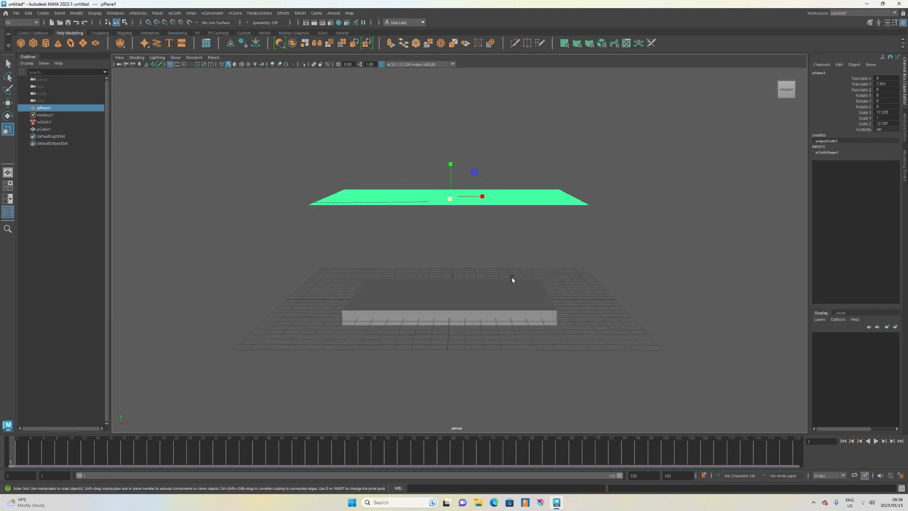
click(452, 282)
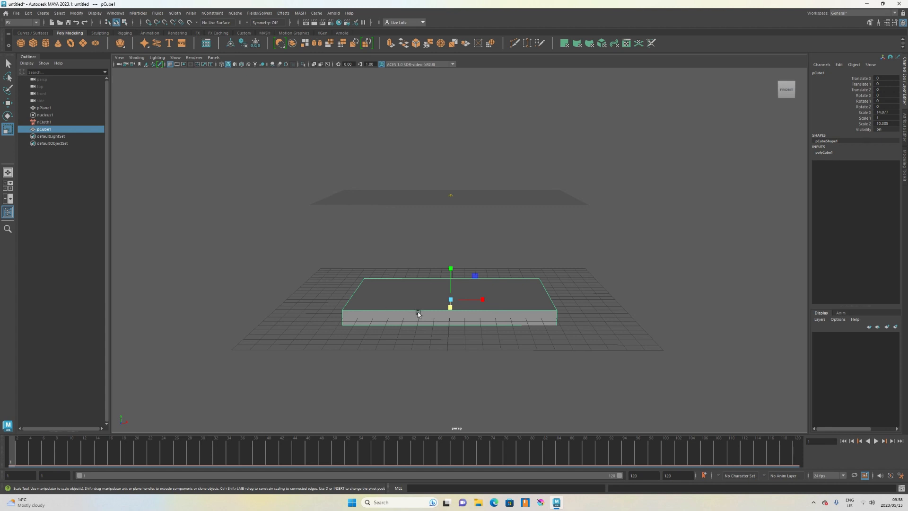
mouse_move(464, 358)
alt+mouse_down()
mouse_move(448, 361)
mouse_move(470, 361)
mouse_move(459, 359)
alt+mouse_up()
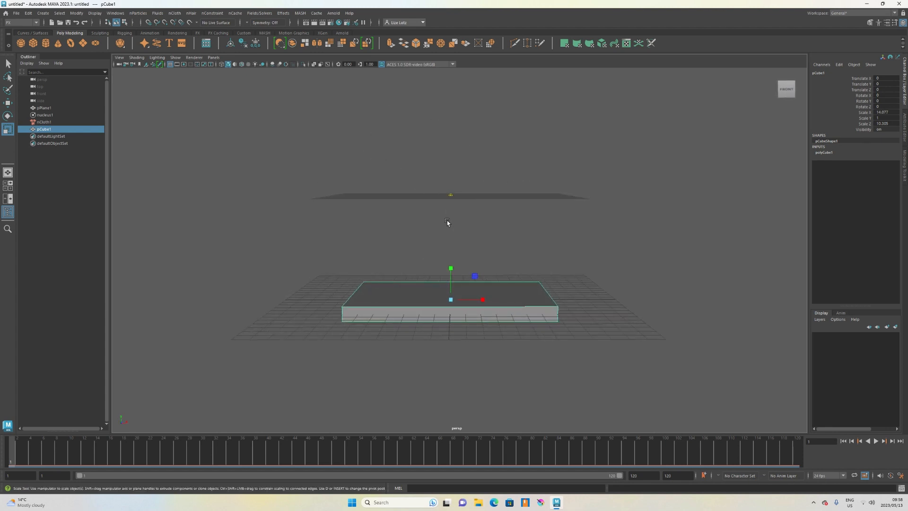
click(175, 14)
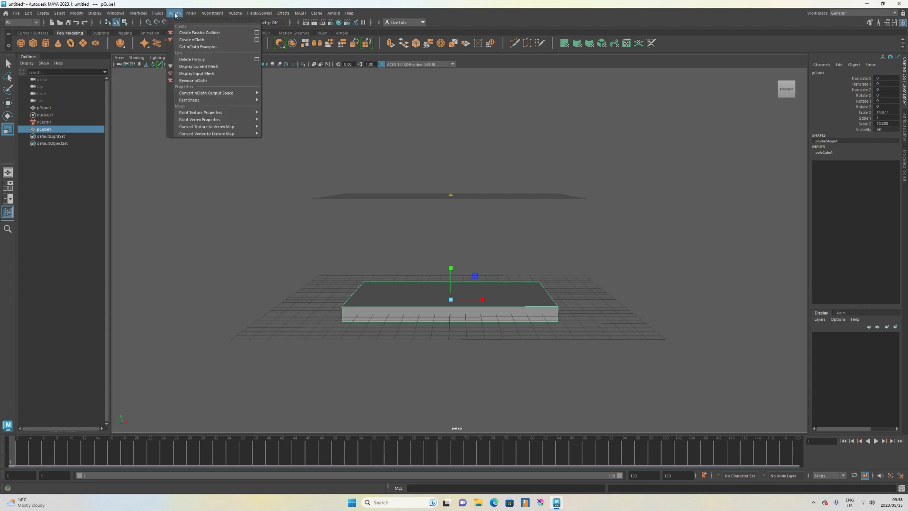
click(194, 33)
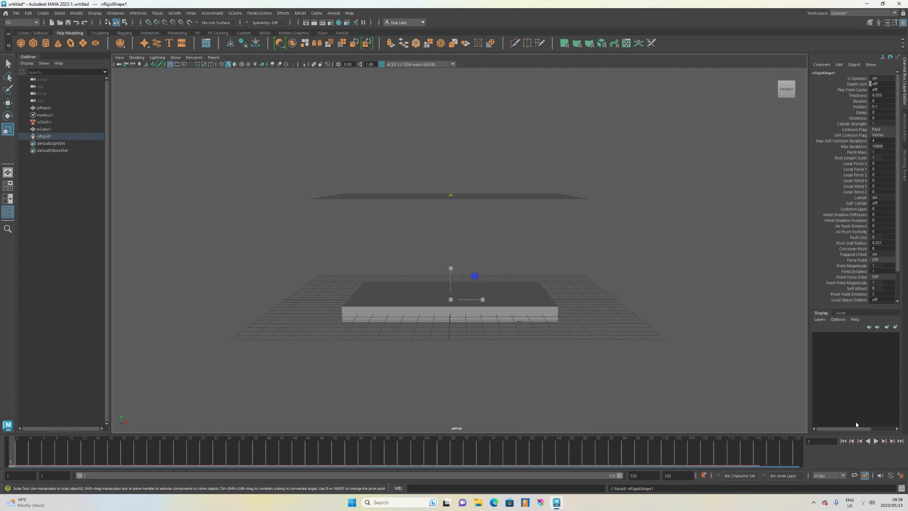
Play the cloth simulation against the collider and stop it.
click(876, 441)
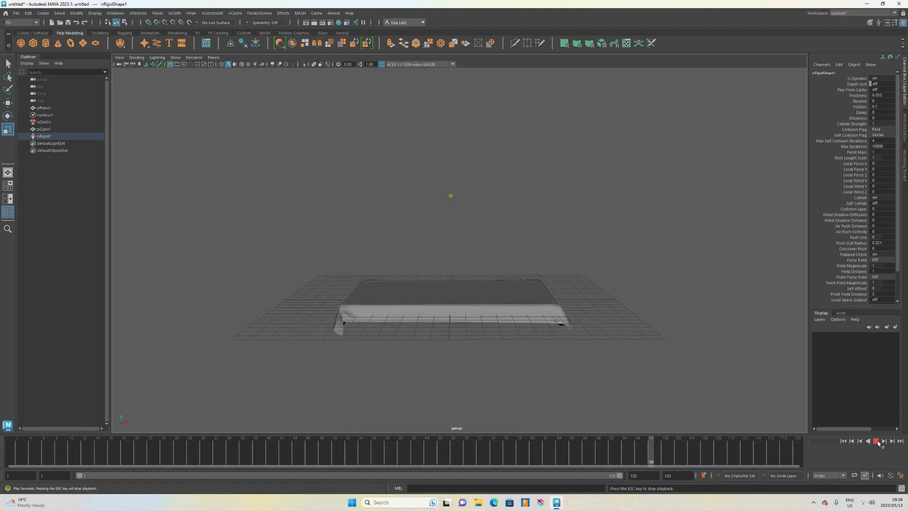
click(877, 443)
alt+drag(679, 339, 580, 341)
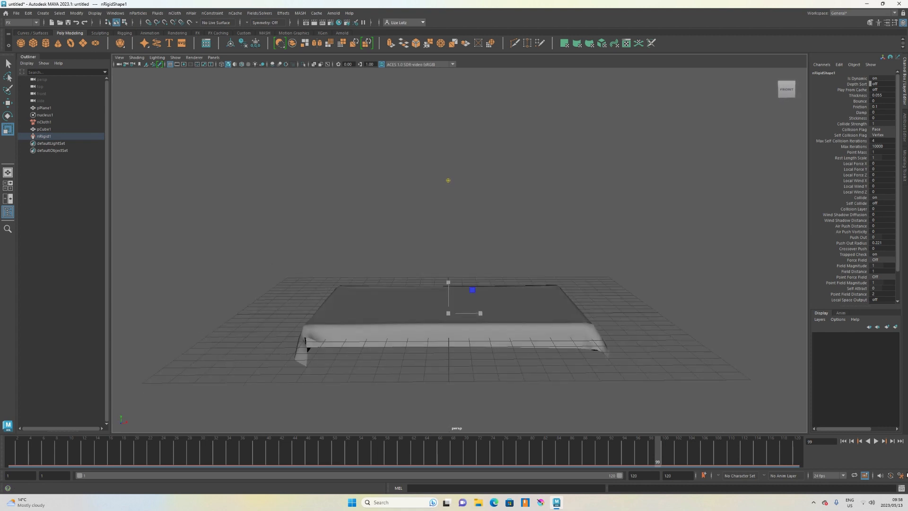
click(876, 441)
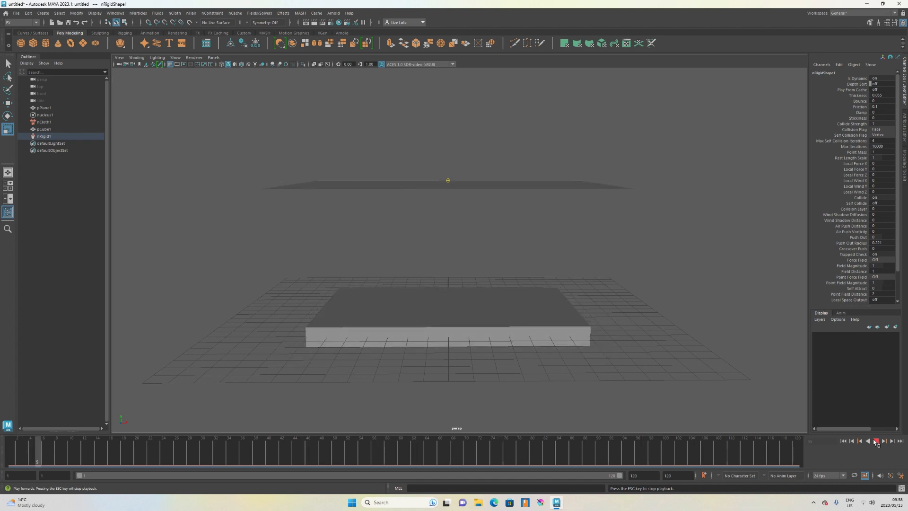
click(876, 441)
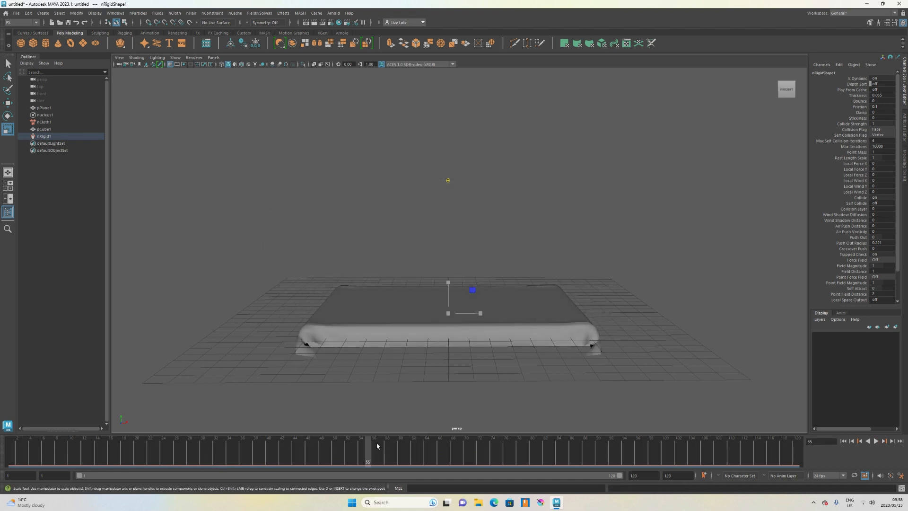
Scrub through the timeline to review the cloth draping over the slab.
drag(376, 444, 714, 480)
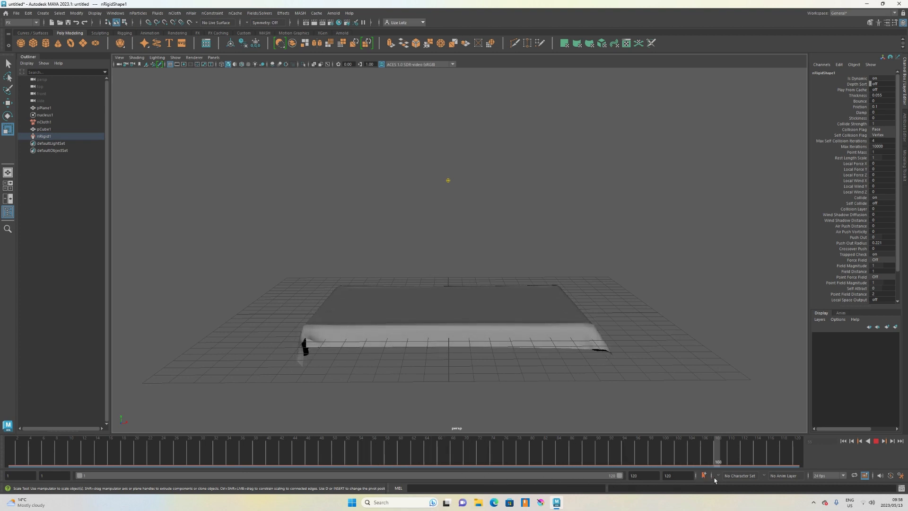
drag(766, 467, 590, 459)
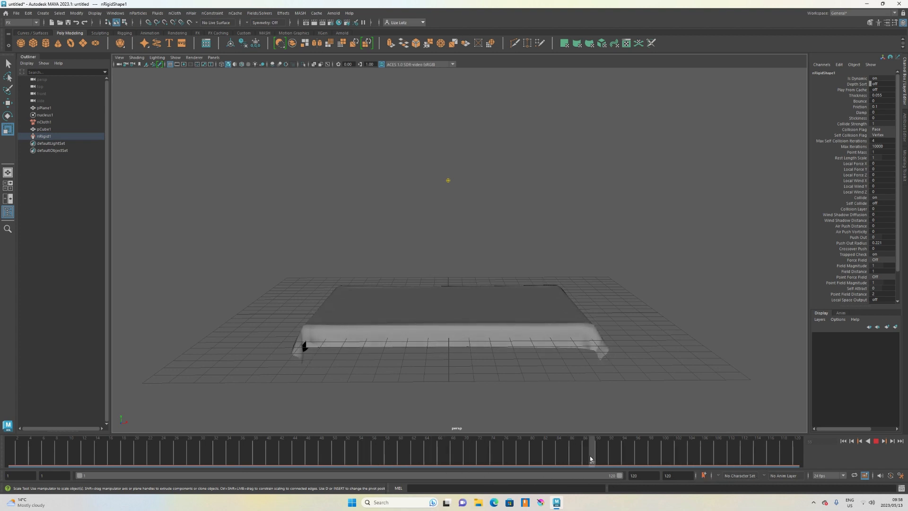
mouse_move(614, 367)
alt+mouse_down()
mouse_move(558, 341)
mouse_move(458, 375)
mouse_move(441, 369)
mouse_move(622, 367)
mouse_move(401, 368)
mouse_move(605, 367)
alt+mouse_up()
drag(599, 451, 667, 444)
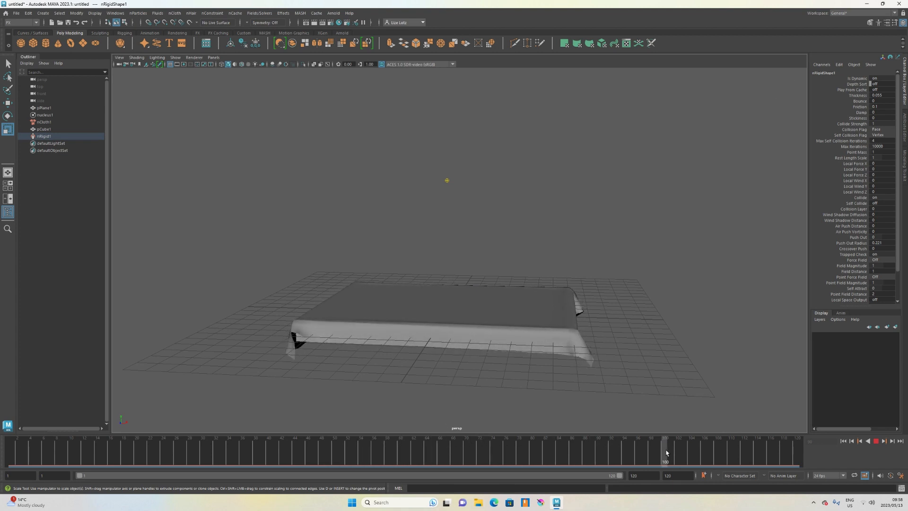
alt+drag(595, 368, 404, 276)
Select the draped cloth plane and replay the simulation to its final frames.
click(536, 302)
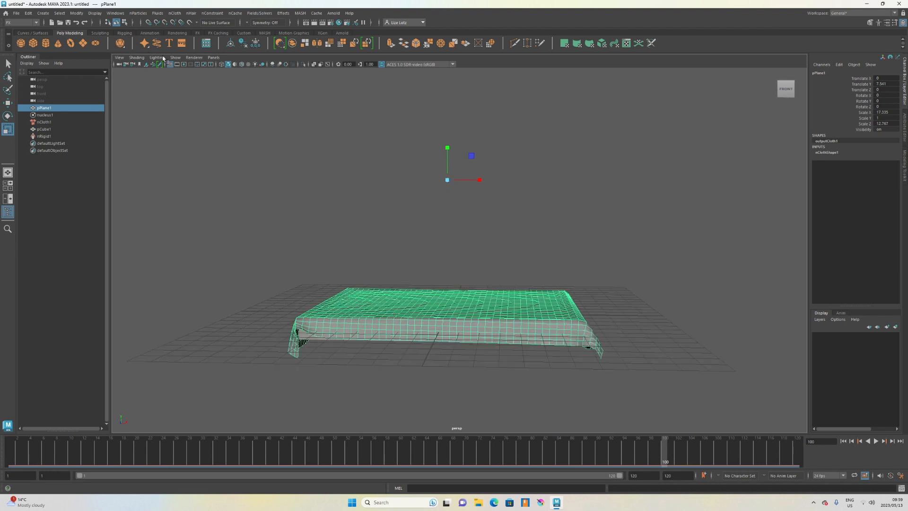
click(242, 44)
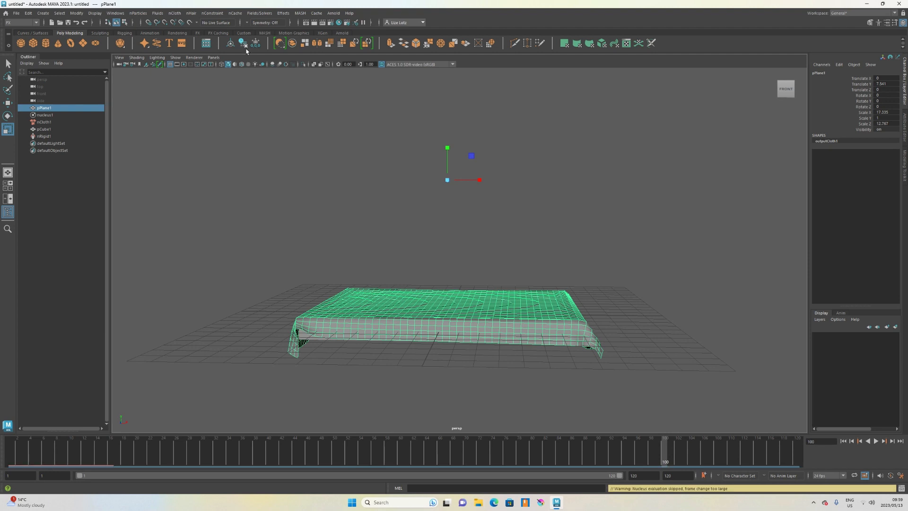
click(876, 441)
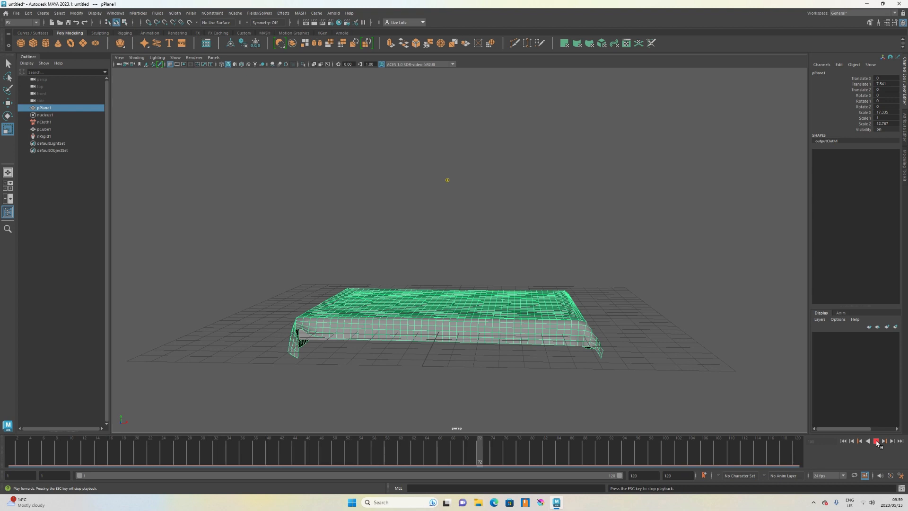
click(876, 441)
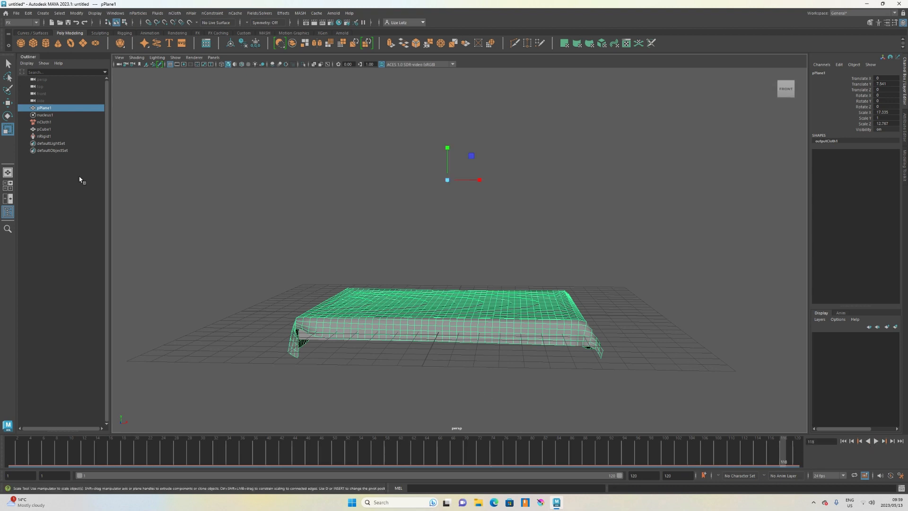
Center the draped cloth's pivot and move a duplicate of it up above the slab.
alt+drag(396, 370, 355, 289)
mouse_move(400, 354)
alt+mouse_down()
mouse_move(409, 367)
mouse_move(399, 365)
alt+mouse_up()
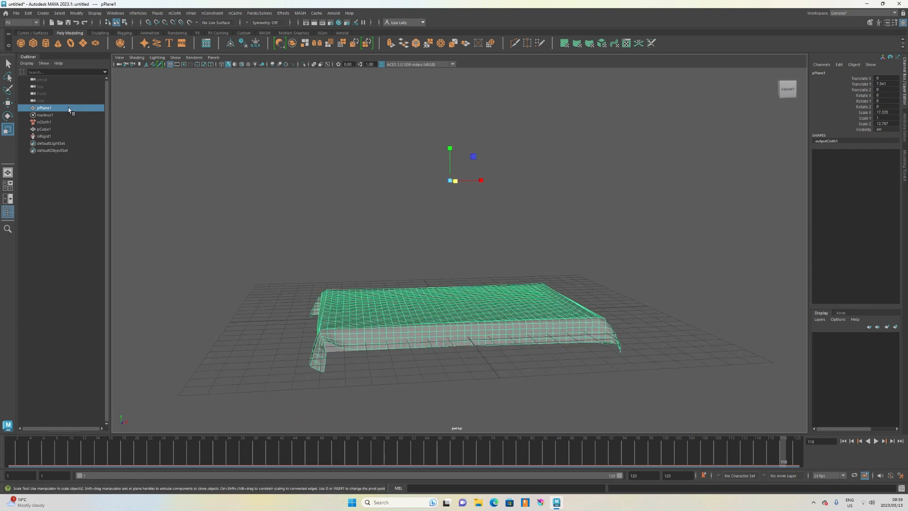
alt+drag(416, 324, 413, 316)
key(w)
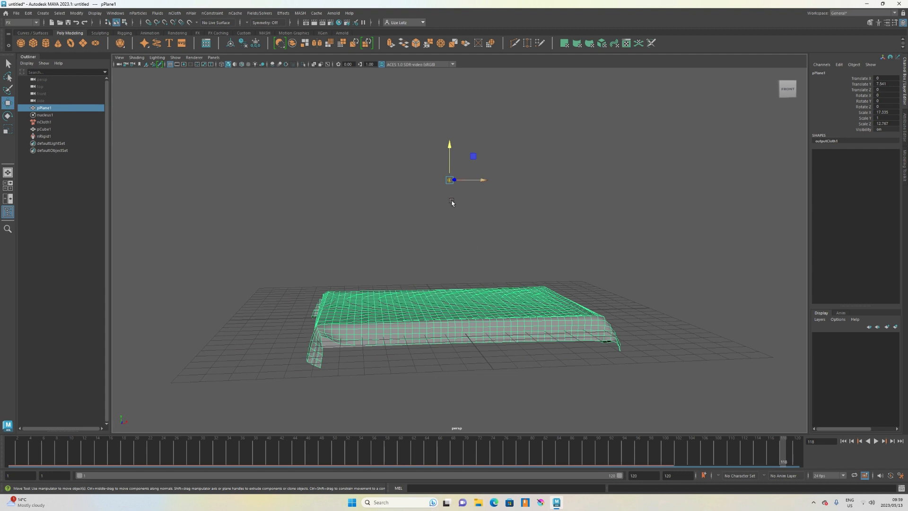
click(114, 14)
click(114, 13)
click(76, 13)
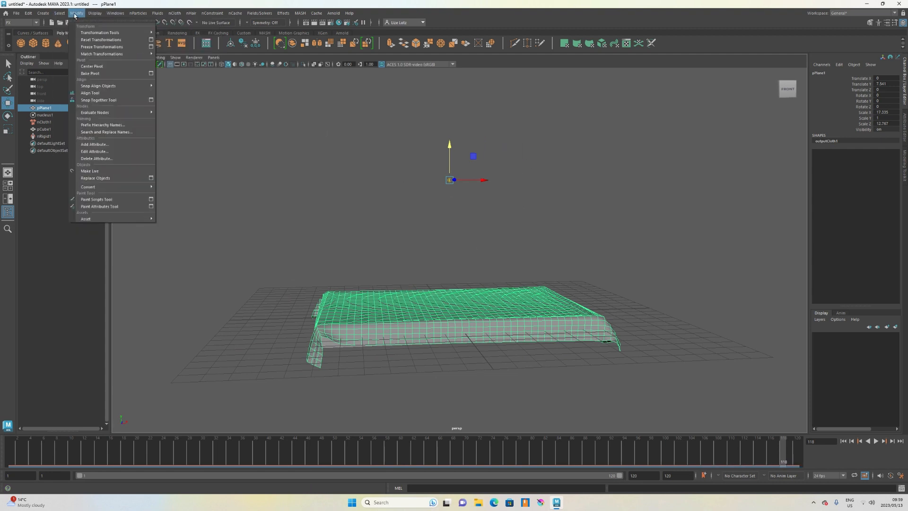
click(91, 67)
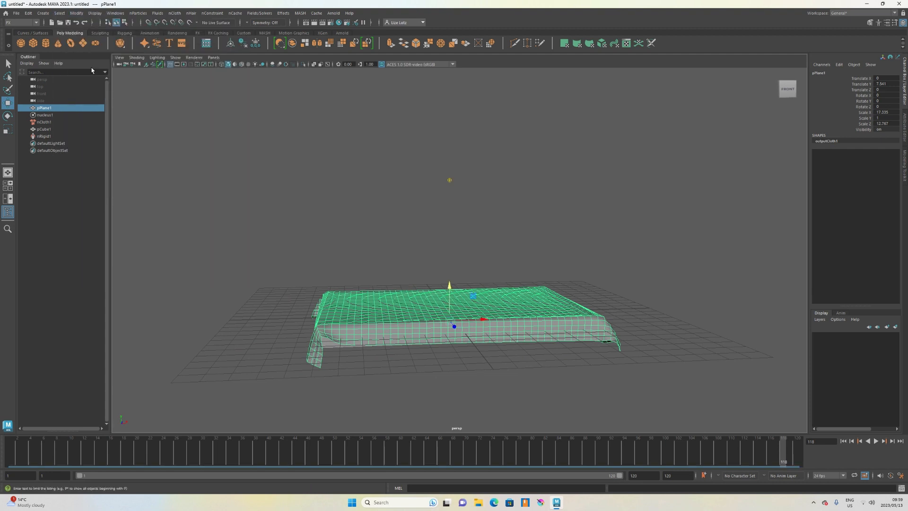
mouse_move(470, 251)
alt+mouse_down()
mouse_move(509, 253)
mouse_move(484, 270)
mouse_move(452, 234)
mouse_move(466, 222)
mouse_move(487, 240)
mouse_move(516, 309)
alt+mouse_up()
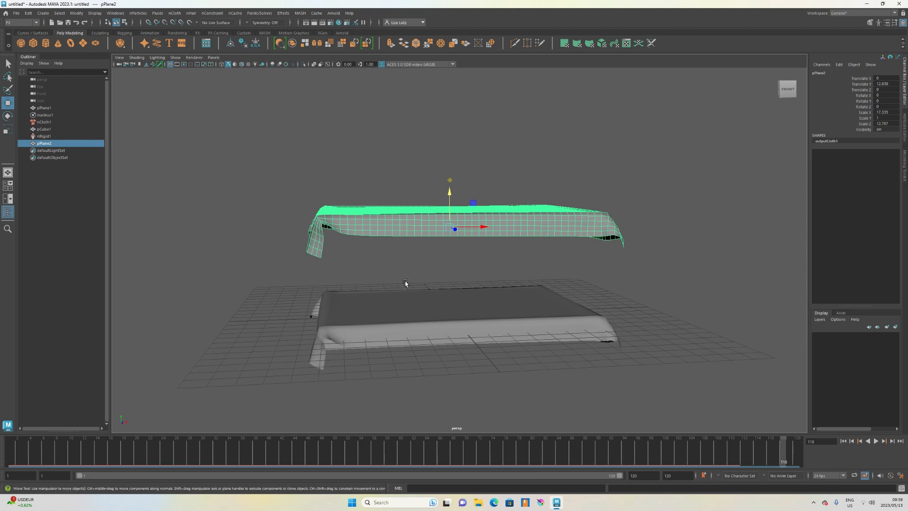
Delete the original cloth plane together with the nucleus, nCloth and nRigid nodes.
click(45, 115)
shift+click(44, 137)
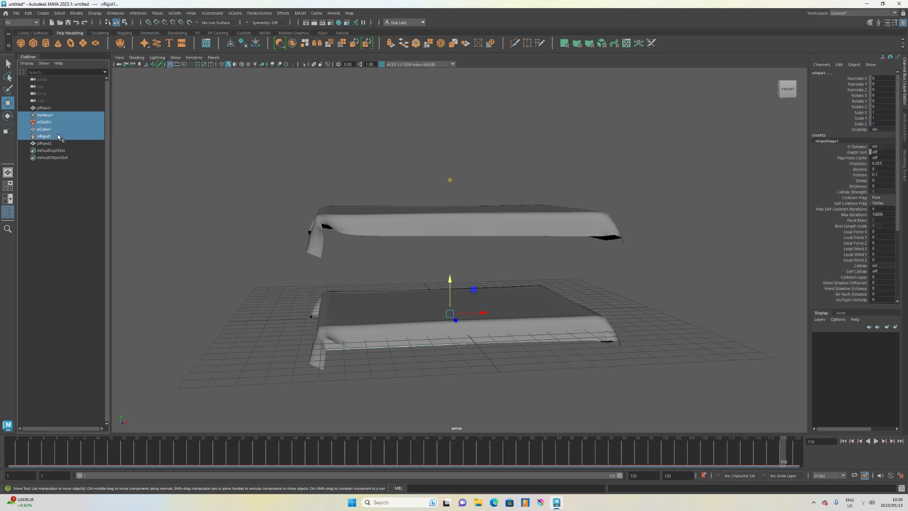
shift+click(44, 143)
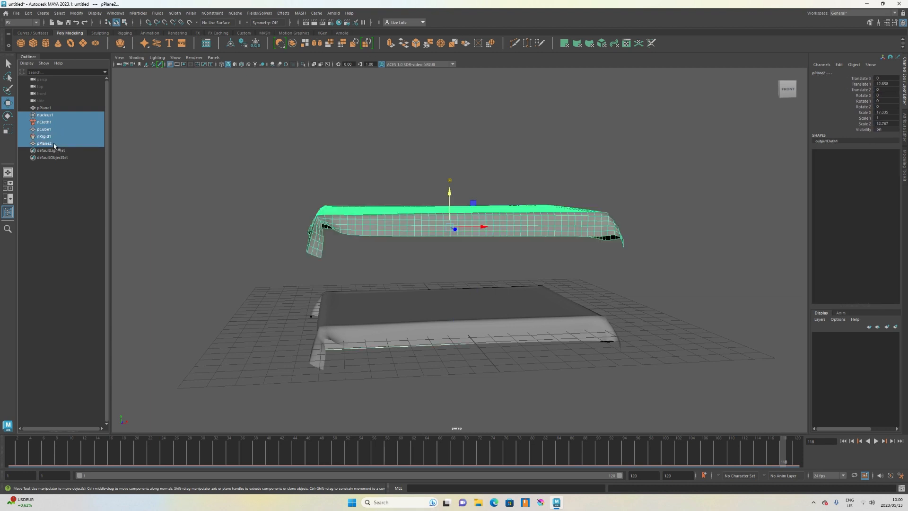
shift+click(60, 136)
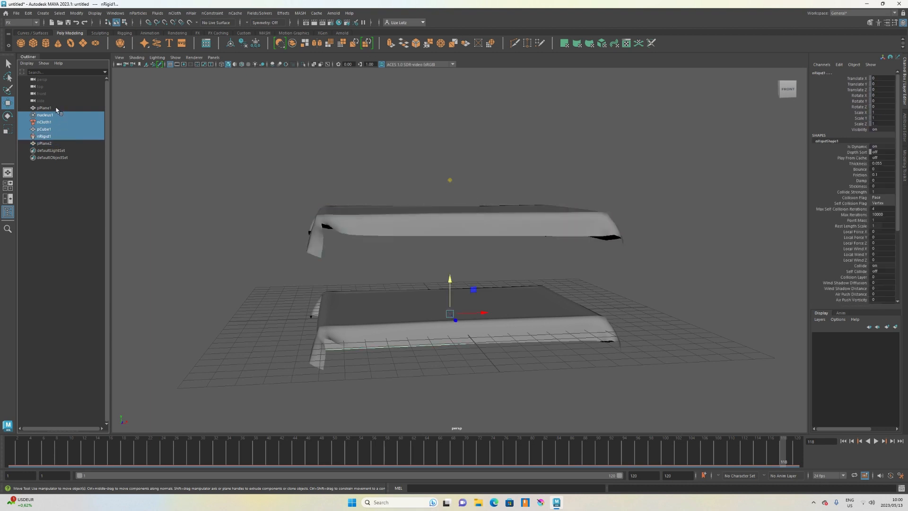
shift+click(56, 109)
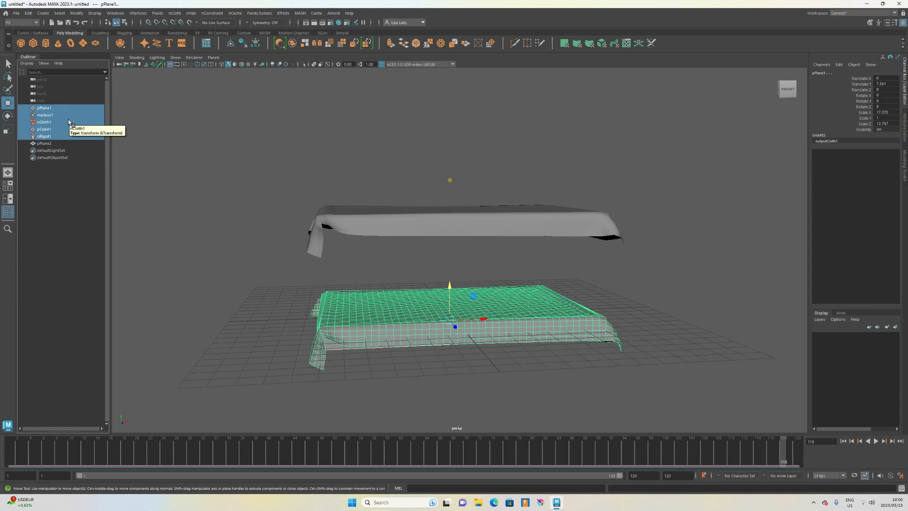
ctrl+click(51, 129)
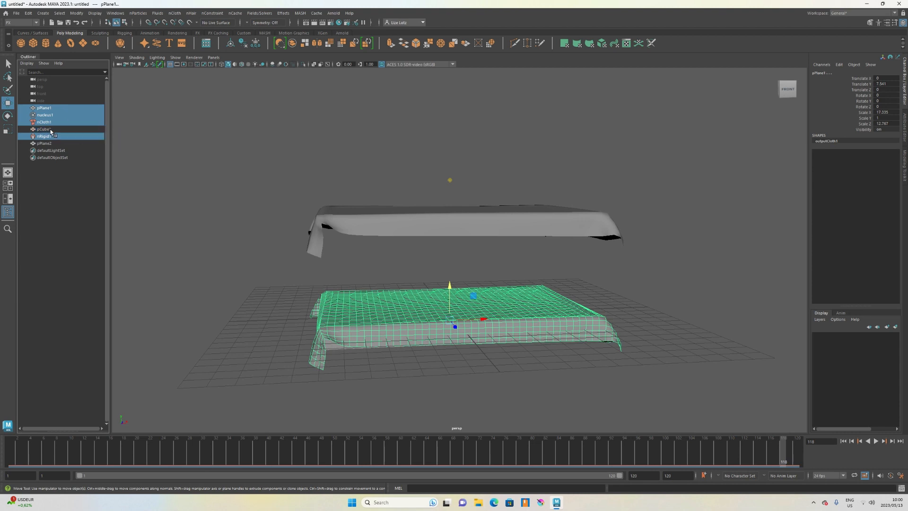
key(Delete)
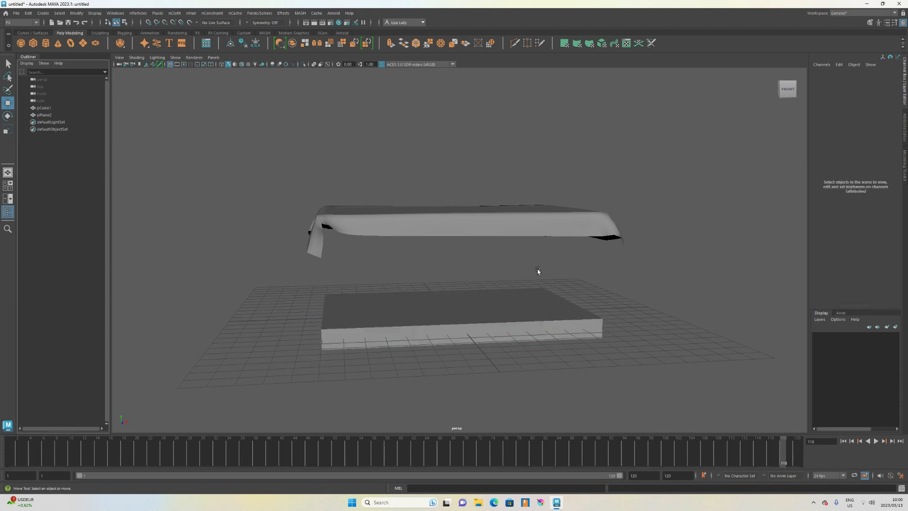
Move the duplicated draped cloth back down onto the slab.
mouse_move(537, 269)
alt+mouse_down()
mouse_move(502, 285)
mouse_move(522, 275)
alt+mouse_up()
click(487, 248)
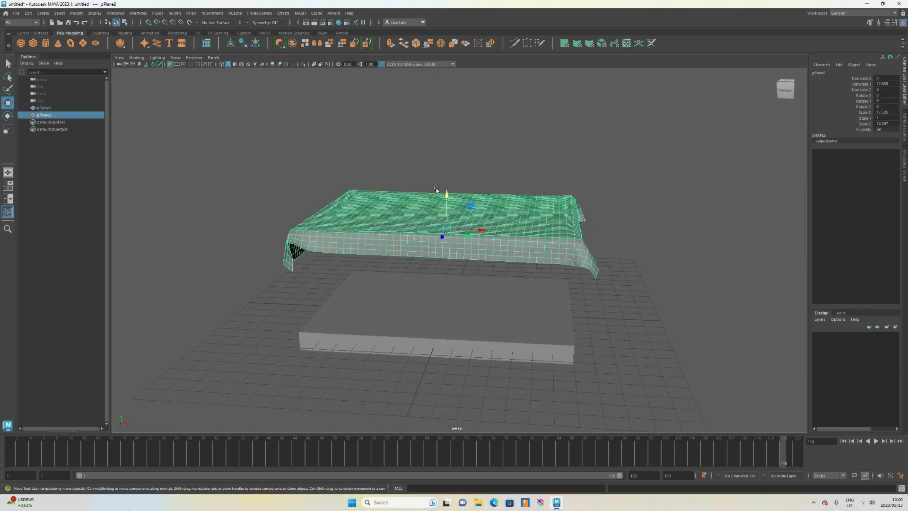
drag(436, 190, 458, 282)
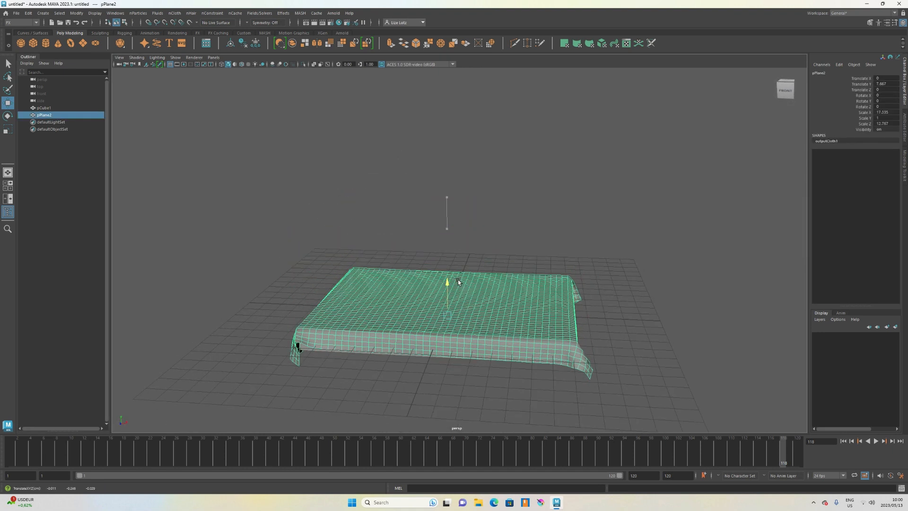
Extrude the duplicated cloth's faces to give it thickness and raise the extrusion divisions.
mouse_move(412, 370)
alt+mouse_down()
mouse_move(439, 363)
mouse_move(397, 365)
mouse_move(410, 363)
alt+mouse_up()
scroll(378, 328, up, 1)
alt+drag(366, 318, 368, 322)
scroll(368, 324, down, 1)
scroll(384, 335, up, 1)
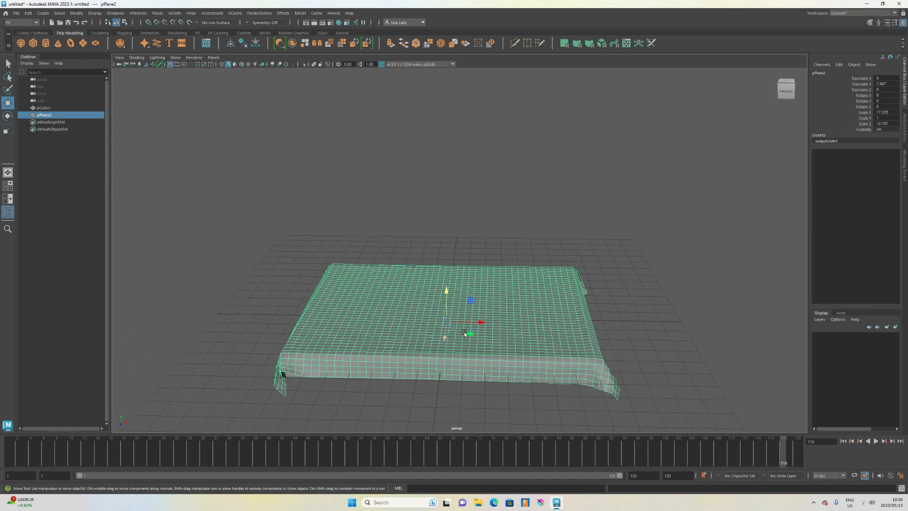
alt+drag(319, 349, 346, 334)
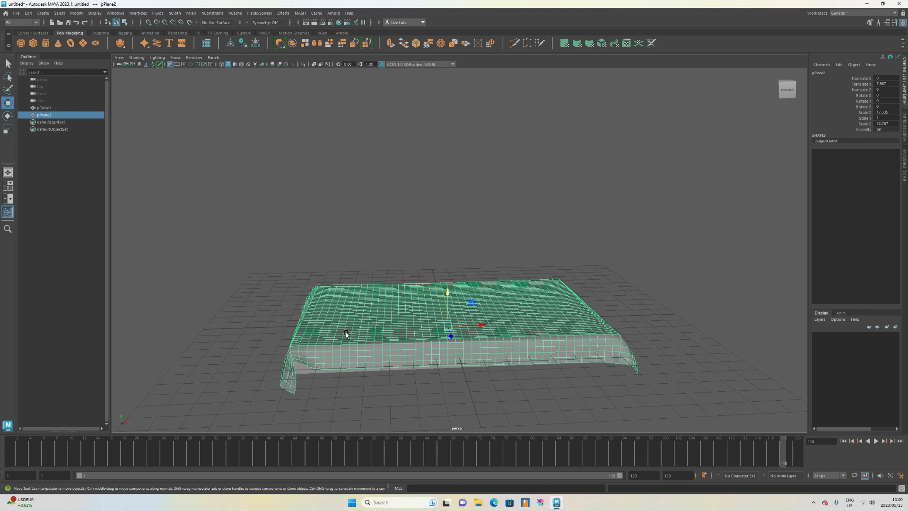
click(869, 21)
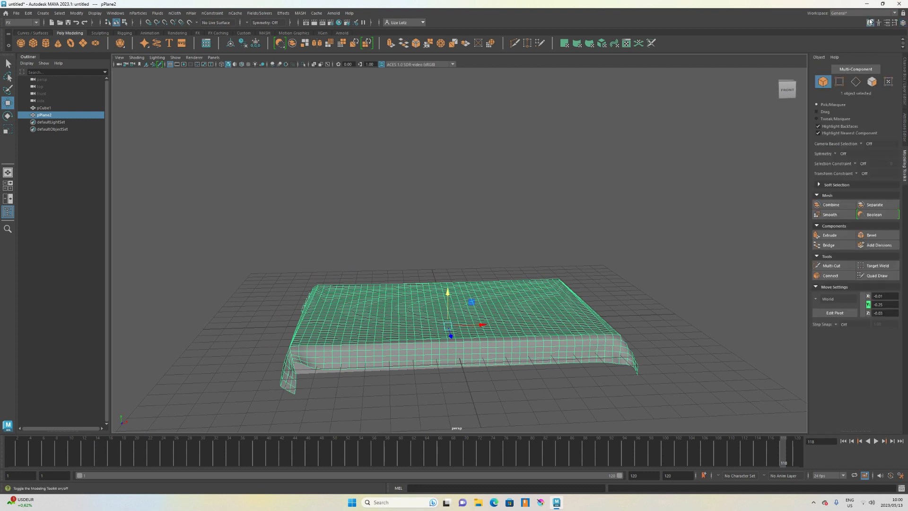
click(833, 235)
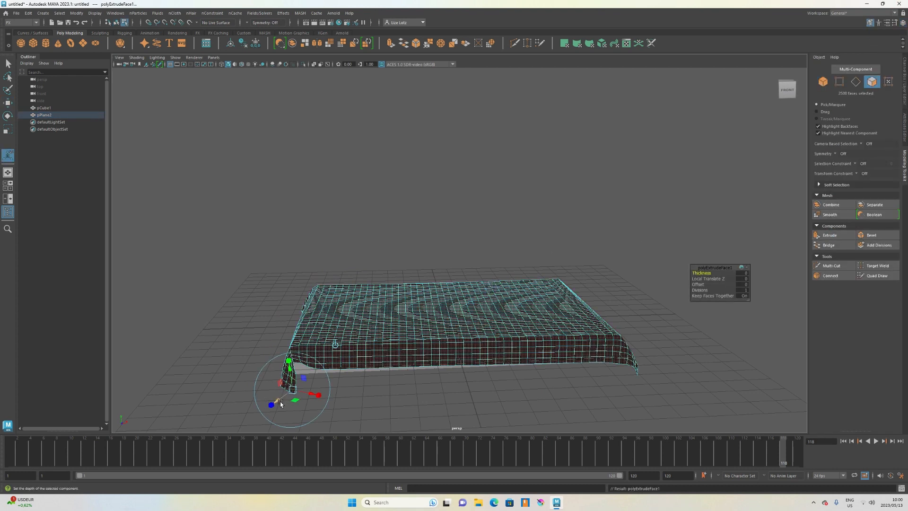
mouse_move(280, 402)
mouse_down()
mouse_move(265, 401)
mouse_move(266, 414)
mouse_up()
mouse_move(435, 361)
alt+mouse_down()
mouse_move(379, 370)
mouse_move(304, 348)
mouse_move(269, 359)
mouse_move(422, 364)
alt+mouse_up()
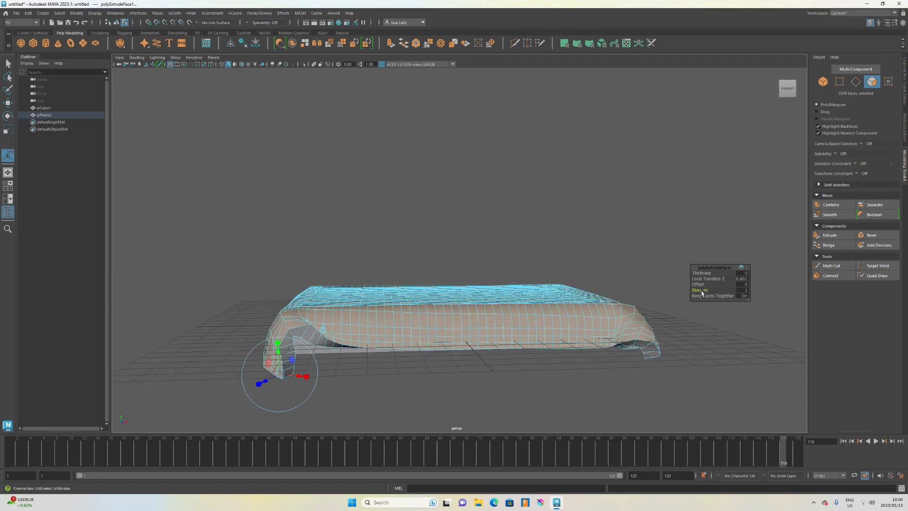
middle_drag(669, 294, 677, 293)
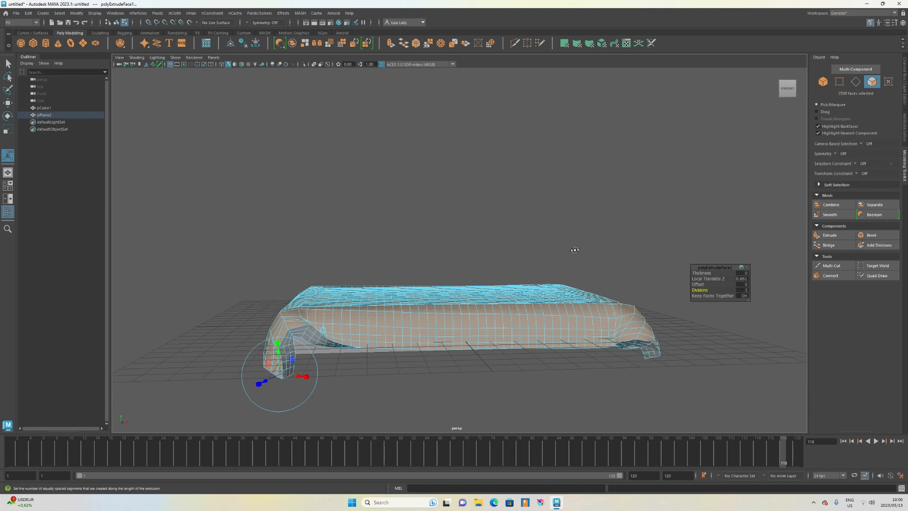
Preview the draped cloth with smooth mesh display, then switch back to the normal display.
alt+drag(575, 249, 567, 255)
right_drag(389, 268, 441, 258)
key(3)
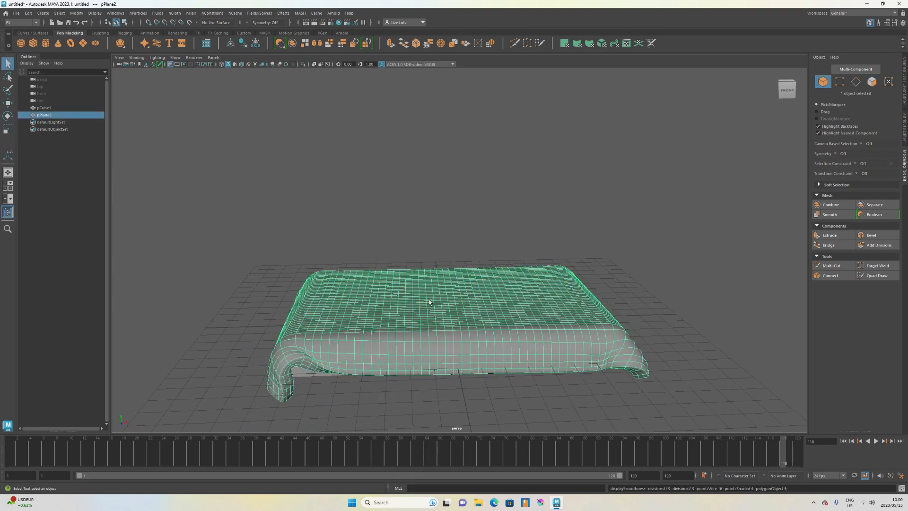
alt+drag(549, 348, 442, 340)
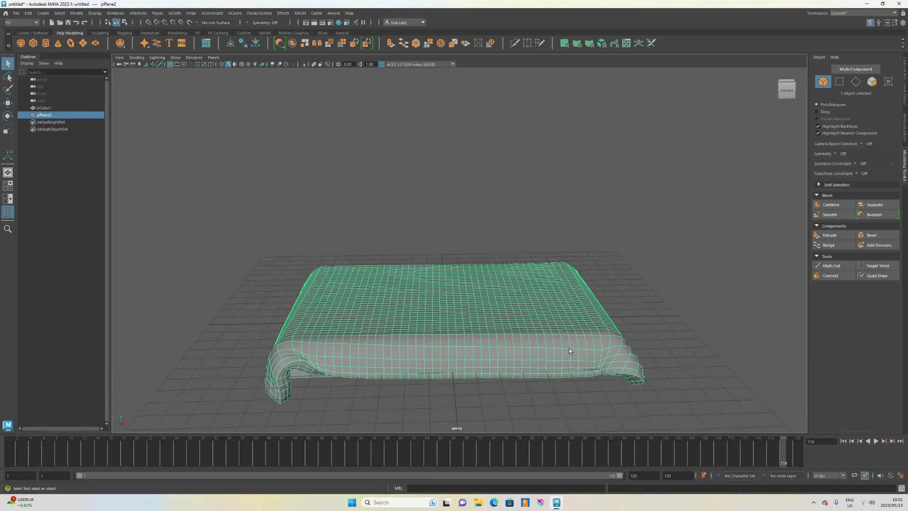
key(1)
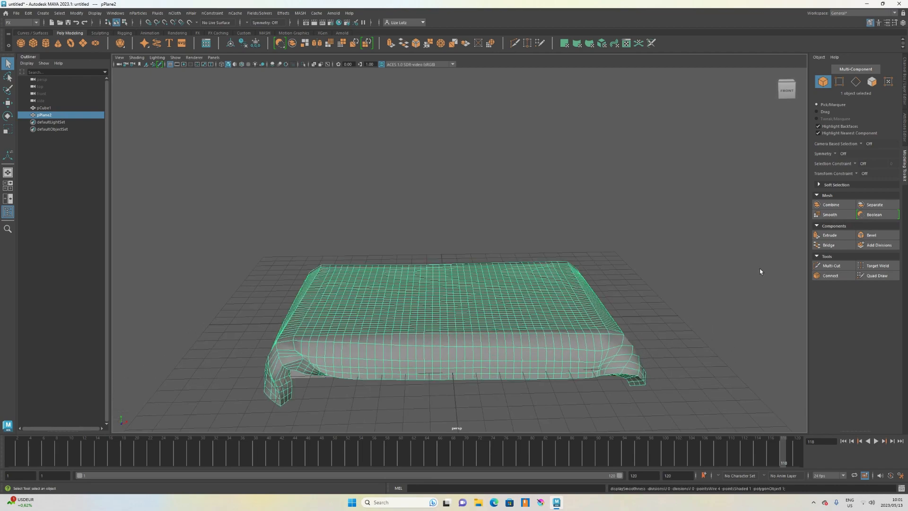
Apply Smooth to the draped cloth mesh and undo it.
click(832, 215)
mouse_move(604, 237)
alt+mouse_down()
mouse_move(582, 225)
mouse_move(604, 219)
mouse_move(591, 232)
mouse_move(608, 234)
alt+mouse_up()
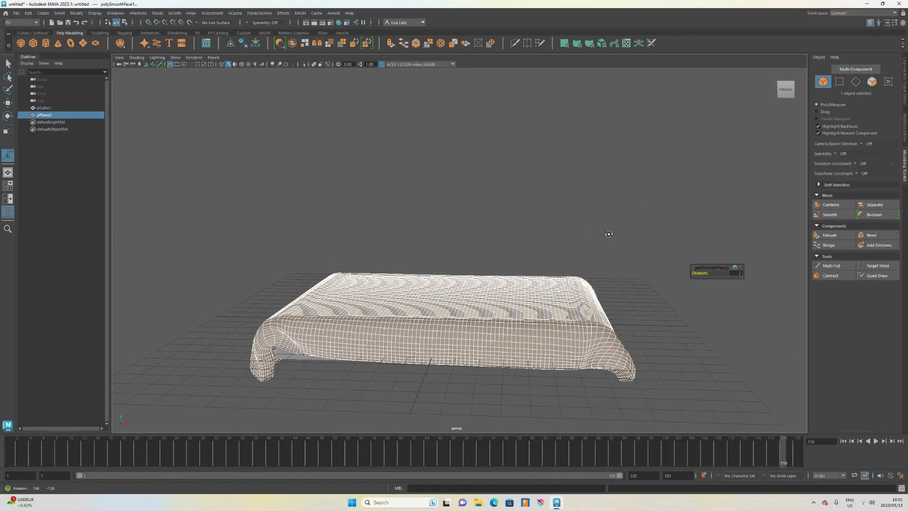
key(ctrl+z)
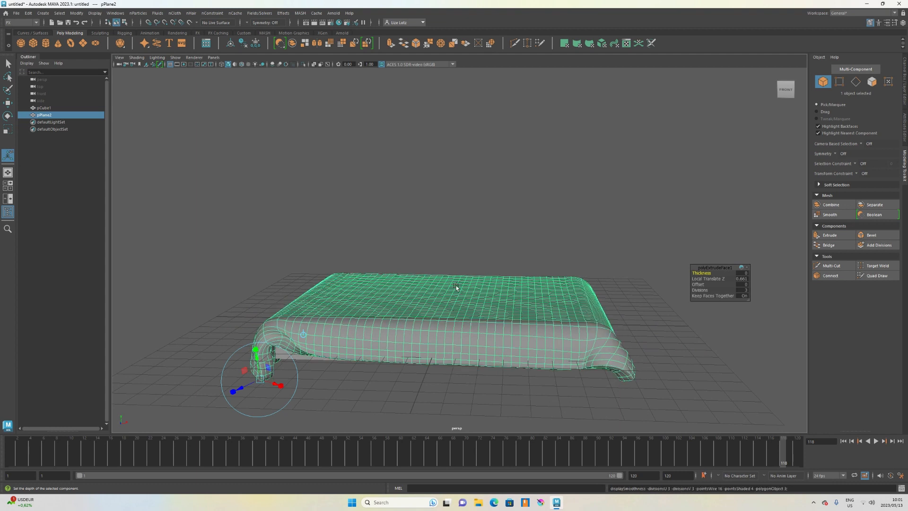
Select both the slab and the draped cloth and delete them.
click(446, 255)
alt+drag(446, 255, 473, 299)
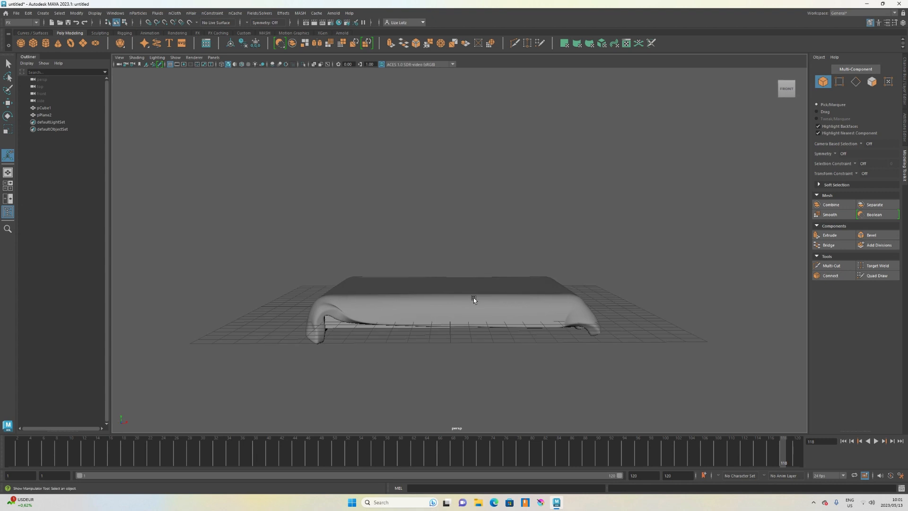
alt+drag(474, 298, 415, 323)
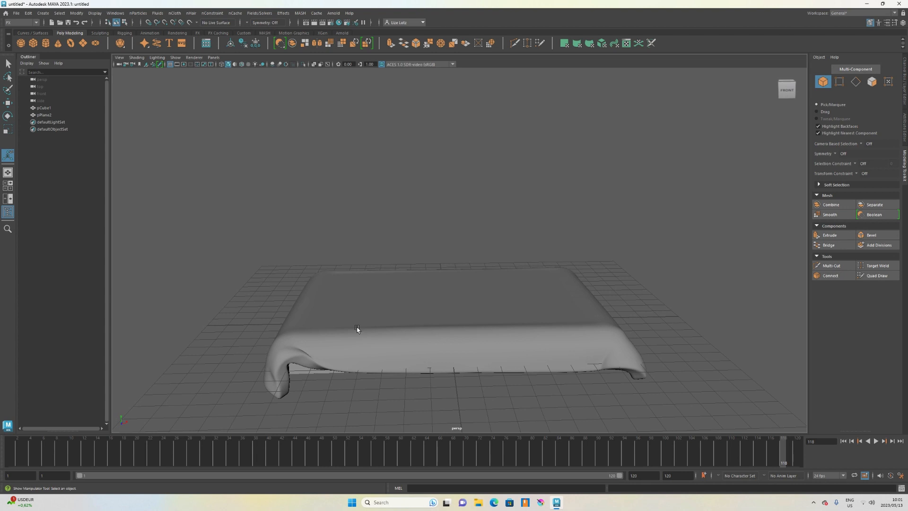
scroll(391, 312, down, 3)
alt+drag(411, 315, 439, 362)
scroll(438, 362, up, 2)
drag(272, 229, 656, 421)
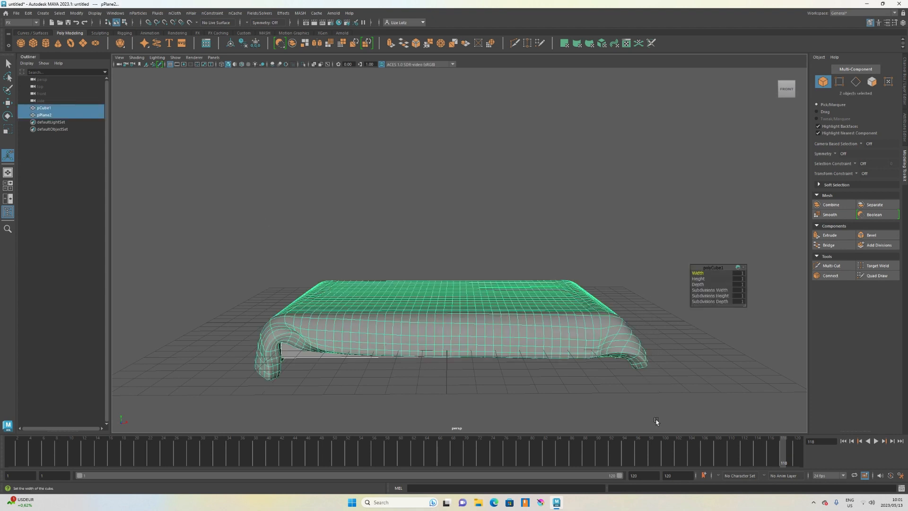
key(Delete)
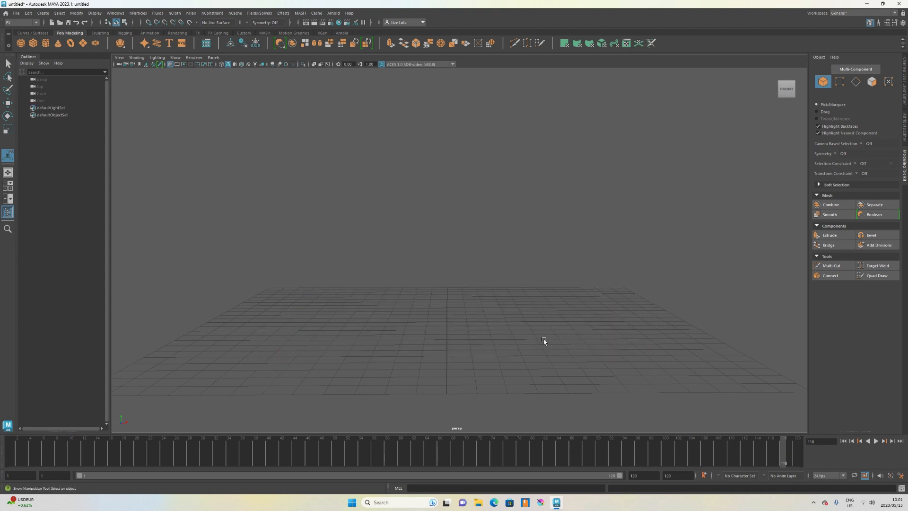
Create a polygon cube and scale it to about 9.09 by 8.23 units across.
key(alt+v)
click(33, 44)
alt+drag(488, 335, 478, 361)
key(r)
drag(475, 305, 511, 348)
drag(448, 332, 436, 449)
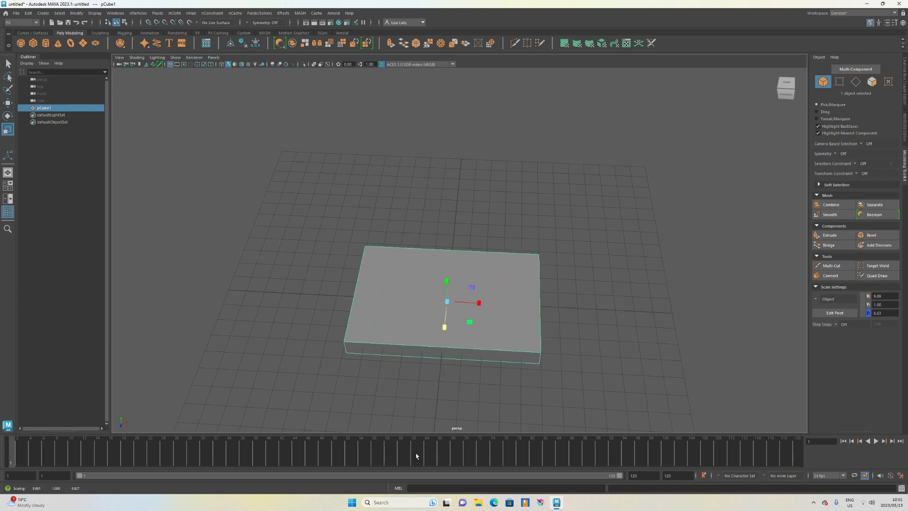
mouse_move(447, 324)
mouse_down()
mouse_move(444, 336)
mouse_move(450, 327)
mouse_up()
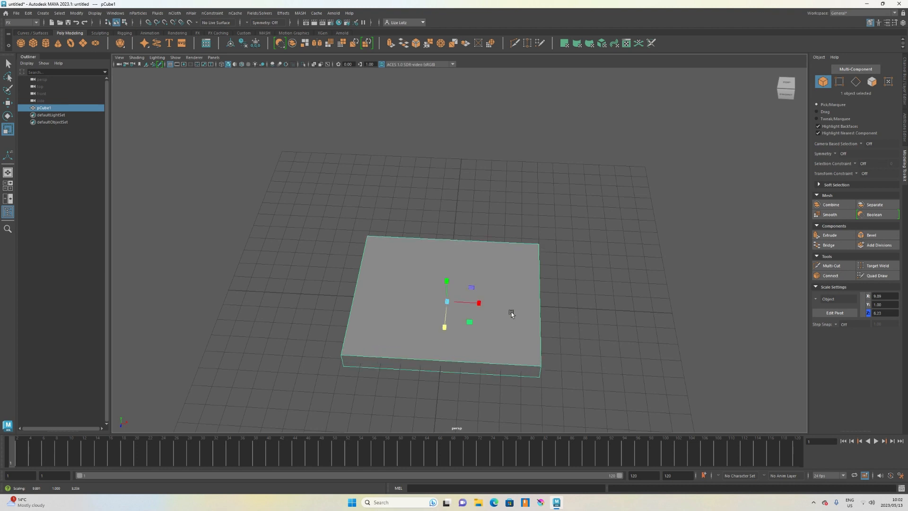
Raise the cube above the grid and flatten it to about 0.12 units high.
alt+drag(510, 310, 557, 283)
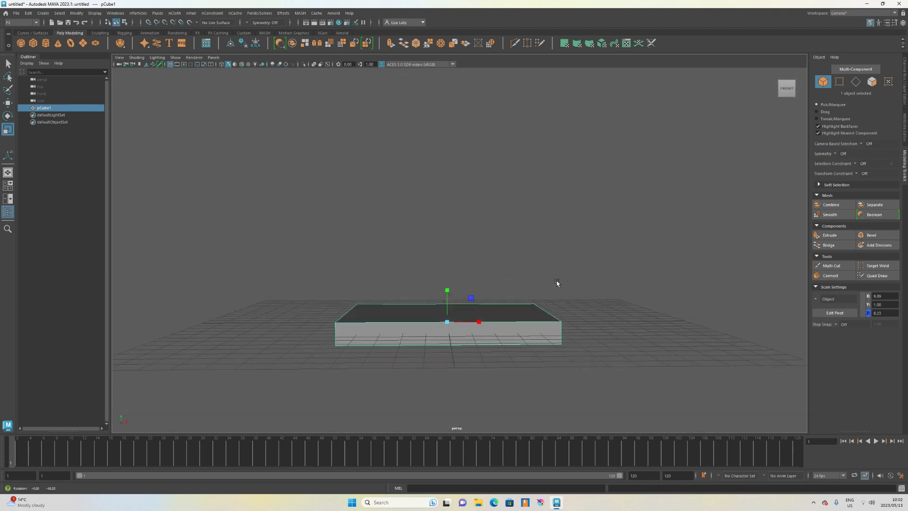
key(w)
drag(449, 302, 447, 244)
key(r)
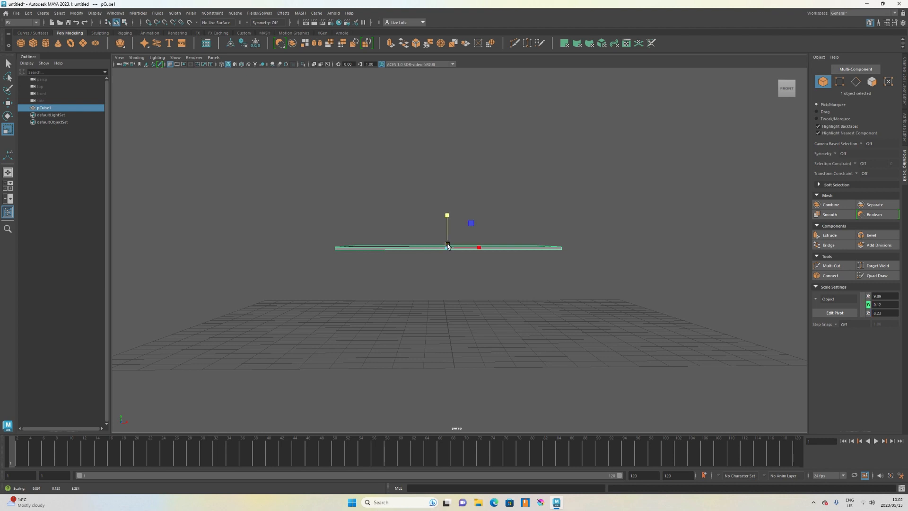
scroll(498, 282, up, 2)
alt+drag(498, 282, 440, 305)
Set the cube's width subdivisions to 50.
click(903, 23)
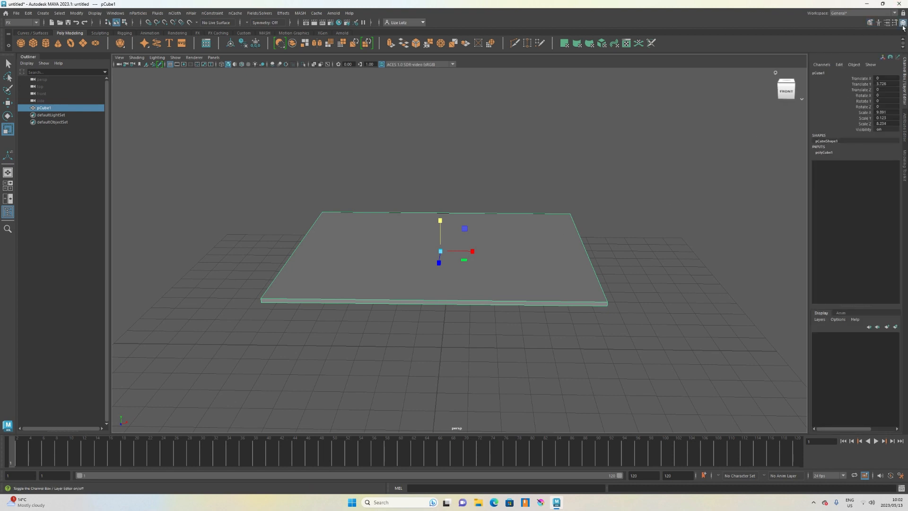
click(825, 153)
click(846, 180)
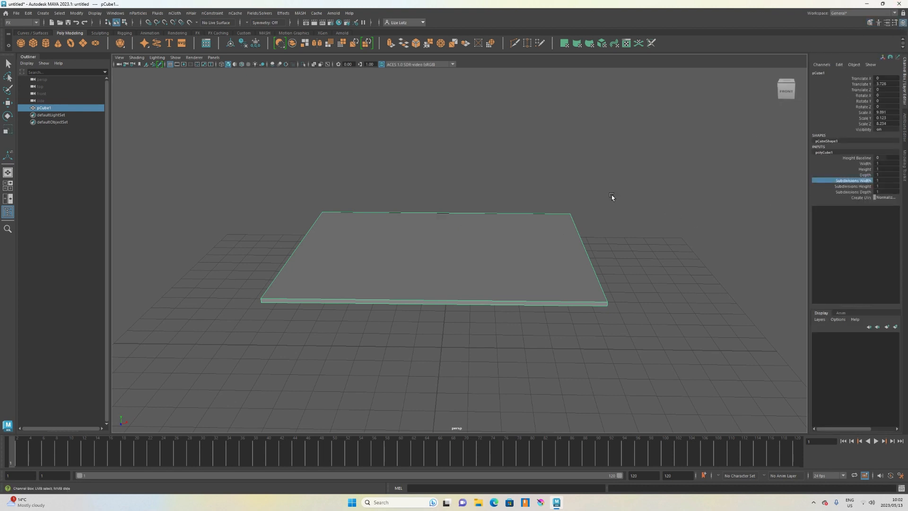
middle_drag(600, 204, 837, 217)
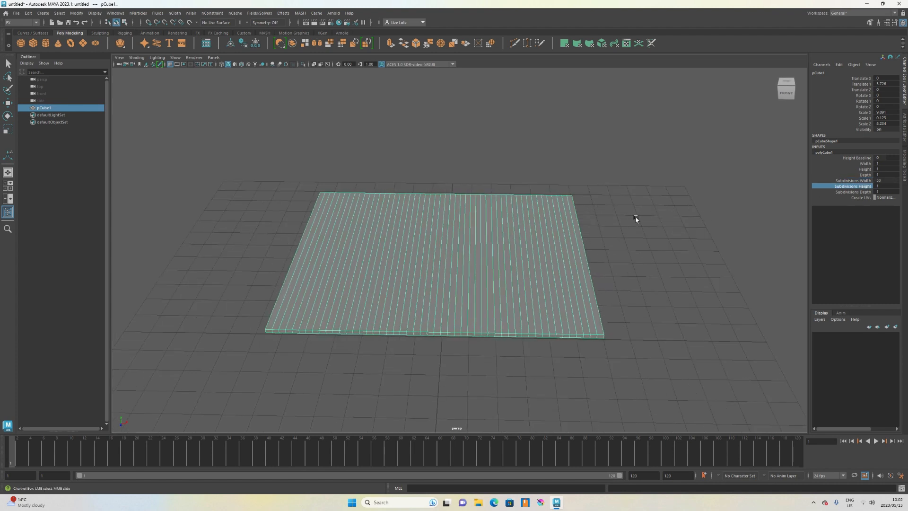
middle_drag(635, 217, 714, 220)
alt+drag(675, 231, 661, 225)
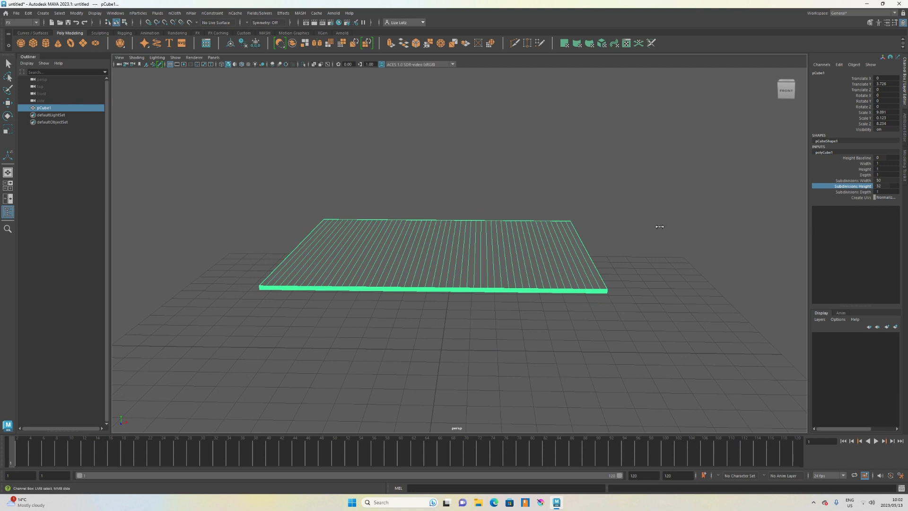
middle_drag(620, 228, 568, 220)
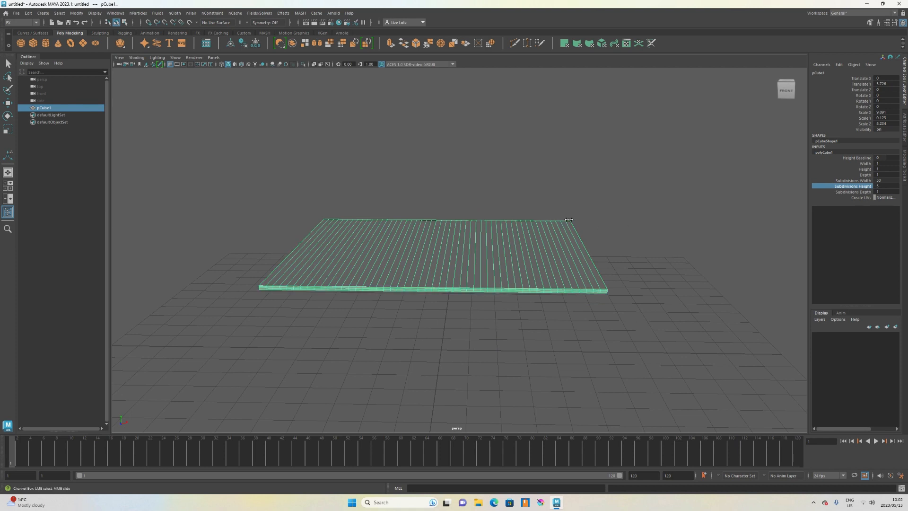
Set the cube's depth subdivisions to 50.
click(813, 192)
mouse_move(666, 208)
alt+mouse_down()
mouse_move(689, 200)
mouse_move(659, 208)
alt+mouse_up()
middle_drag(659, 208, 762, 213)
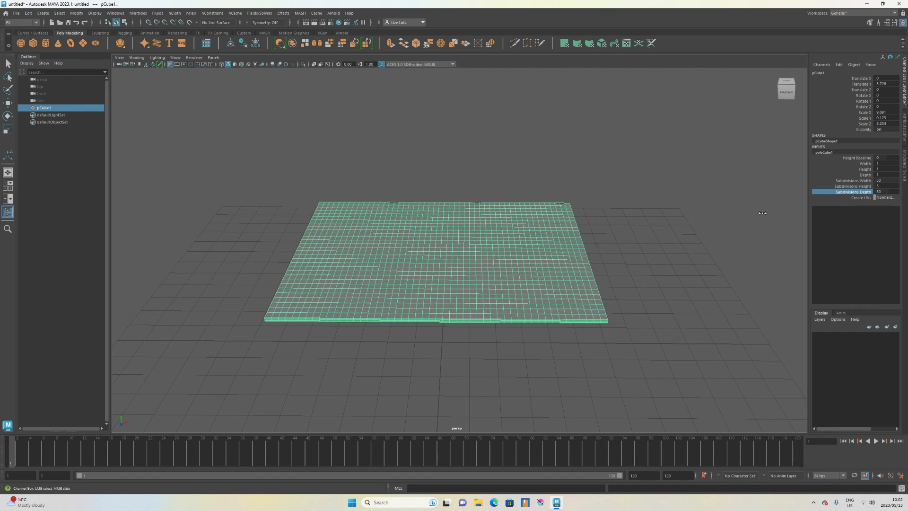
alt+drag(717, 211, 693, 195)
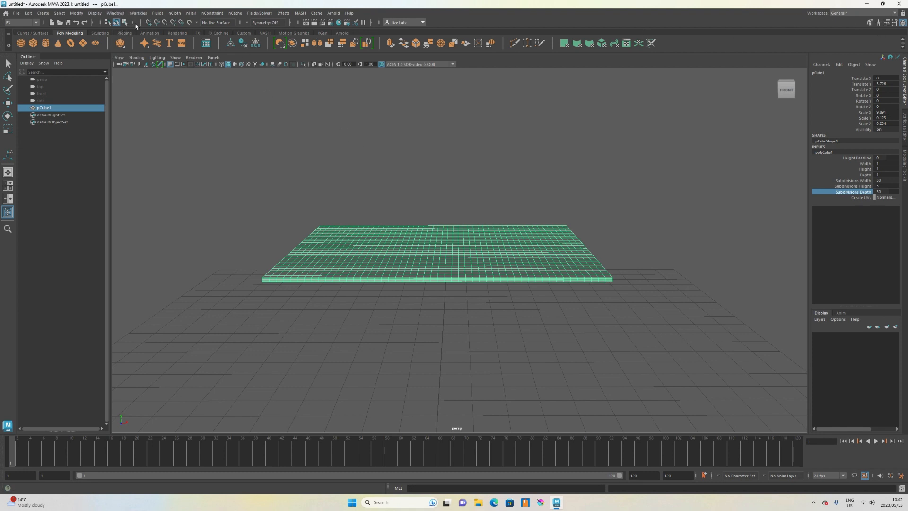
Convert the flat box into an nCloth object.
key(r)
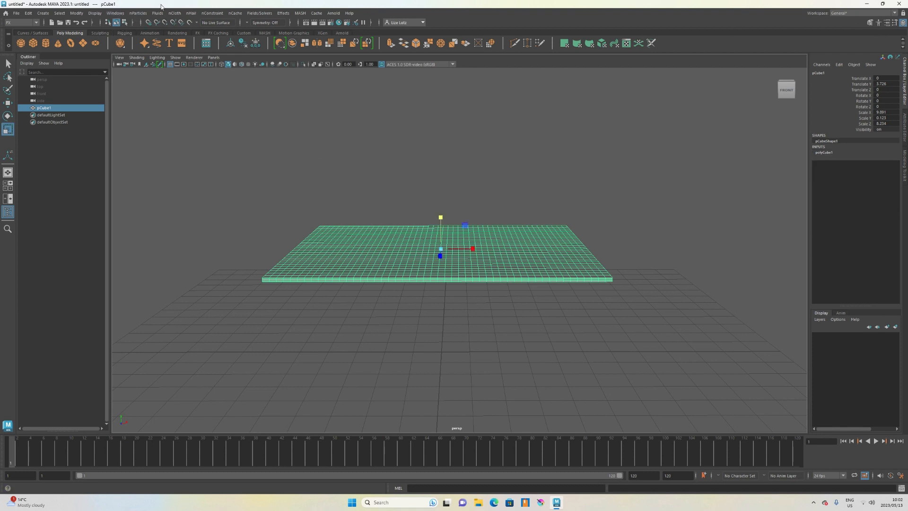
click(180, 13)
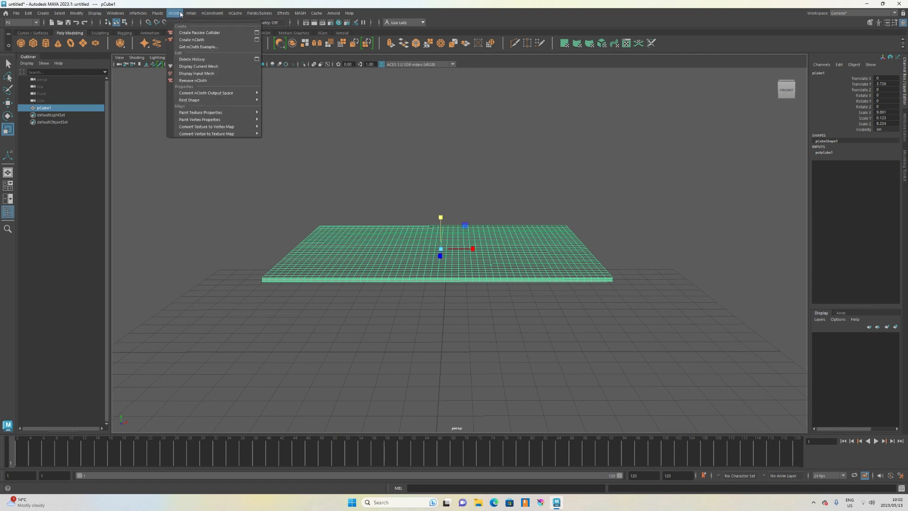
click(197, 40)
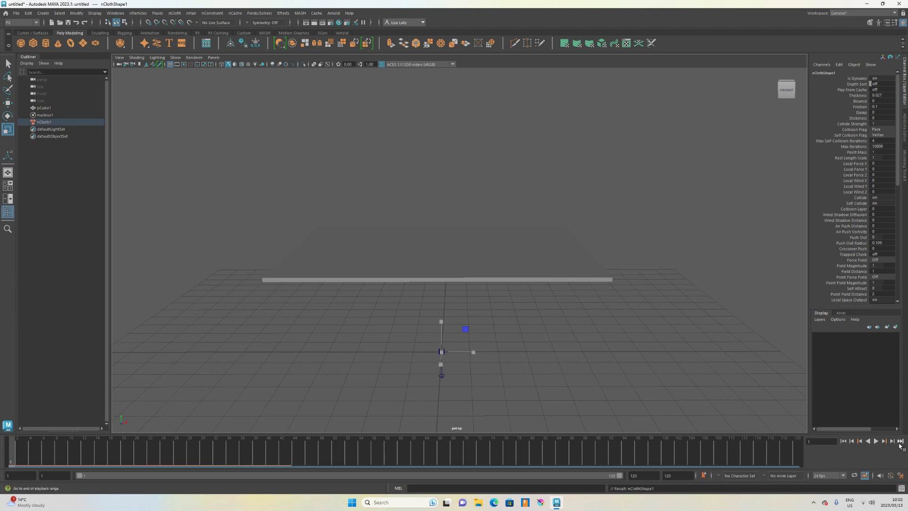
Play the simulation and return to the first frame.
click(876, 440)
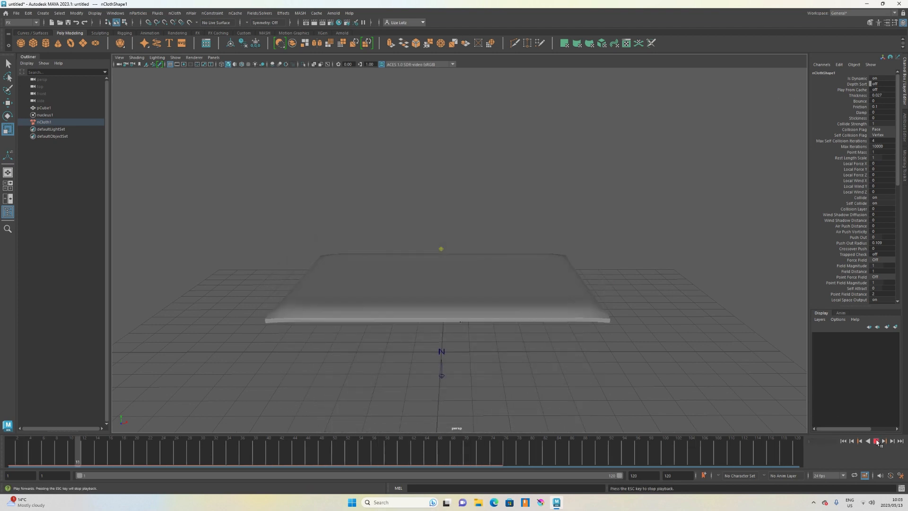
click(876, 441)
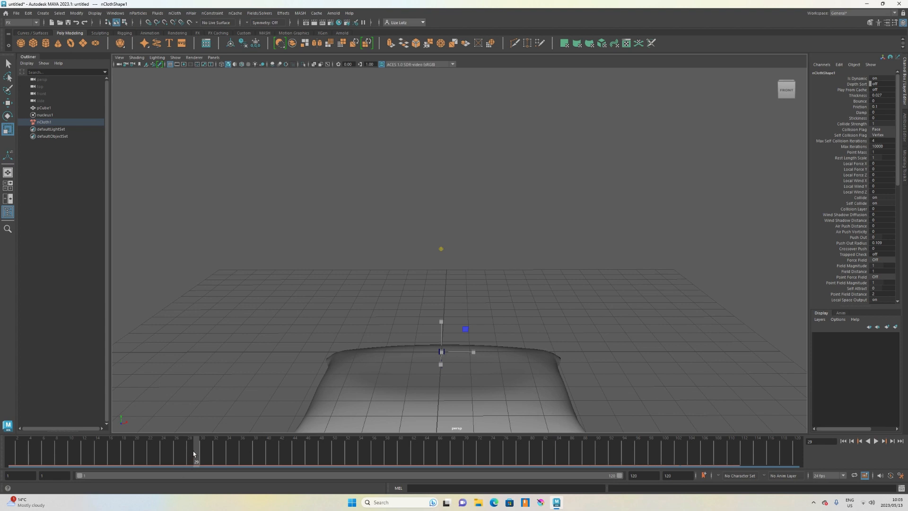
drag(193, 453, 11, 453)
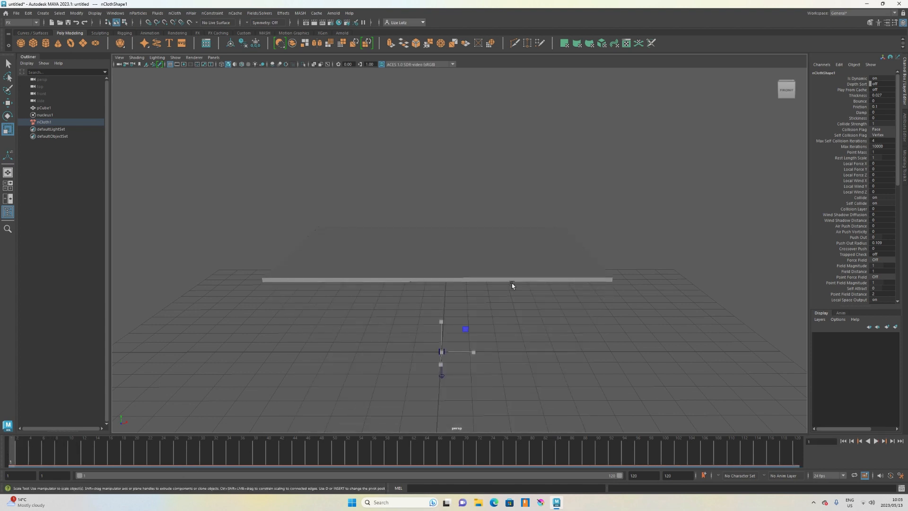
Set the nCloth's pressure to 0.5 in its Pressure settings.
alt+drag(505, 291, 503, 289)
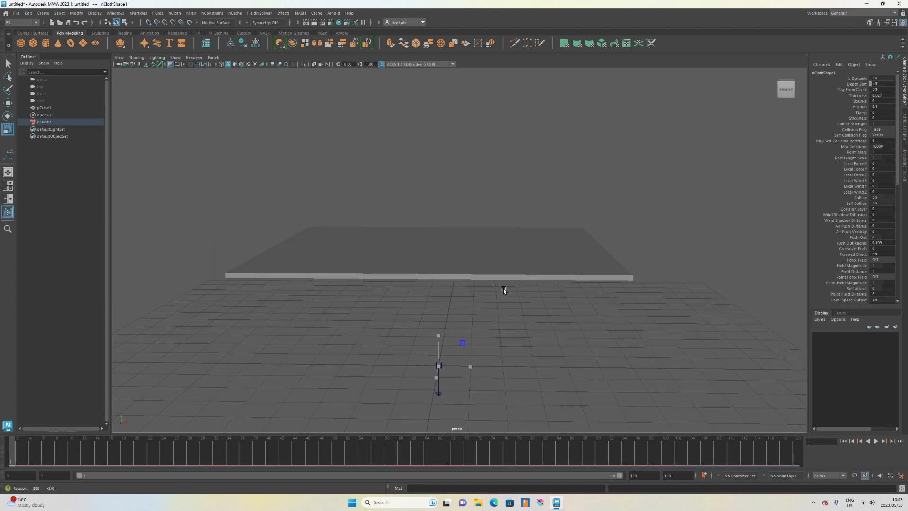
click(450, 256)
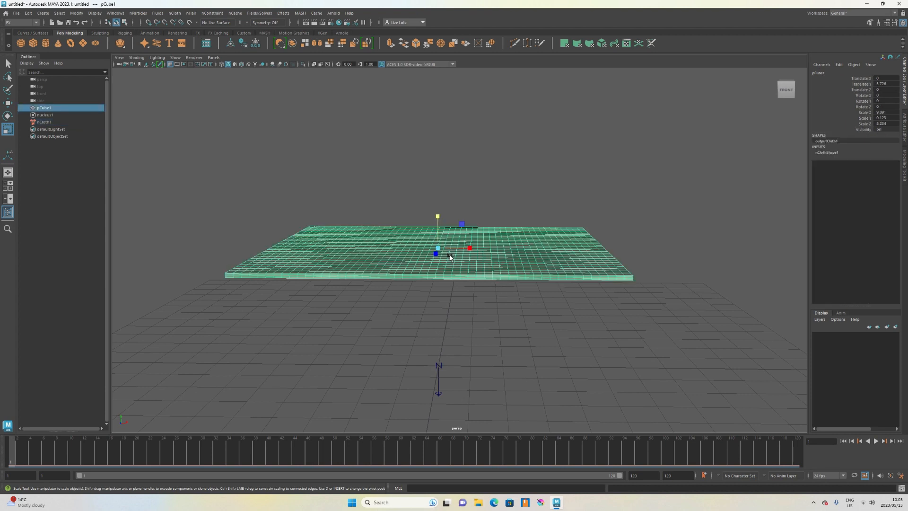
click(887, 23)
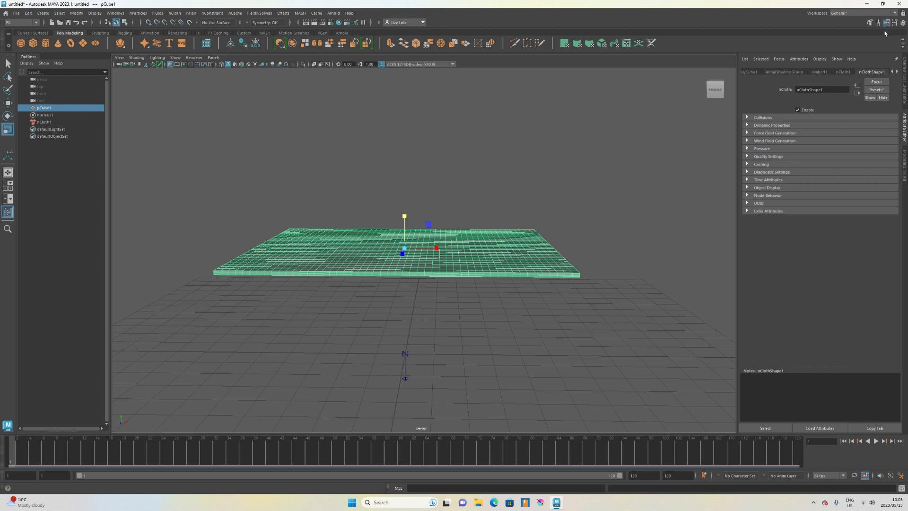
click(747, 149)
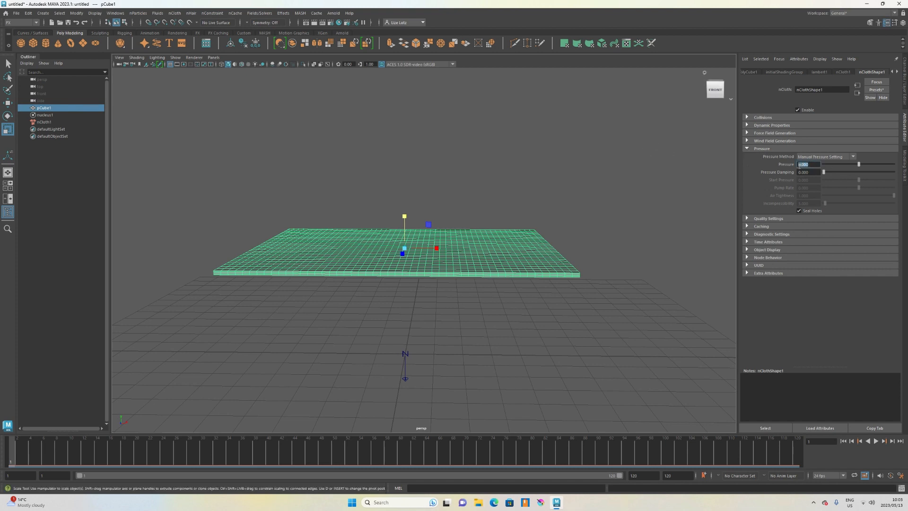
key(Return)
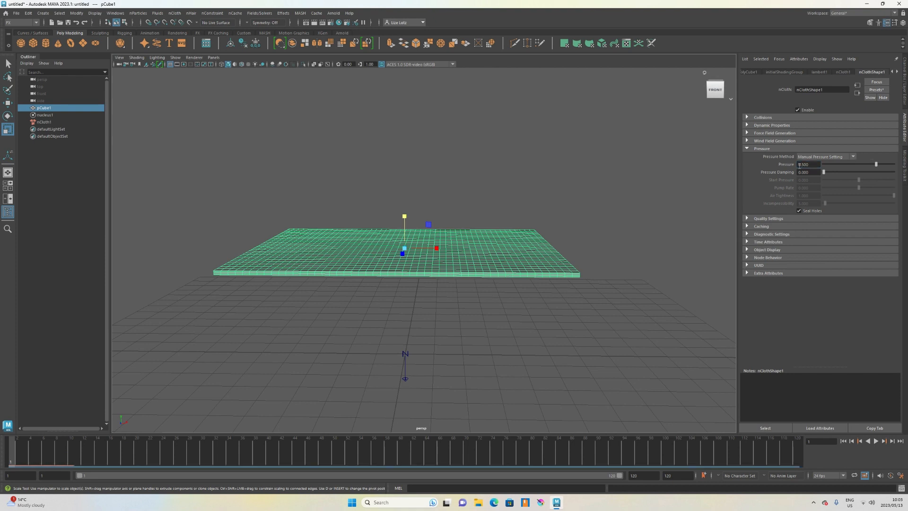
Set the nucleus solver's gravity to 0.
click(897, 72)
click(898, 72)
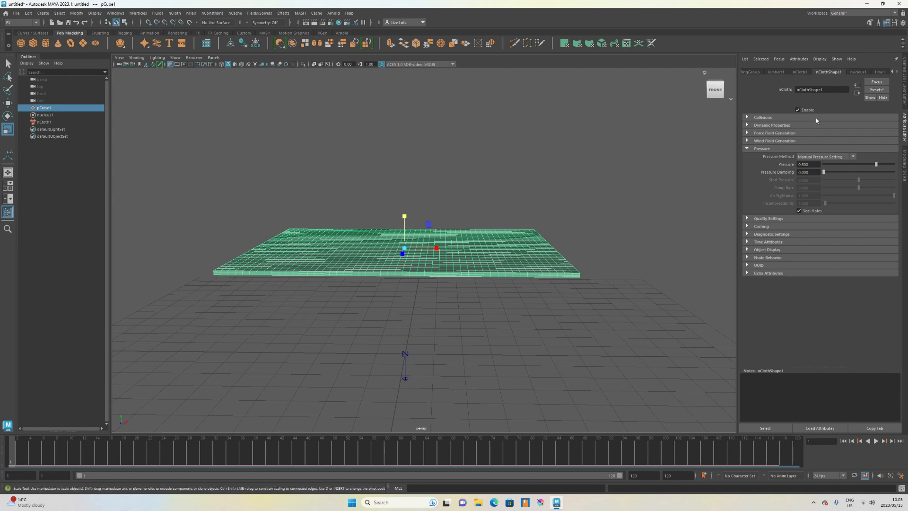
click(861, 72)
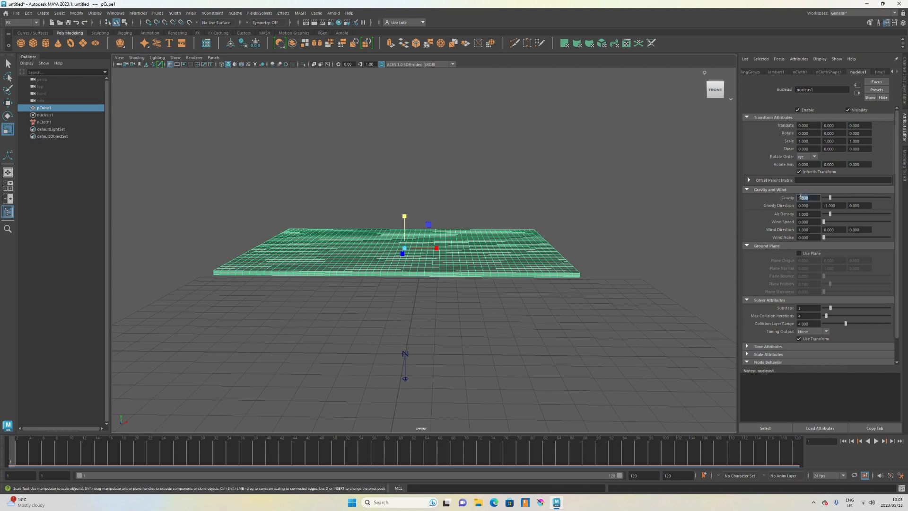
text(0)
key(Return)
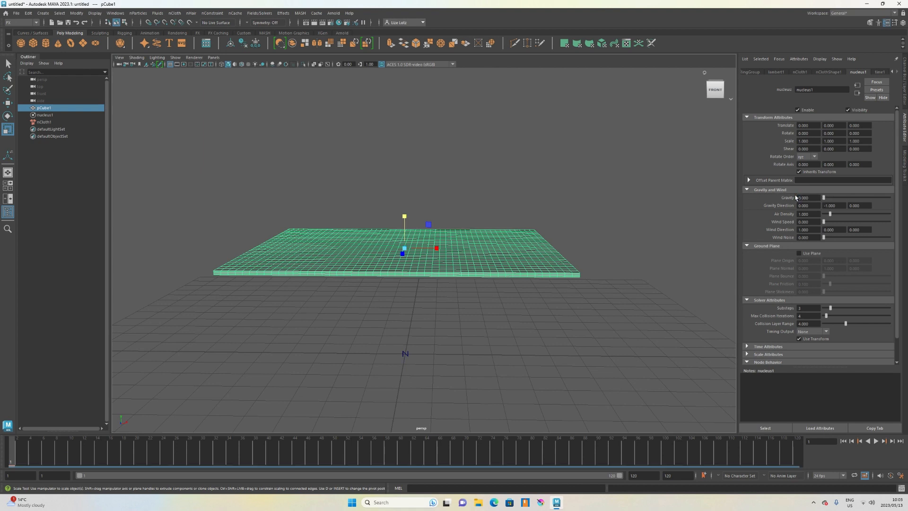
scroll(581, 203, down, 2)
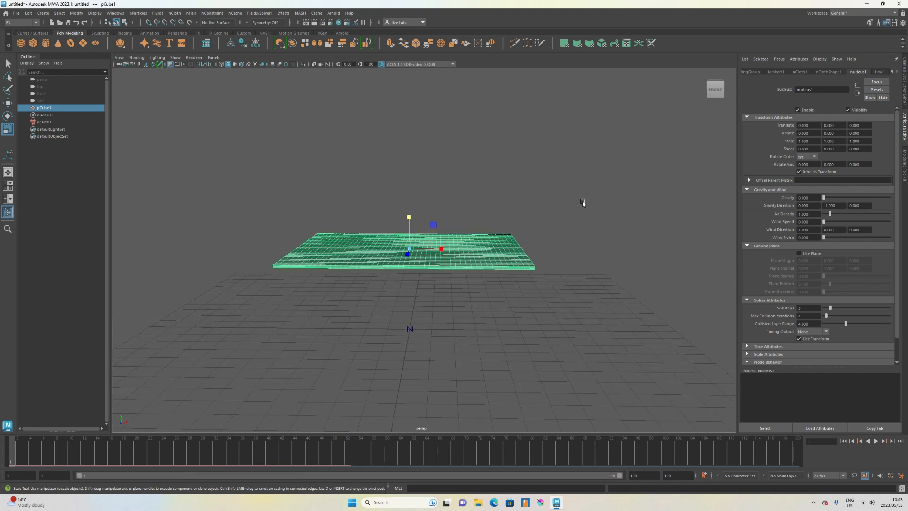
Play the zero-gravity pressure simulation, orbit to inspect the inflating slab, and rewind to the start.
click(326, 303)
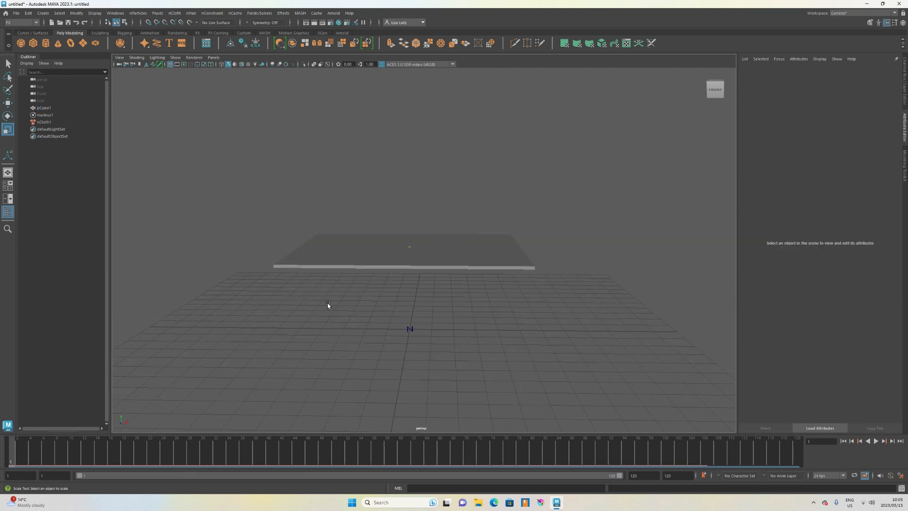
alt+drag(328, 304, 356, 310)
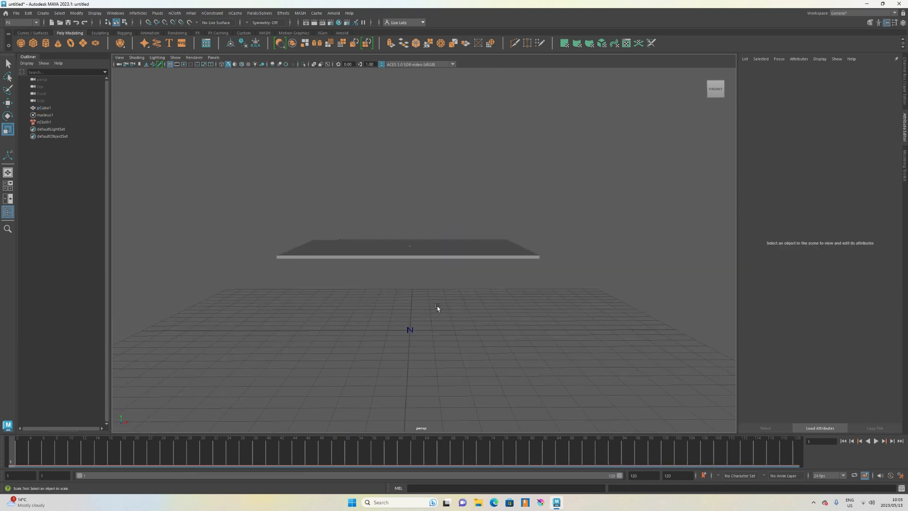
click(875, 441)
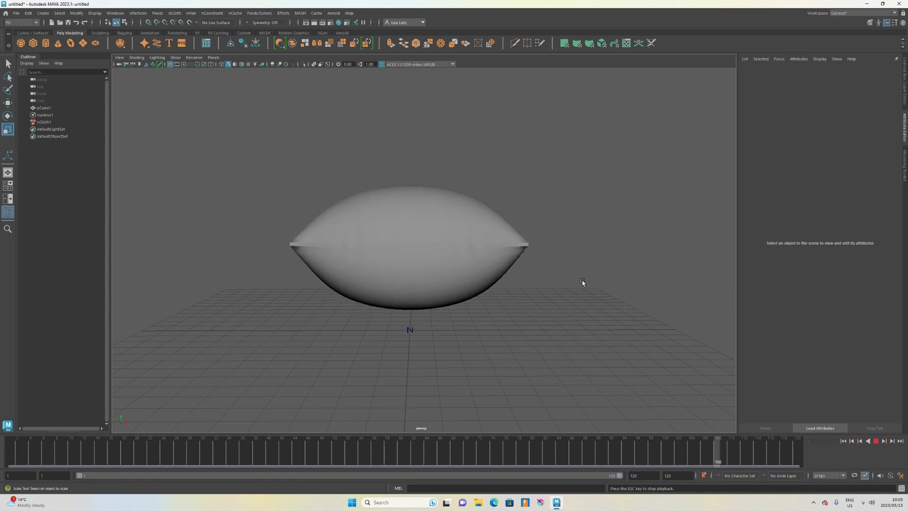
key(alt)
alt+drag(582, 282, 583, 325)
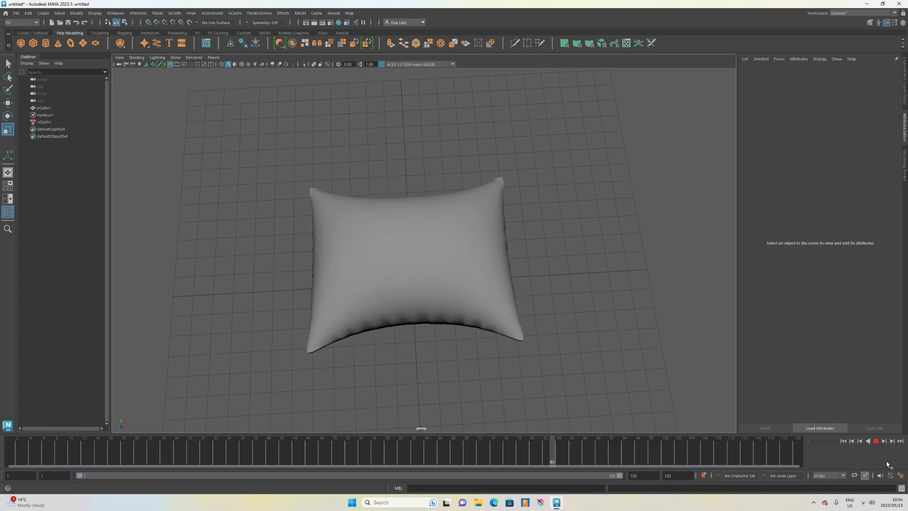
click(875, 440)
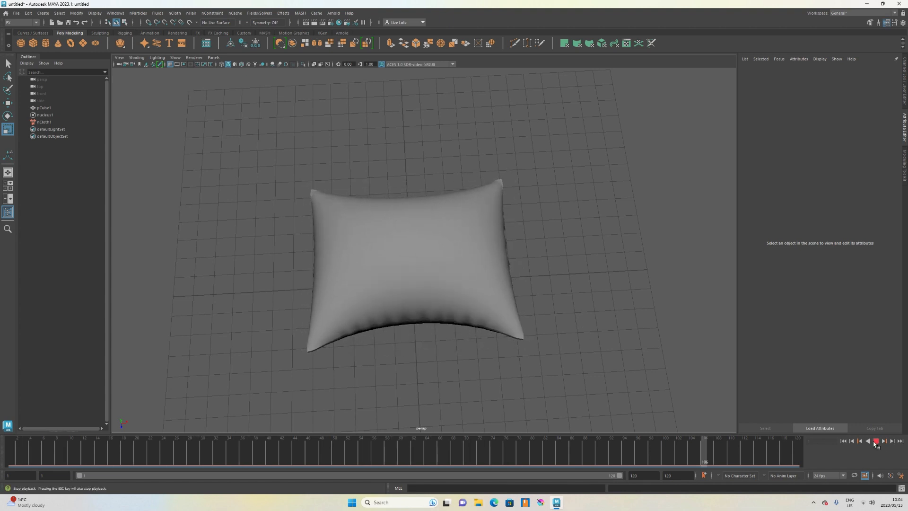
click(843, 440)
Set the nCloth's pressure to 0.2.
alt+drag(615, 420, 531, 359)
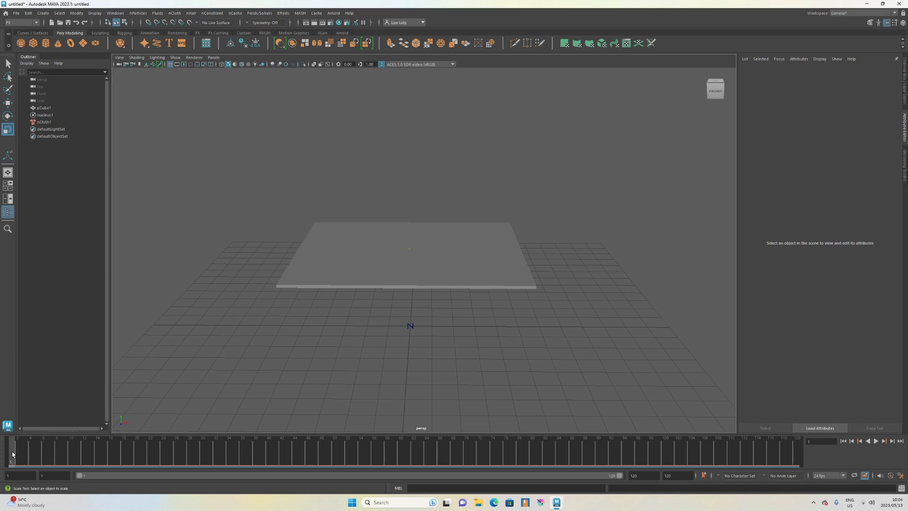
mouse_move(13, 454)
mouse_down()
mouse_move(621, 456)
mouse_move(282, 454)
mouse_up()
alt+drag(346, 369, 337, 419)
drag(282, 456, 176, 452)
drag(133, 433, 11, 438)
alt+drag(379, 386, 390, 308)
click(363, 248)
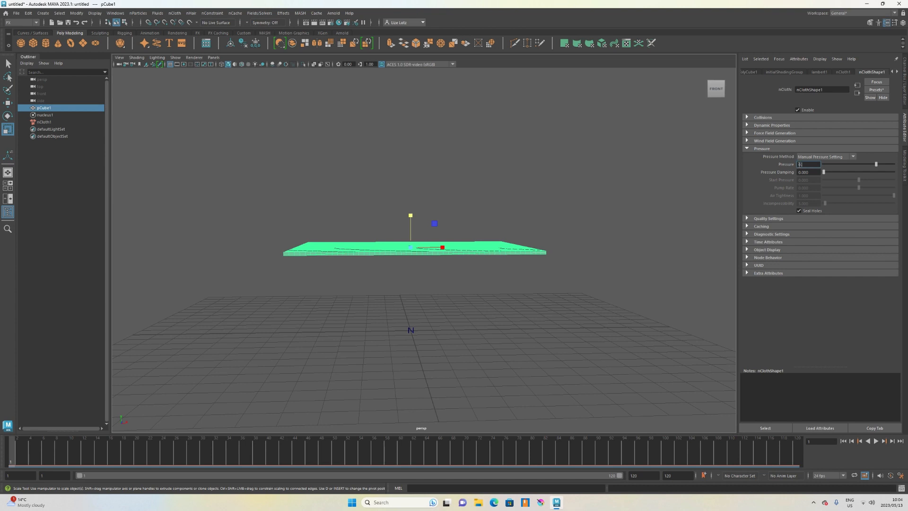
key(Return)
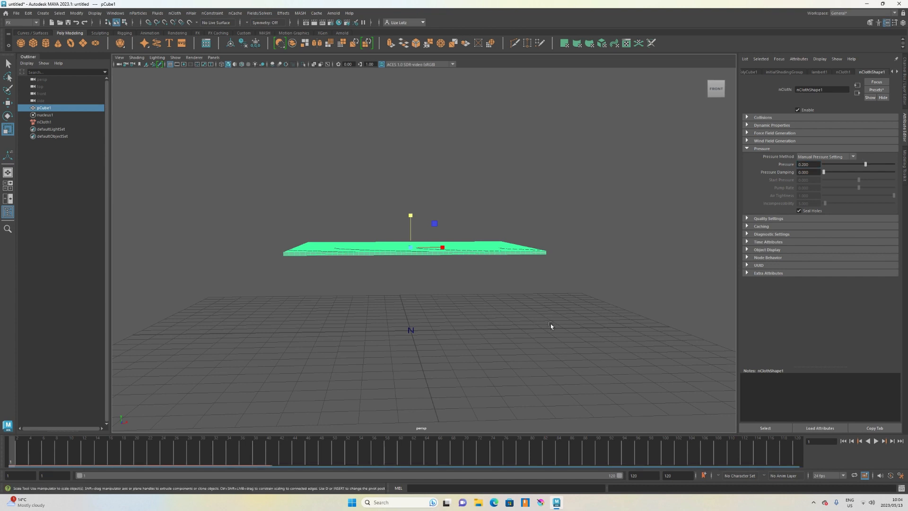
Replay the simulation with the lower pressure and inspect the inflated cushion from several angles.
click(505, 289)
alt+drag(502, 296, 503, 320)
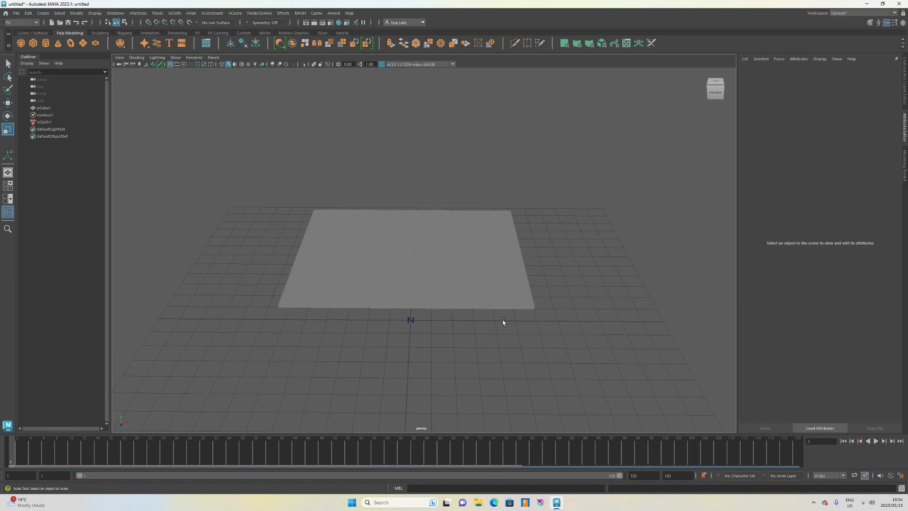
click(875, 441)
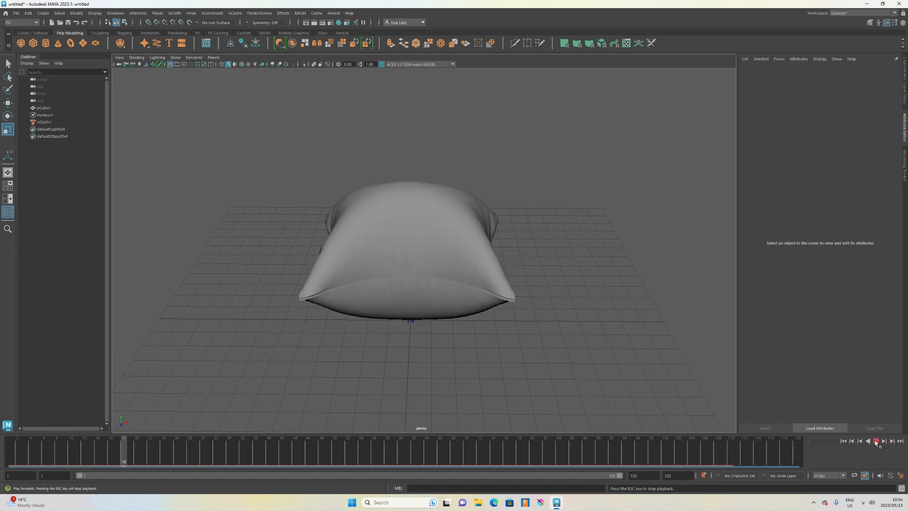
click(252, 449)
alt+drag(364, 369, 364, 390)
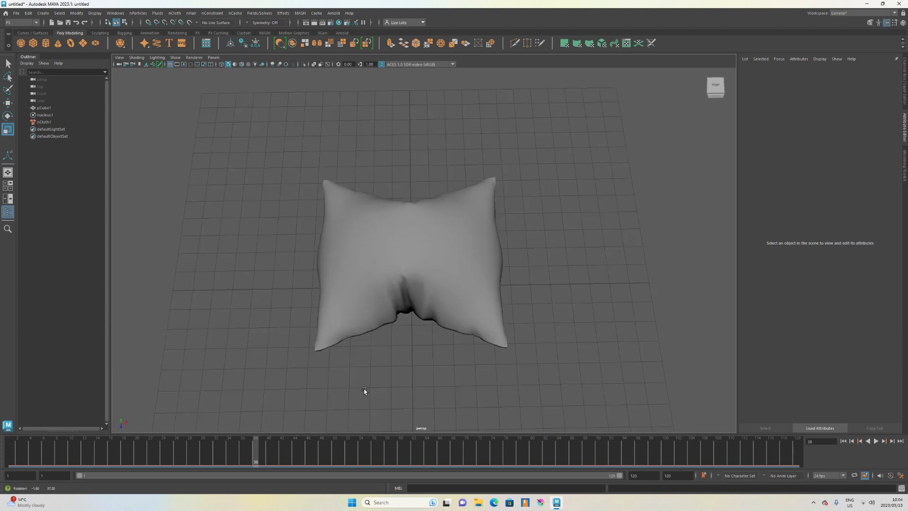
drag(259, 452, 304, 455)
alt+drag(445, 382, 416, 270)
scroll(416, 270, up, 2)
Duplicate the inflated cushion mesh and move the copy up above the simulated original.
click(416, 274)
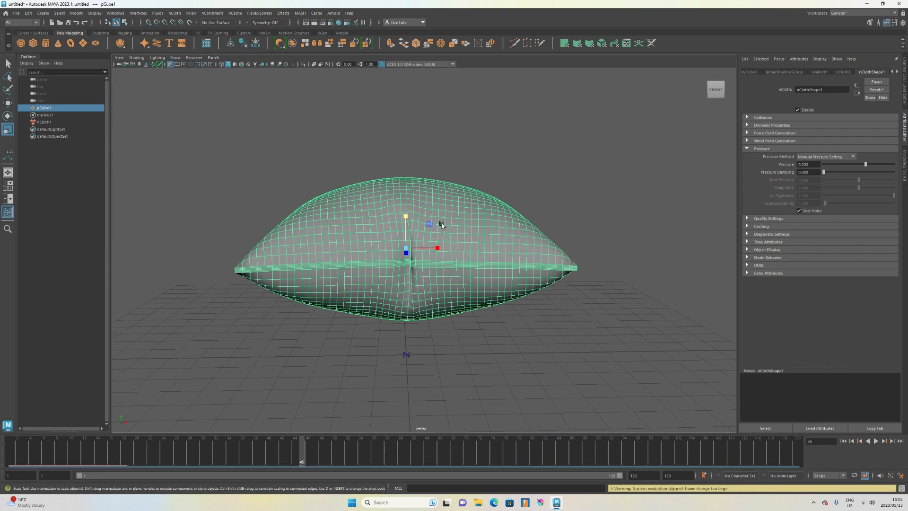
key(w)
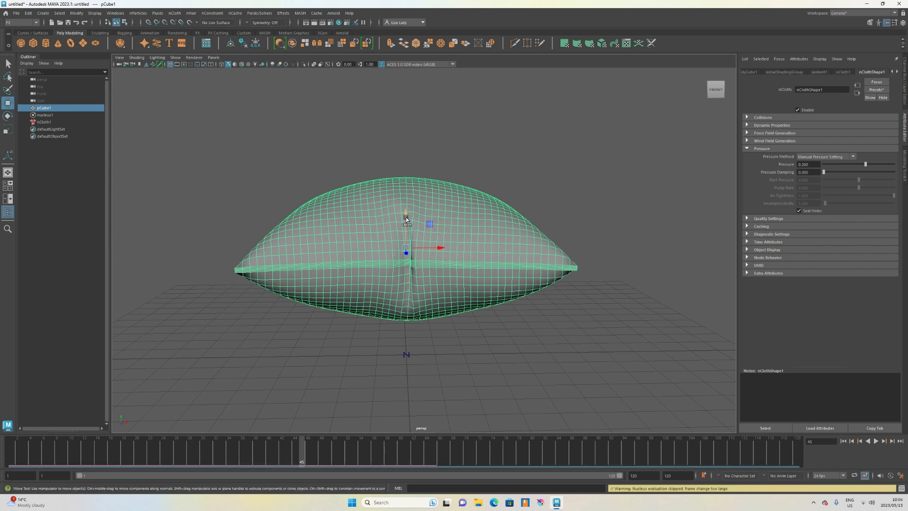
shift+drag(406, 218, 370, 50)
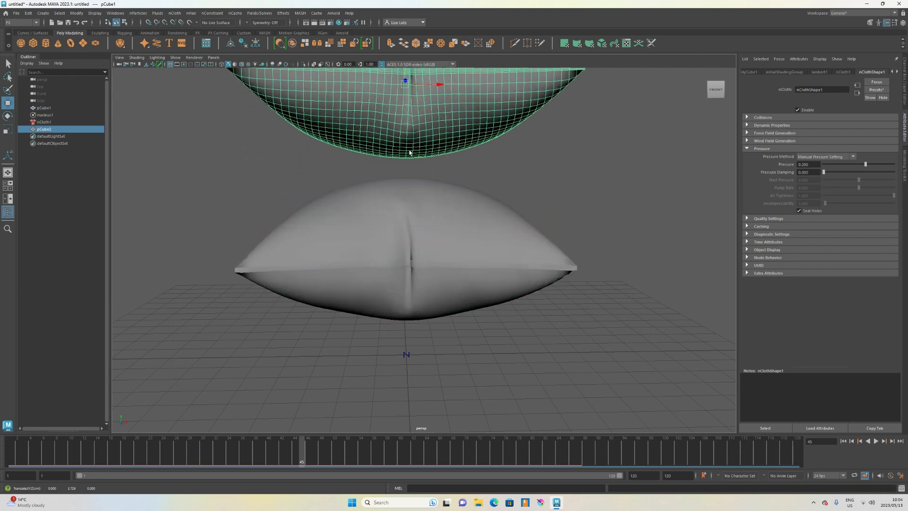
scroll(450, 254, down, 2)
alt+middle_drag(450, 254, 454, 293)
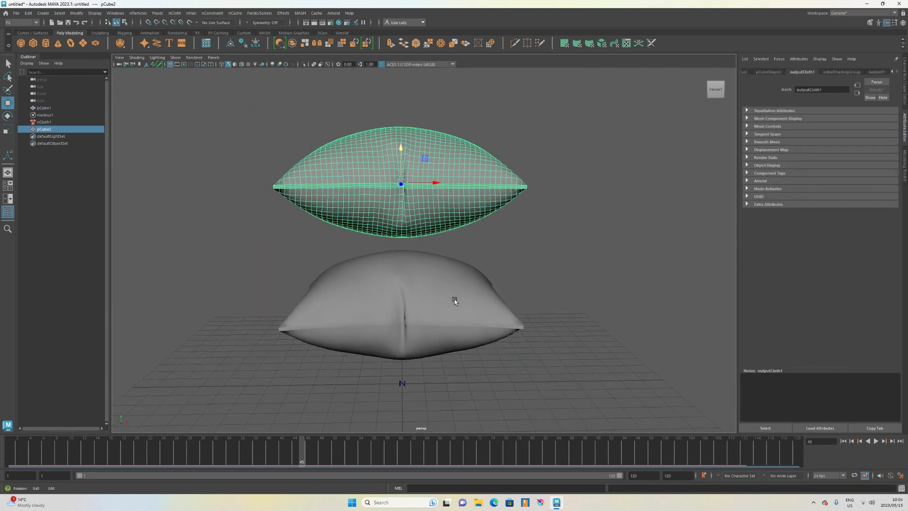
Delete the original cloth cube together with its nCloth and nucleus nodes.
click(355, 303)
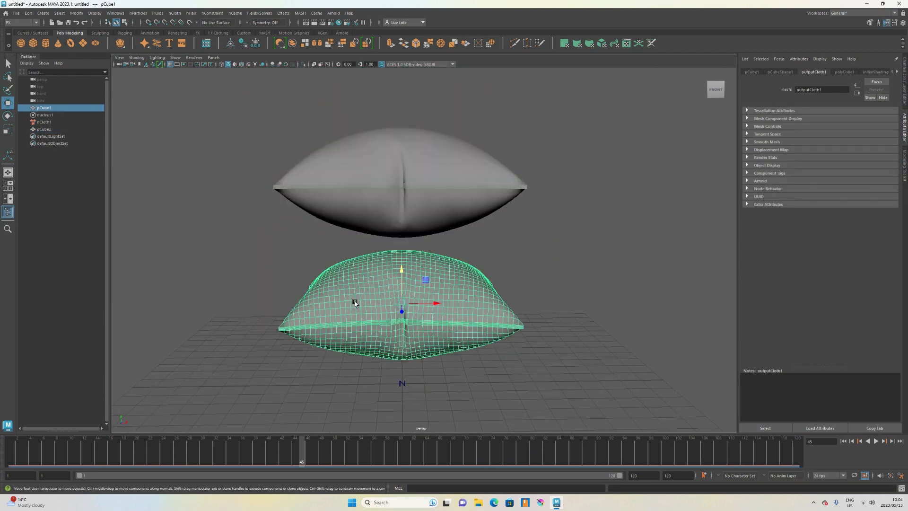
shift+click(51, 122)
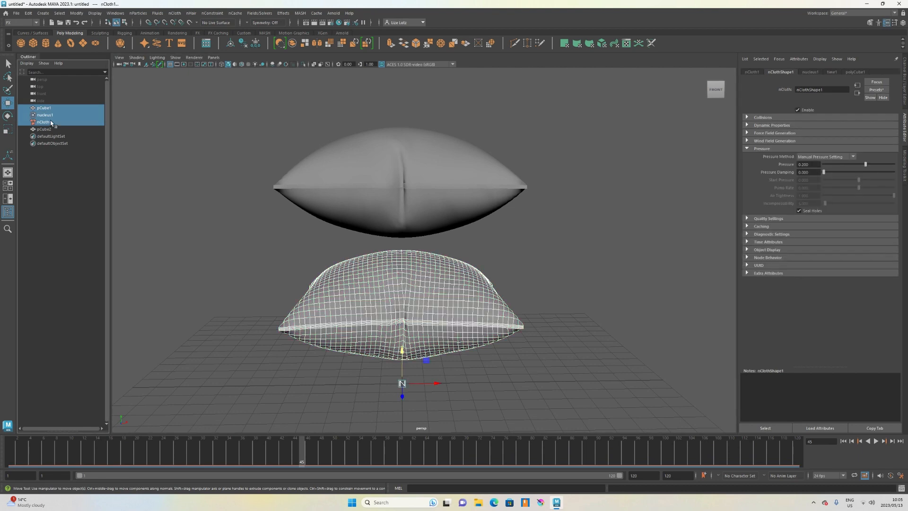
key(Delete)
Rotate the duplicated cushion slightly, then delete it to clear the scene.
click(336, 170)
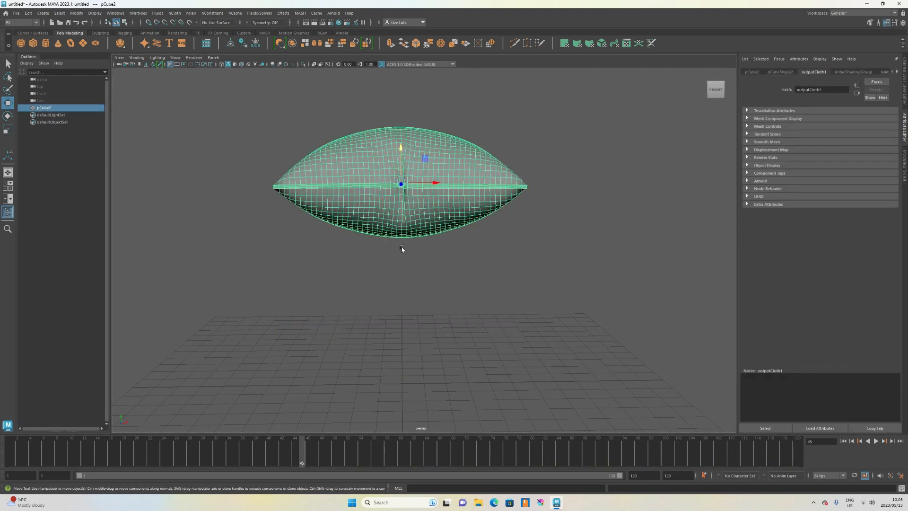
scroll(409, 341, up, 3)
scroll(419, 309, down, 3)
alt+drag(423, 255, 419, 333)
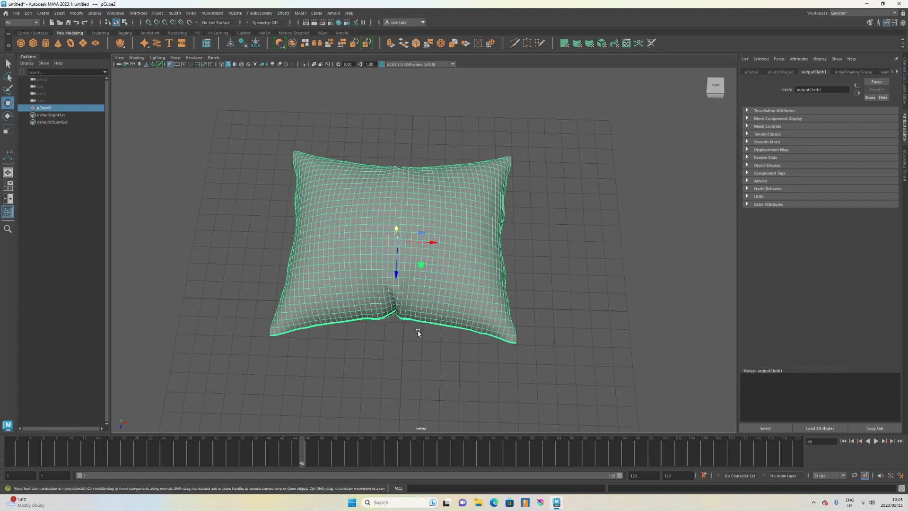
click(418, 334)
click(411, 284)
key(e)
drag(405, 245, 398, 264)
click(404, 361)
alt+drag(404, 362, 365, 331)
alt+drag(394, 325, 382, 317)
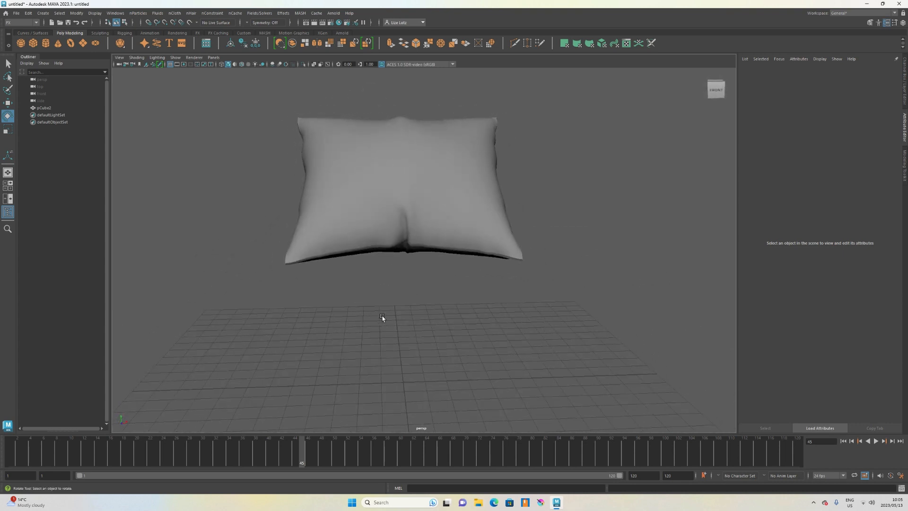
scroll(379, 311, down, 5)
alt+drag(434, 397, 430, 394)
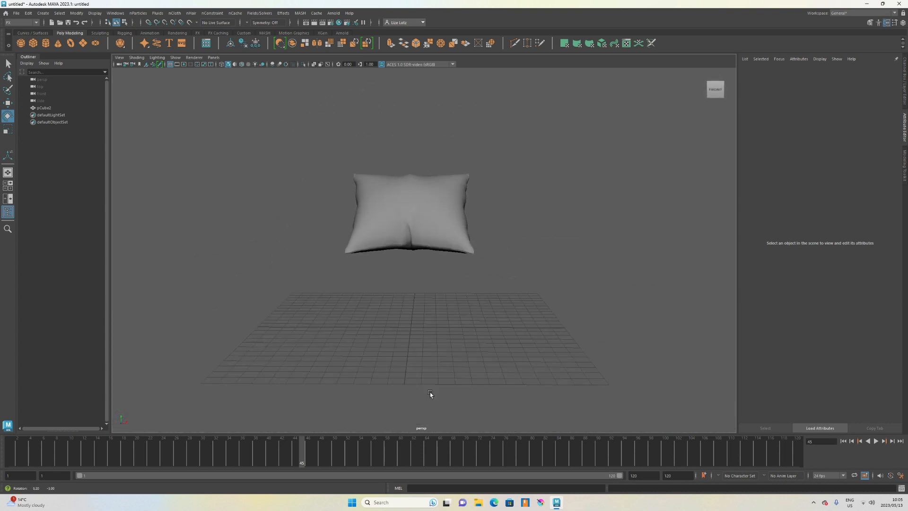
drag(322, 150, 357, 180)
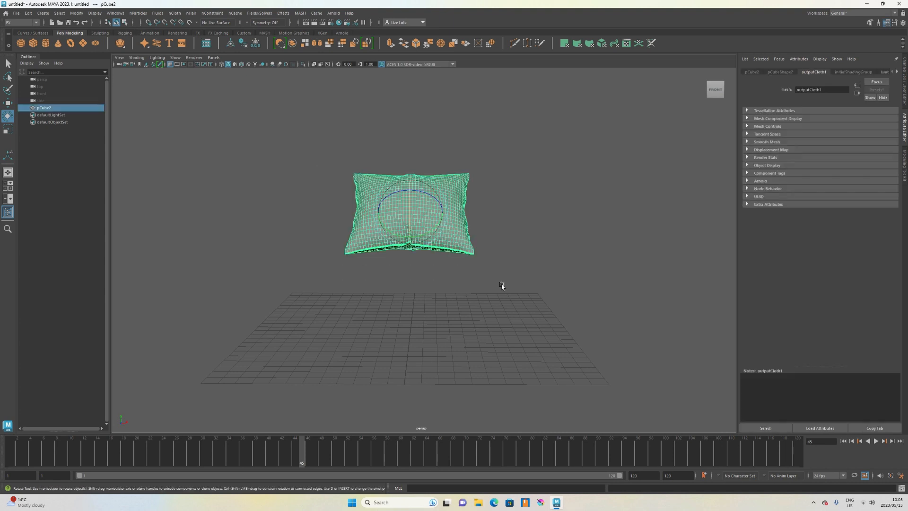
key(Delete)
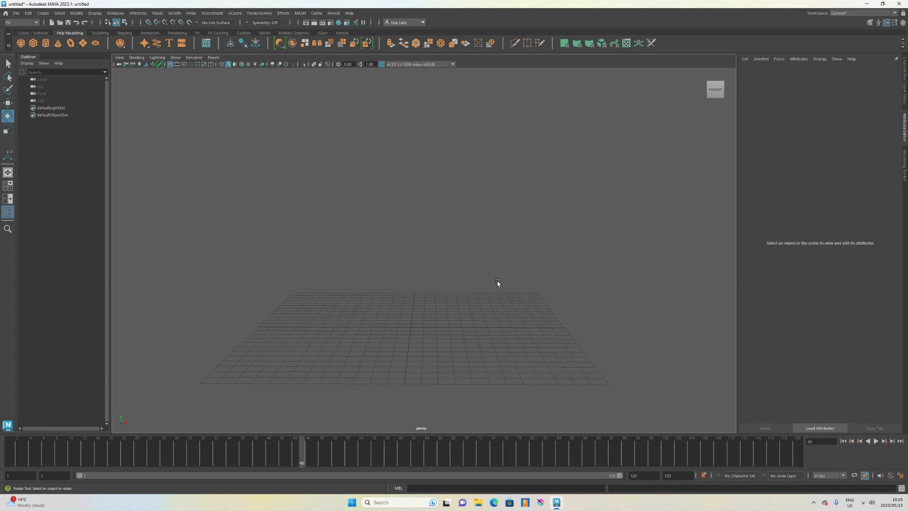
Return to frame 1, create a polygon plane and scale it to about 12.3 in X and Z.
scroll(454, 316, down, 2)
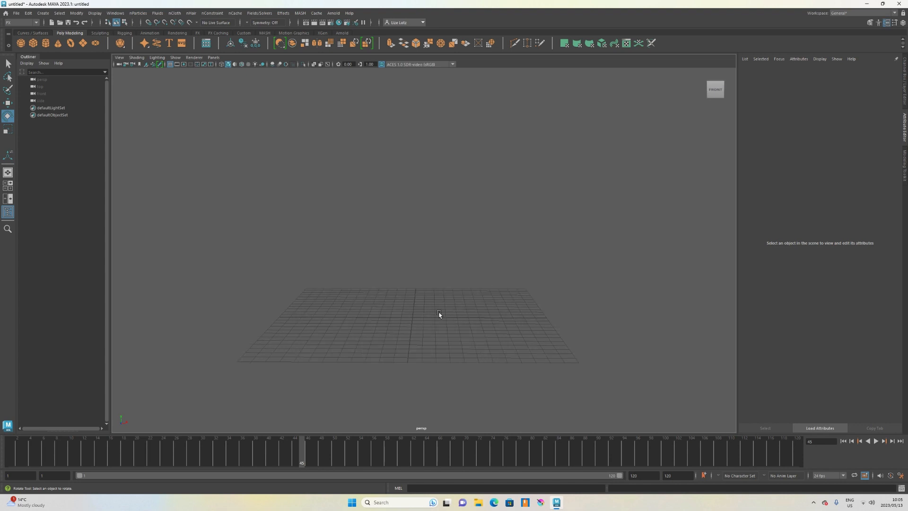
scroll(438, 315, up, 3)
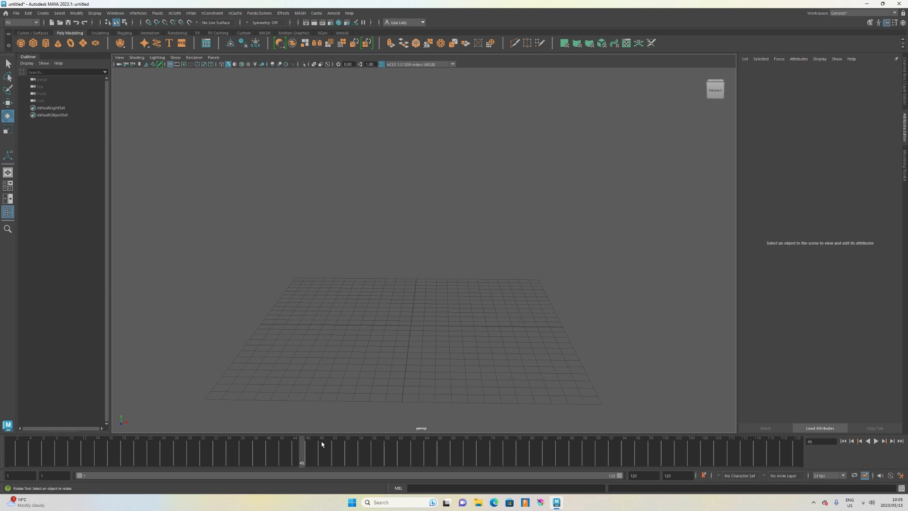
drag(302, 448, 10, 460)
alt+drag(429, 289, 426, 283)
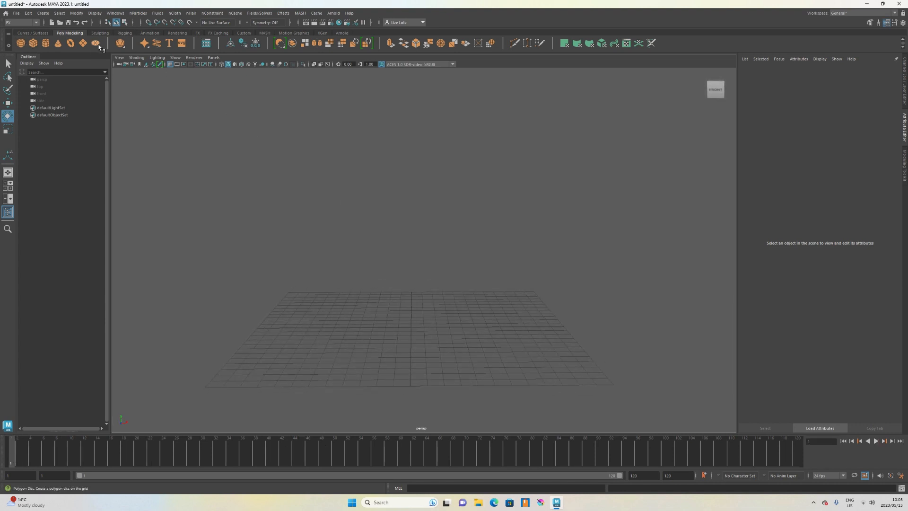
click(83, 43)
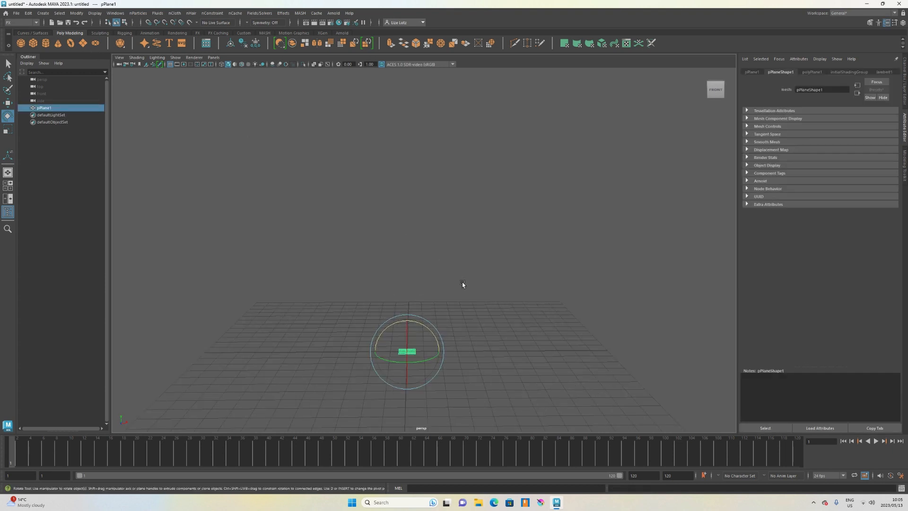
key(r)
drag(431, 354, 593, 379)
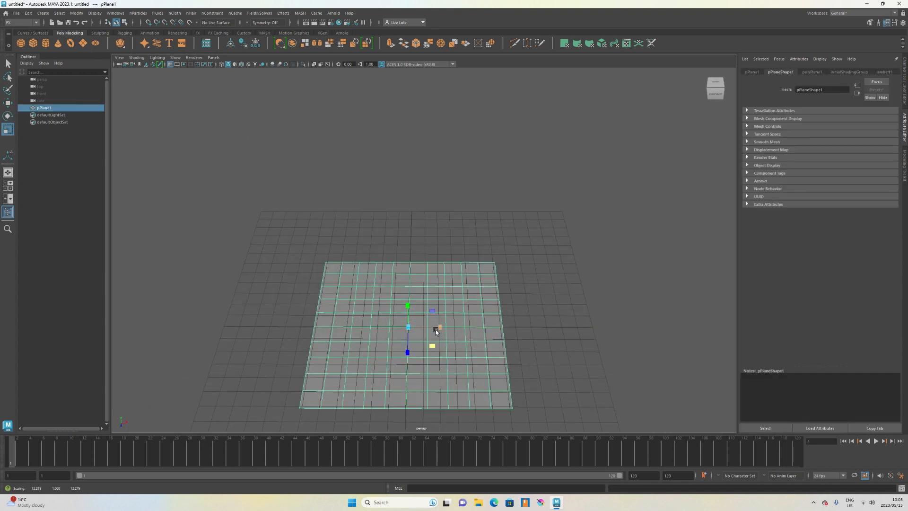
Rotate the plane 90 degrees around X so it stands upright.
key(e)
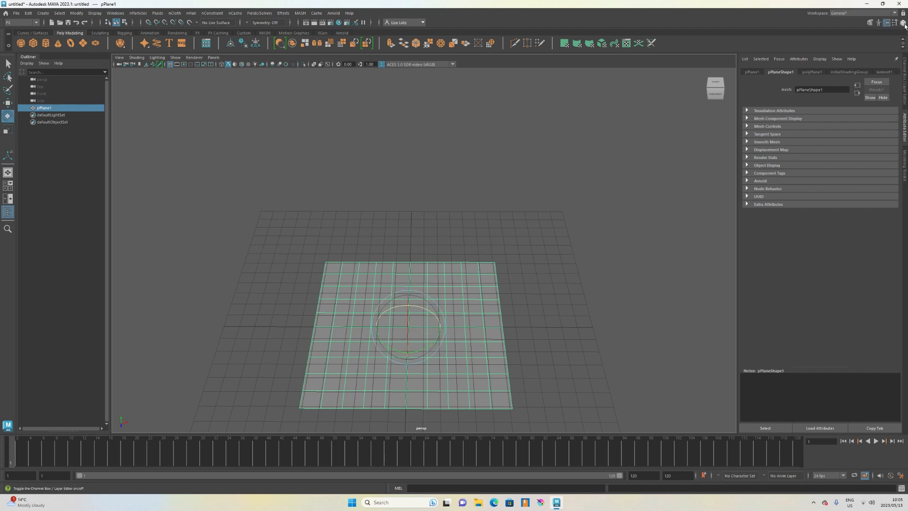
click(903, 23)
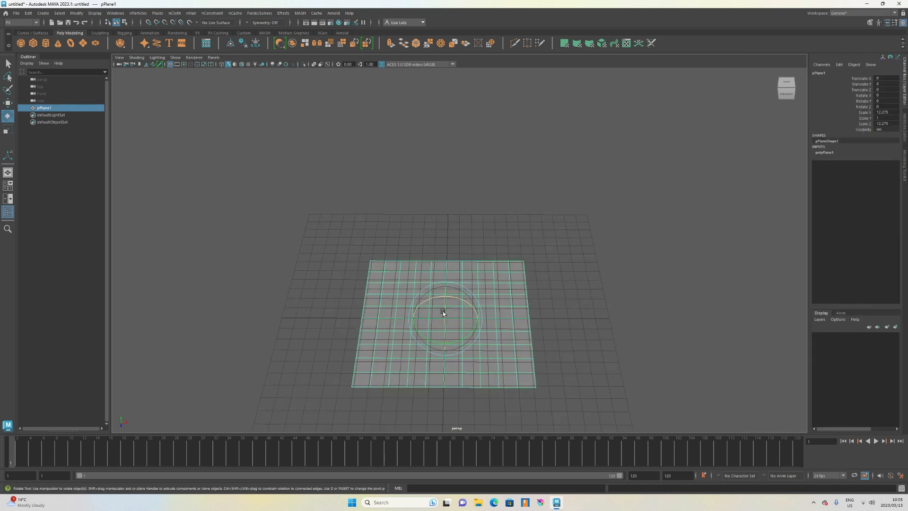
drag(442, 311, 443, 302)
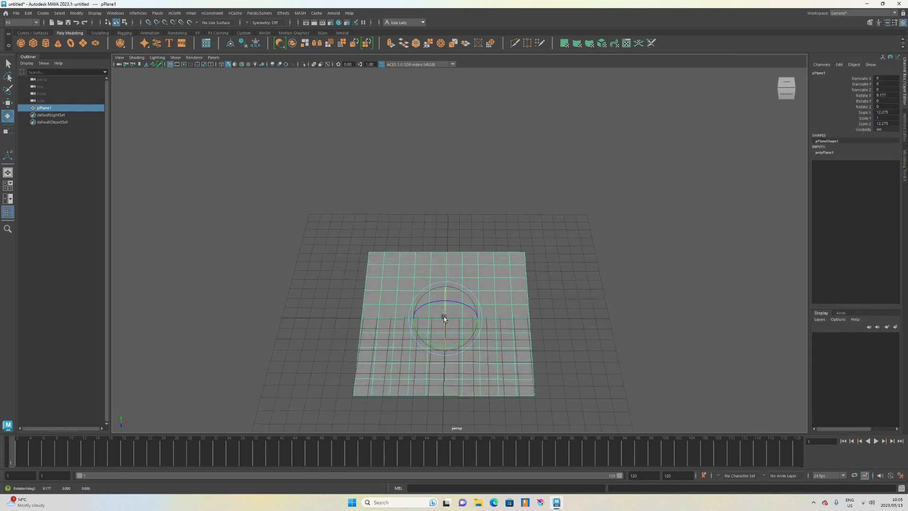
click(884, 95)
text(90)
key(Return)
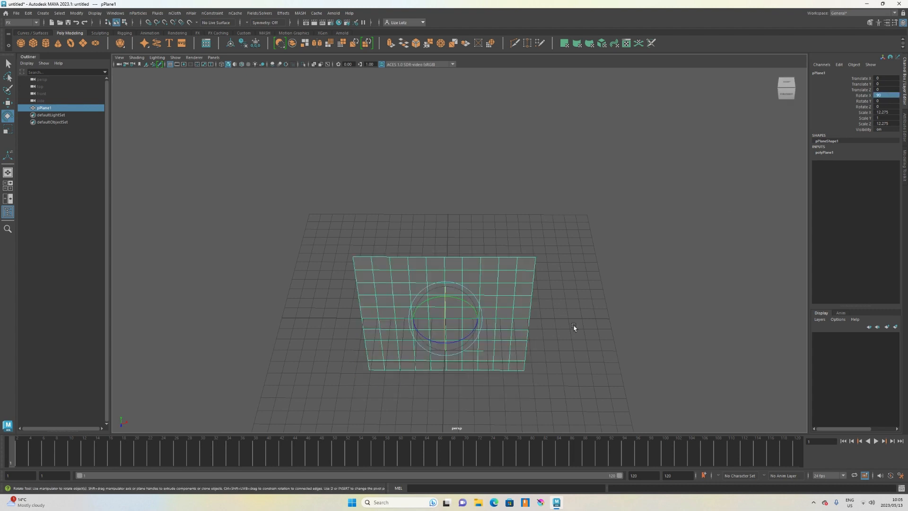
Enable two-sided lighting in the viewport.
alt+drag(573, 326, 439, 306)
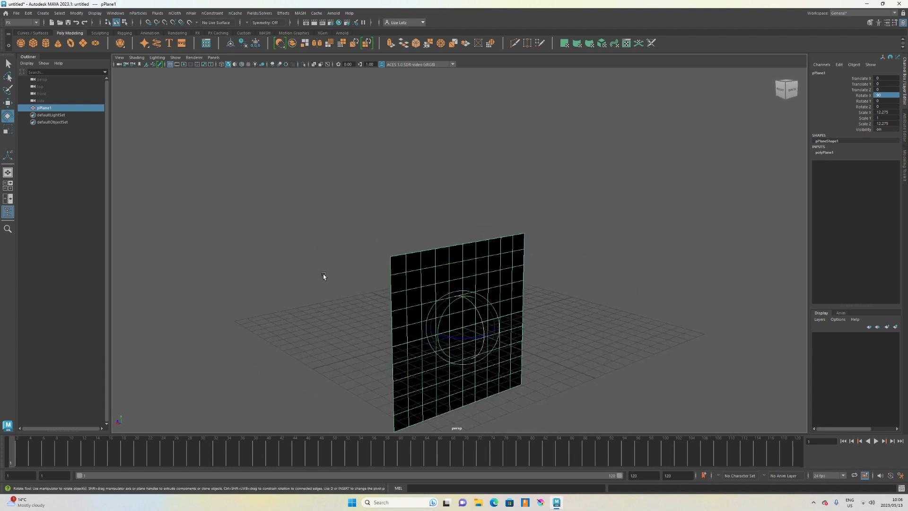
click(324, 276)
alt+drag(515, 357, 452, 310)
click(452, 310)
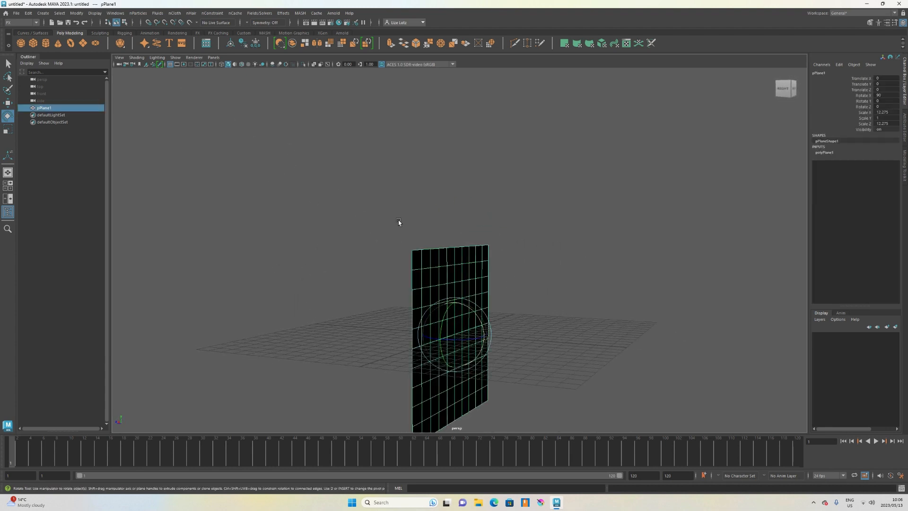
click(158, 58)
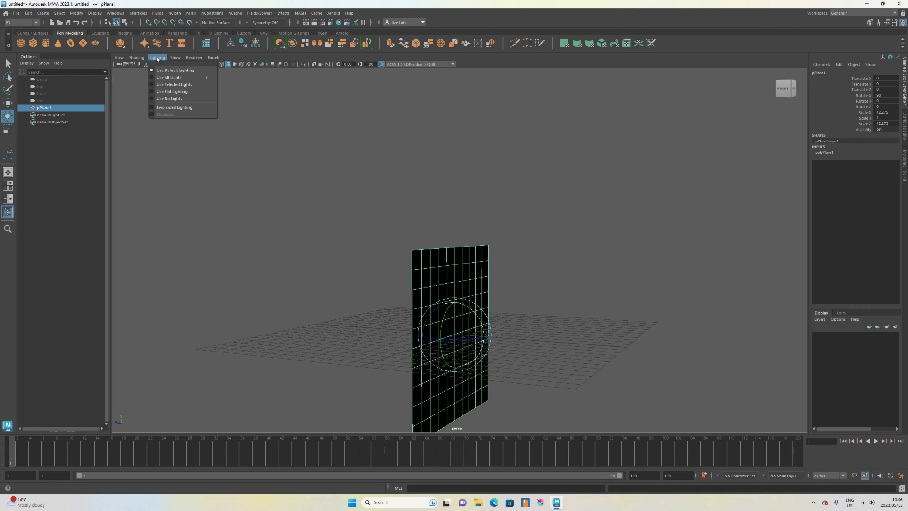
click(153, 108)
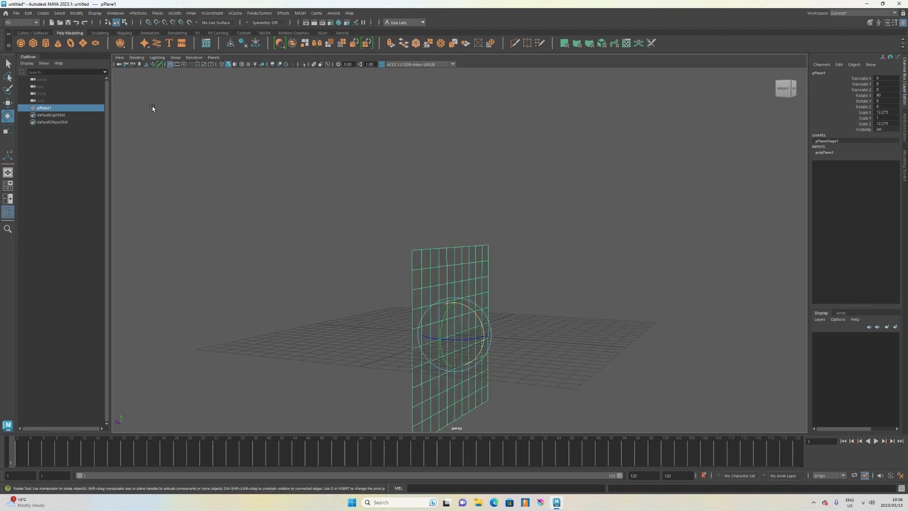
Raise the upright plane to about 8.66 in Y.
click(358, 238)
alt+drag(387, 280, 488, 279)
scroll(488, 279, down, 3)
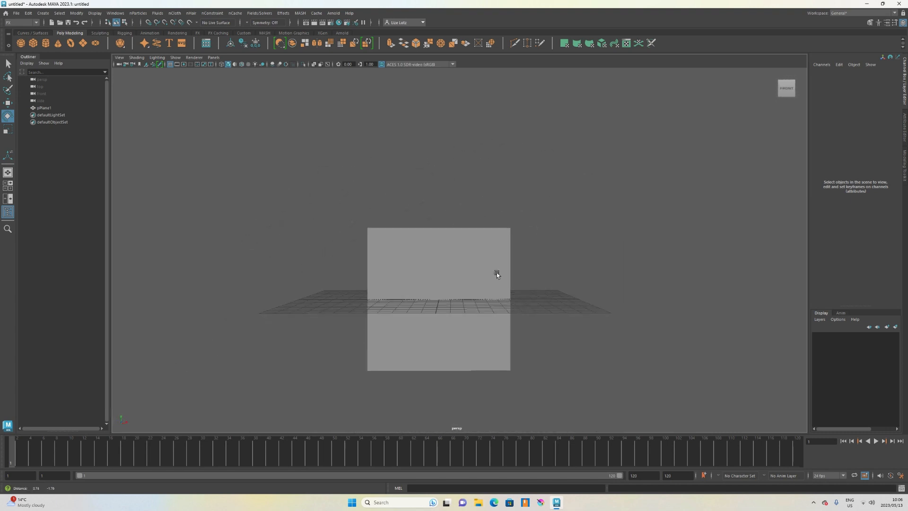
alt+middle_drag(496, 272, 492, 290)
click(493, 290)
key(w)
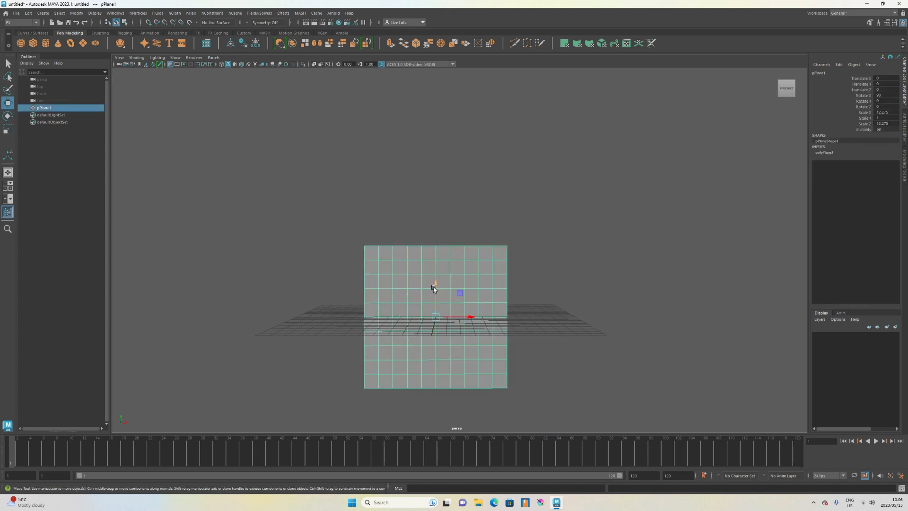
drag(434, 287, 438, 195)
scroll(546, 232, up, 3)
alt+middle_drag(546, 232, 566, 262)
drag(455, 204, 450, 198)
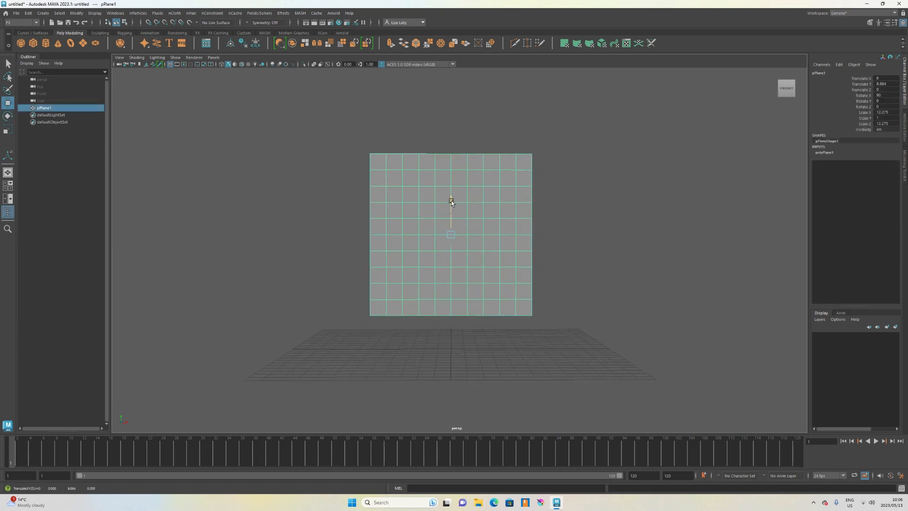
Set the plane's subdivisions width and height to 50 each.
click(827, 153)
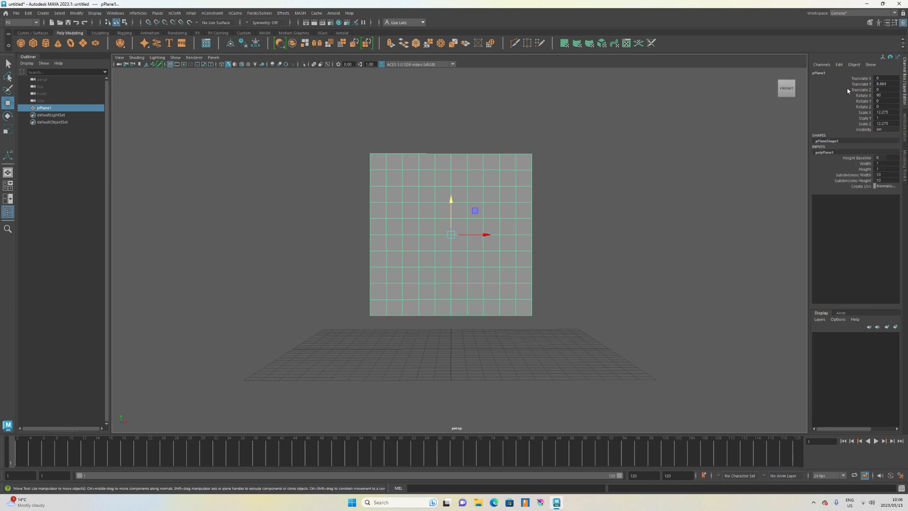
click(850, 176)
middle_drag(577, 220, 775, 247)
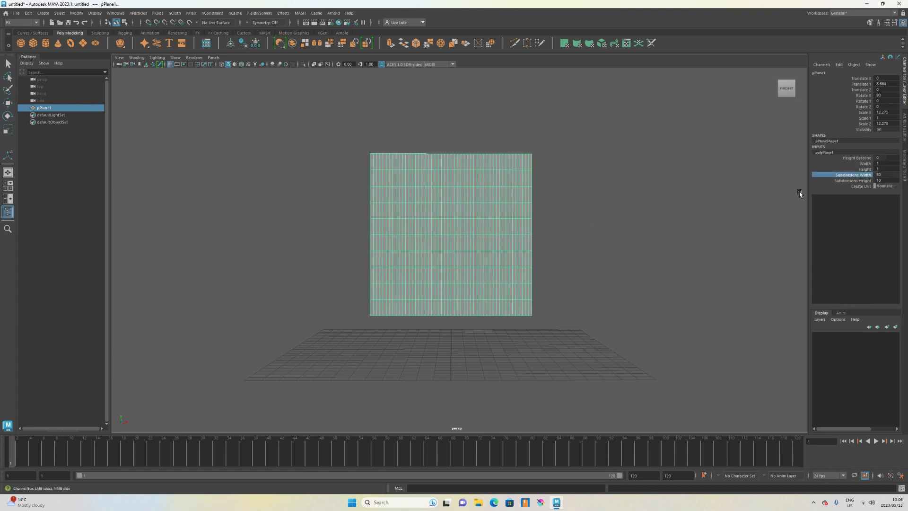
click(851, 181)
middle_drag(630, 239, 873, 278)
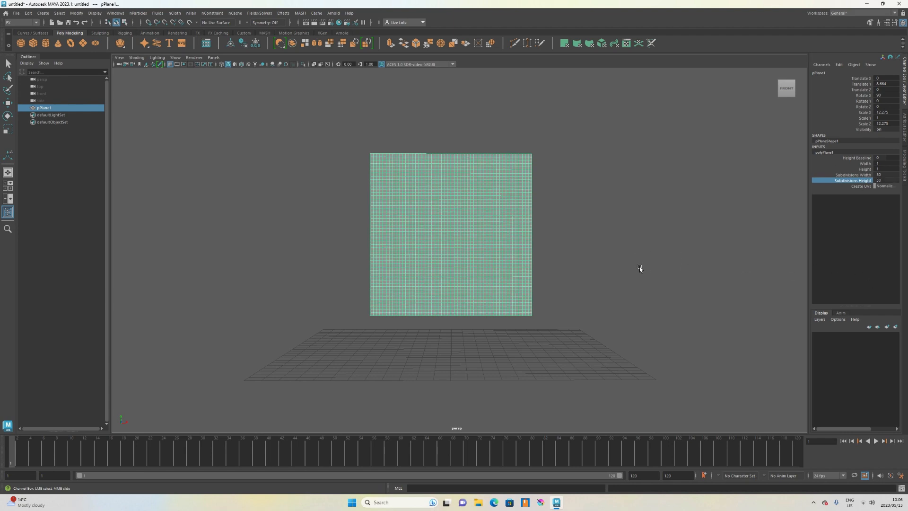
Convert the selected plane into an nCloth object.
mouse_move(639, 267)
alt+mouse_down()
mouse_move(608, 288)
mouse_move(638, 282)
mouse_move(633, 263)
alt+mouse_up()
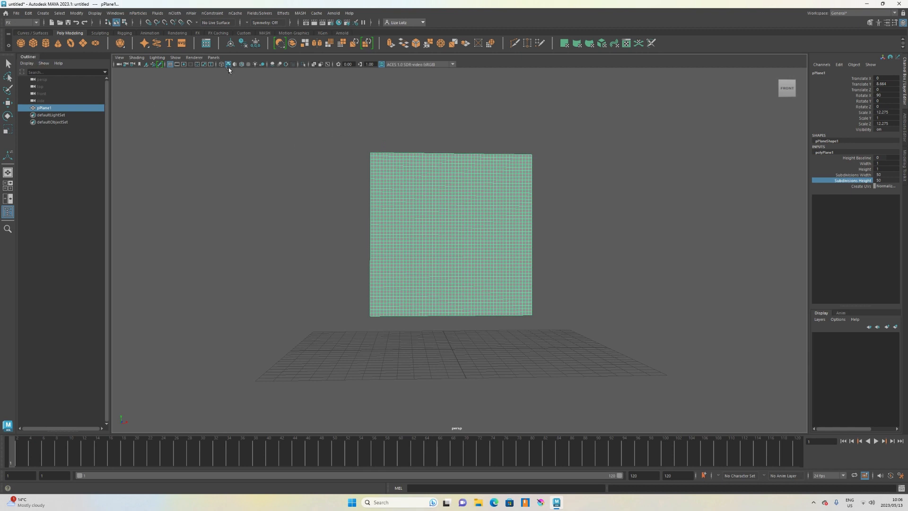
click(491, 238)
key(w)
click(171, 14)
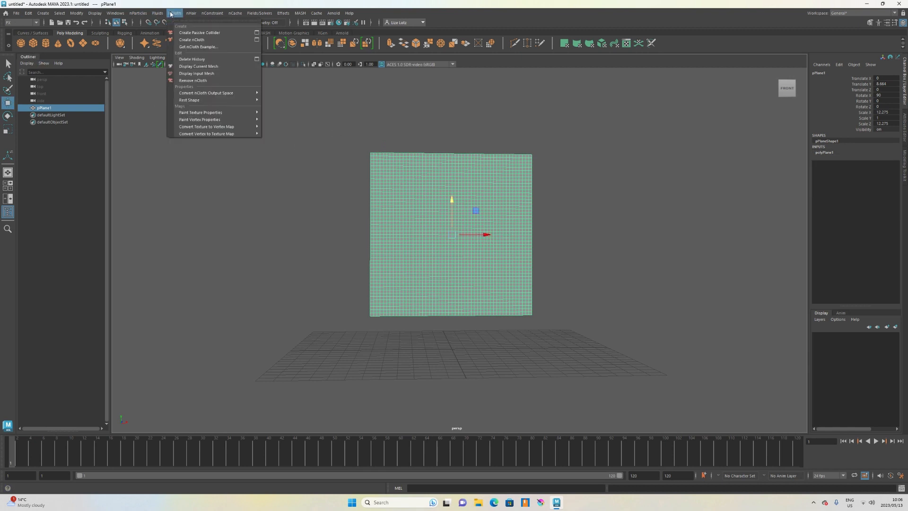
click(191, 40)
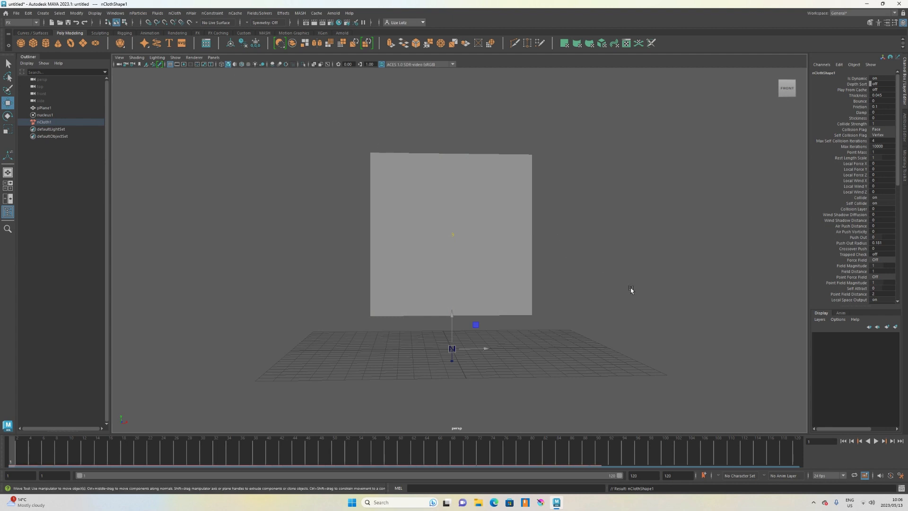
Play the simulation to preview the cloth, then rewind to frame 1.
click(876, 441)
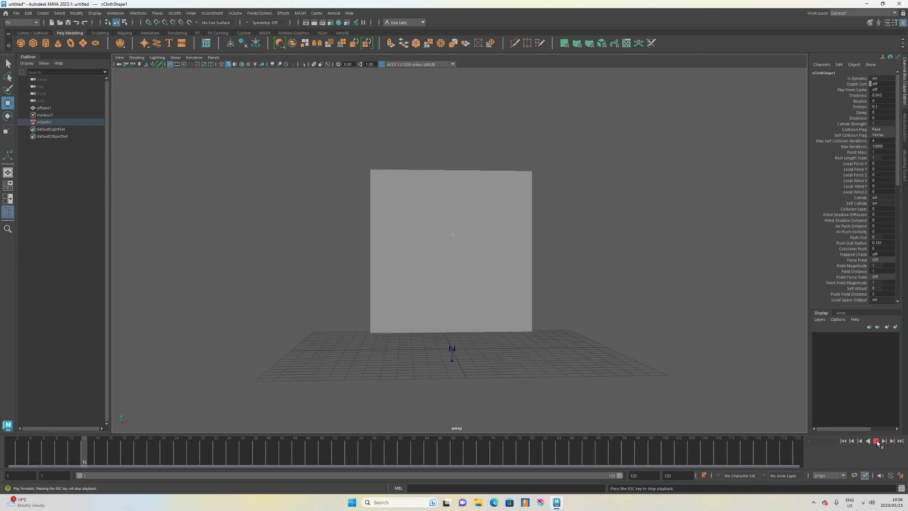
click(876, 441)
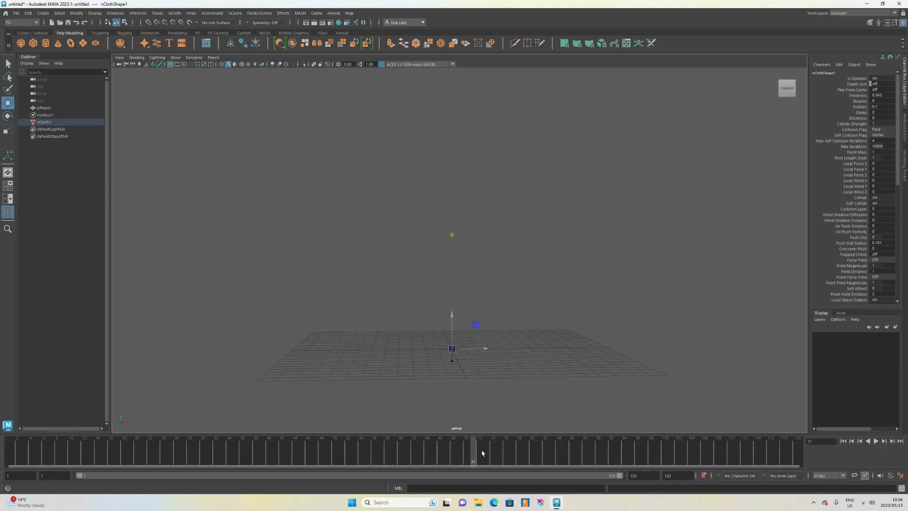
drag(472, 456, 10, 456)
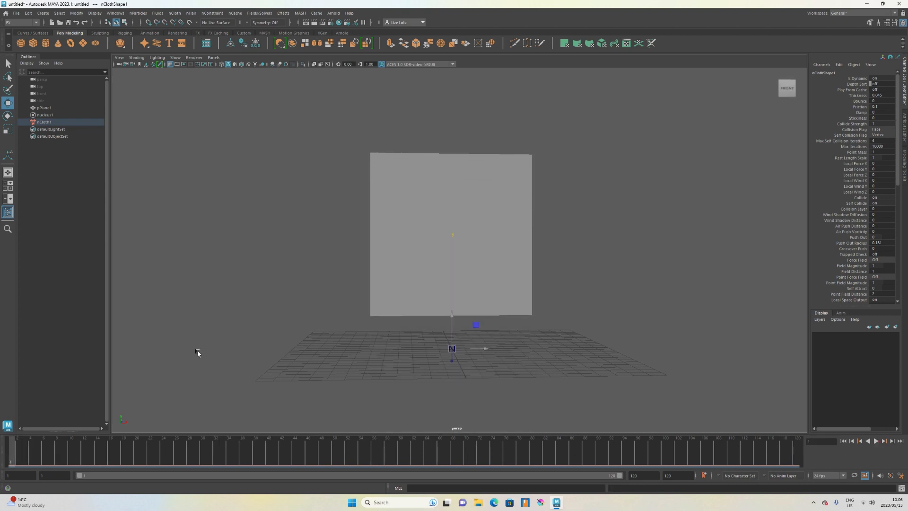
scroll(551, 256, up, 2)
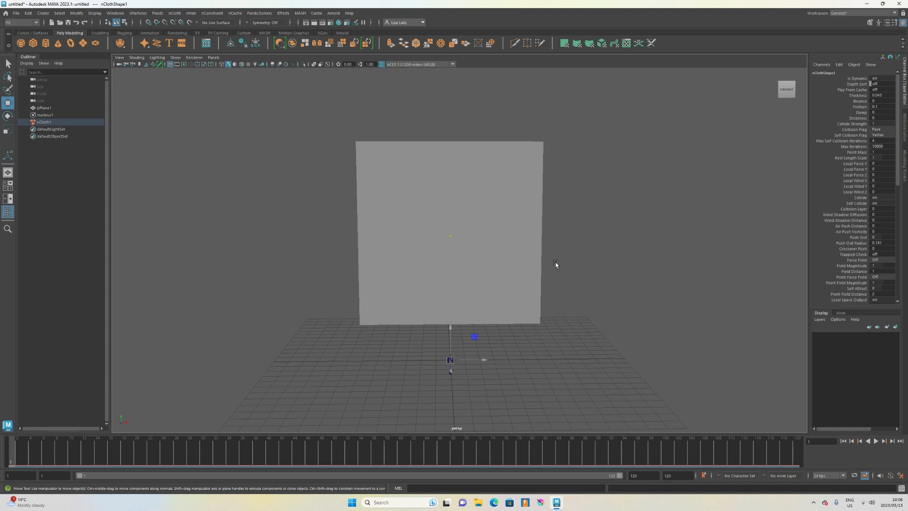
mouse_move(556, 263)
alt+mouse_down()
mouse_move(519, 269)
mouse_move(557, 263)
alt+mouse_up()
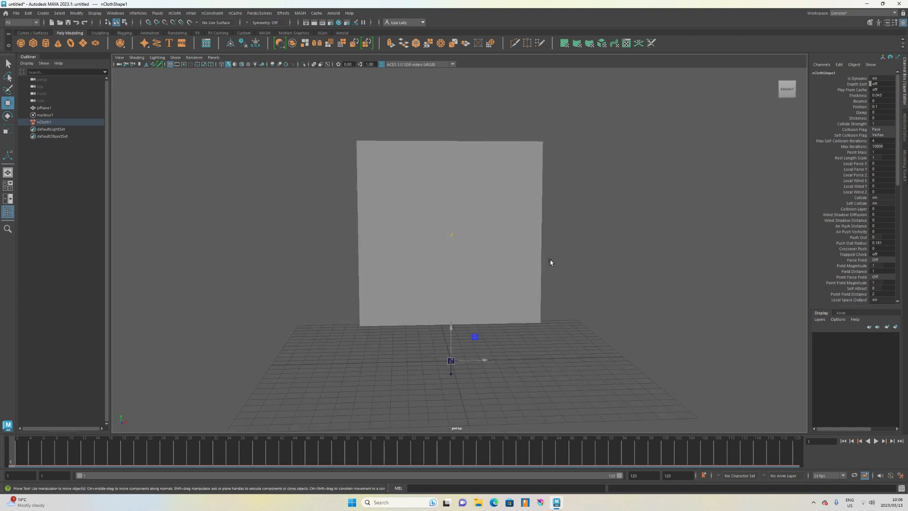
scroll(541, 270, down, 2)
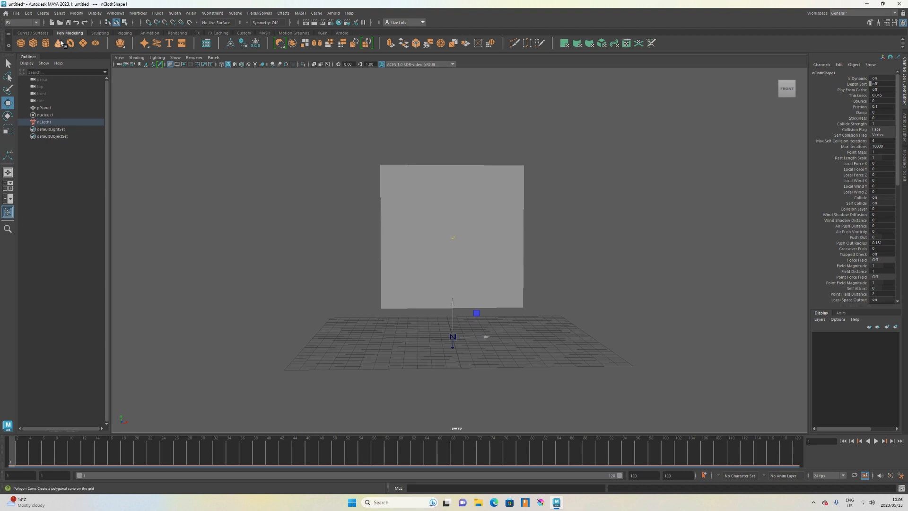
Create a polygon cylinder and move it above the plane to about 16.45 in Y.
click(46, 43)
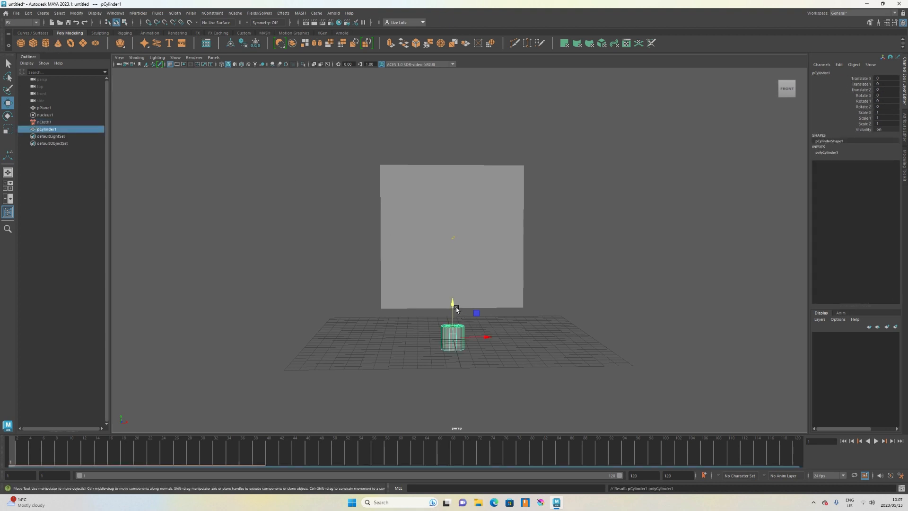
drag(456, 309, 410, 113)
scroll(491, 156, up, 2)
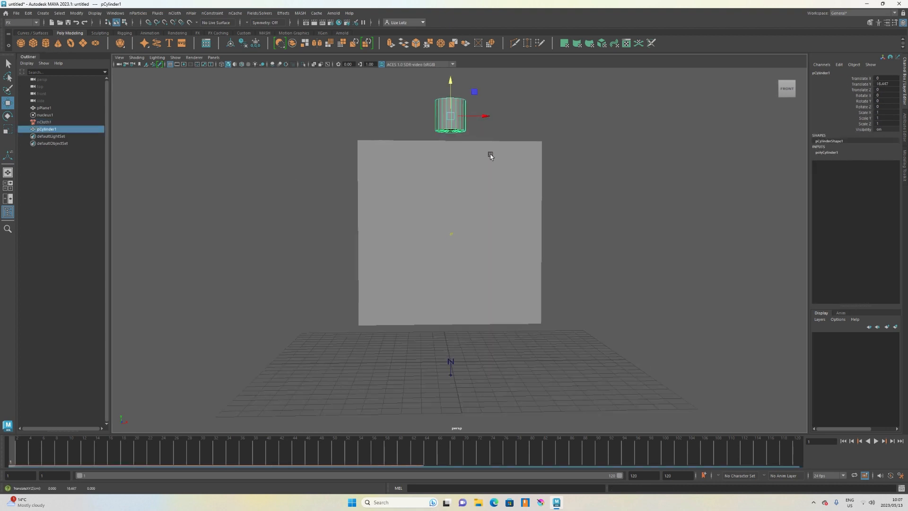
key(f)
scroll(490, 153, down, 3)
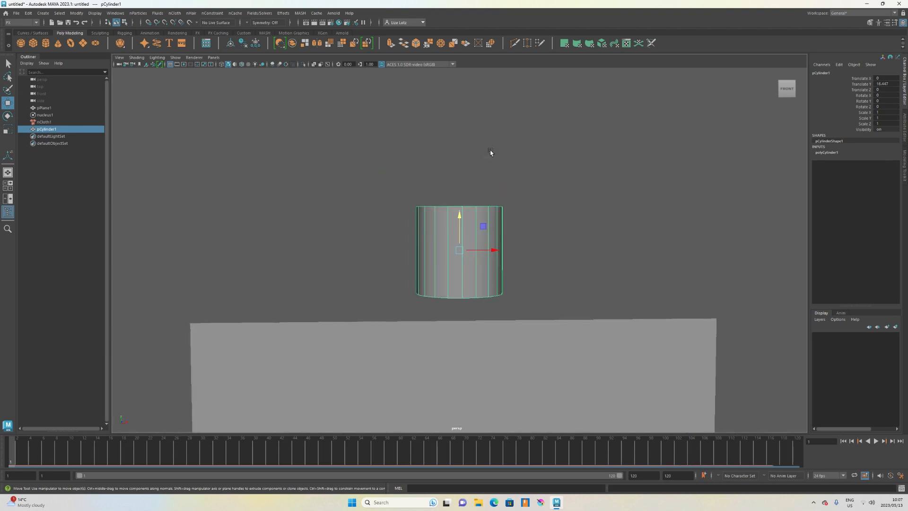
Rotate the cylinder 90 degrees around Z so it lies horizontally.
key(e)
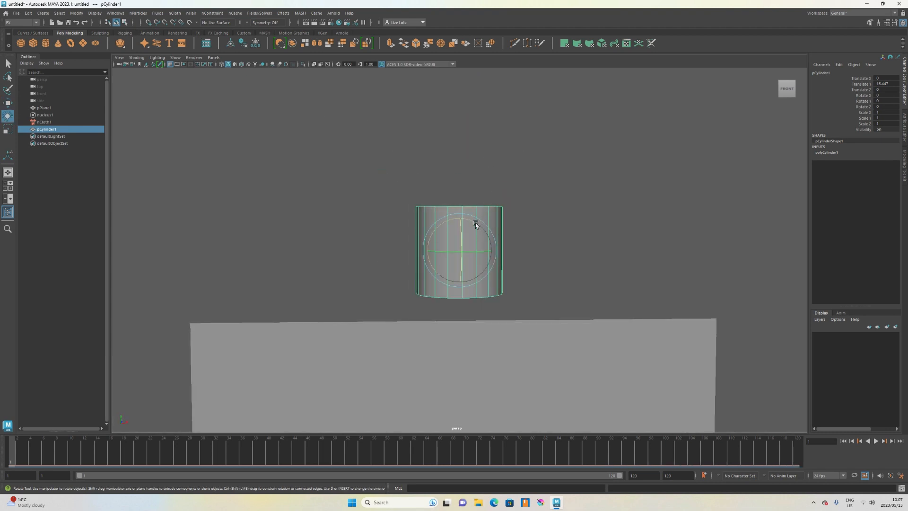
drag(476, 223, 474, 226)
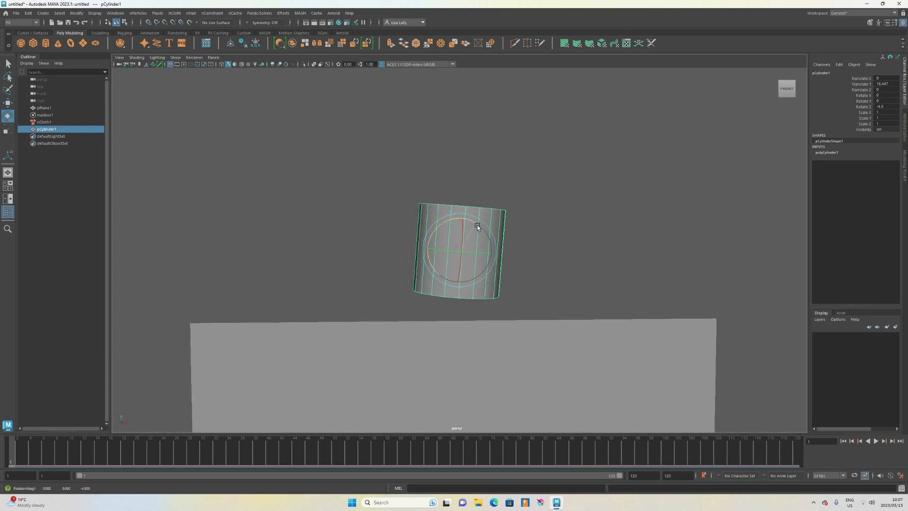
click(893, 107)
text(90)
key(Return)
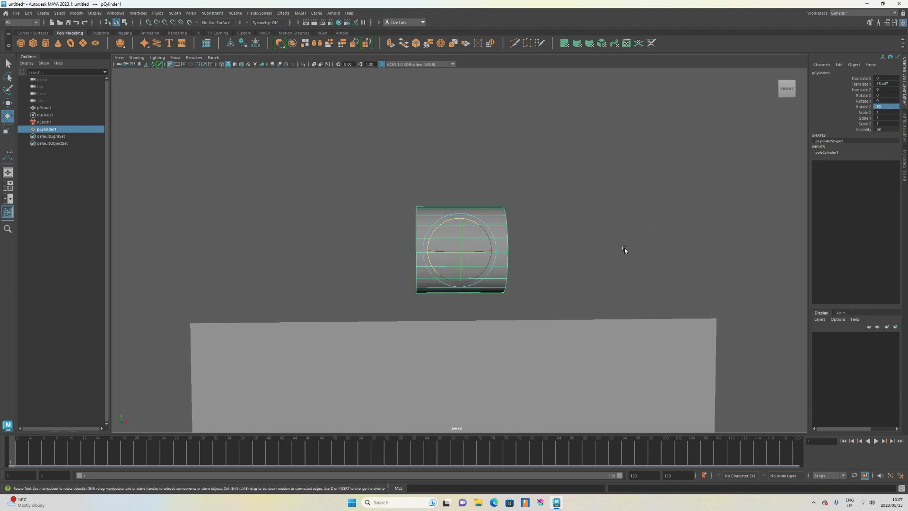
Scale the cylinder into a thin rod, about 0.18 in X and Z and 8.9 in Y.
key(r)
alt+drag(564, 271, 506, 303)
drag(446, 235, 330, 119)
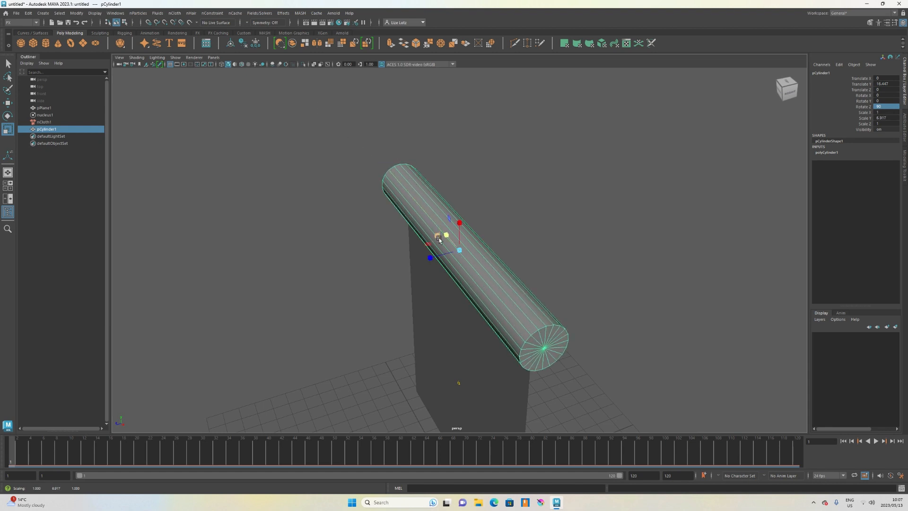
drag(439, 239, 452, 244)
alt+drag(478, 358, 534, 344)
key(w)
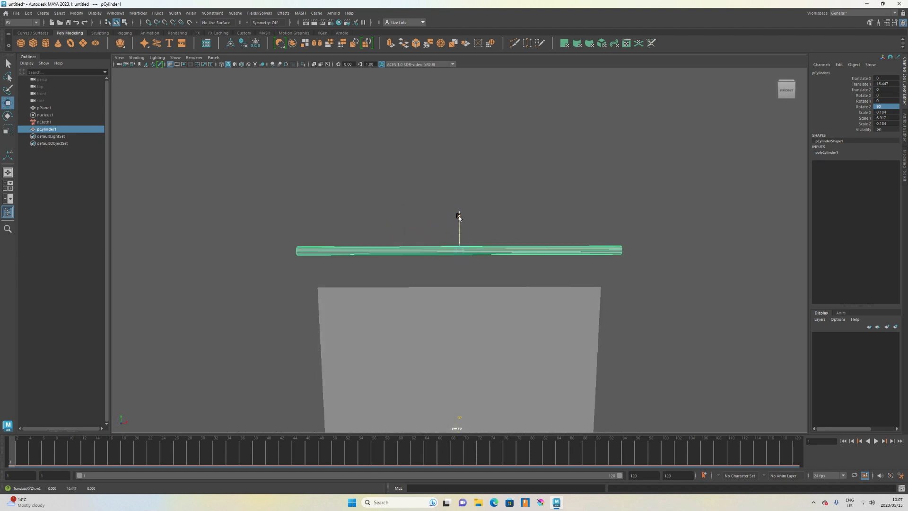
Lower the rod to about 15.09 in Y, just above the plane's top edge.
drag(458, 216, 462, 248)
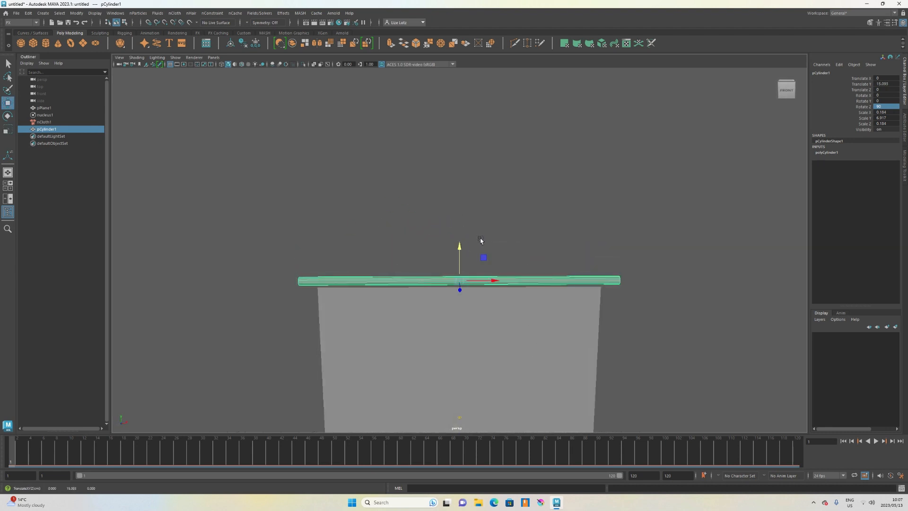
click(535, 254)
alt+drag(534, 254, 532, 325)
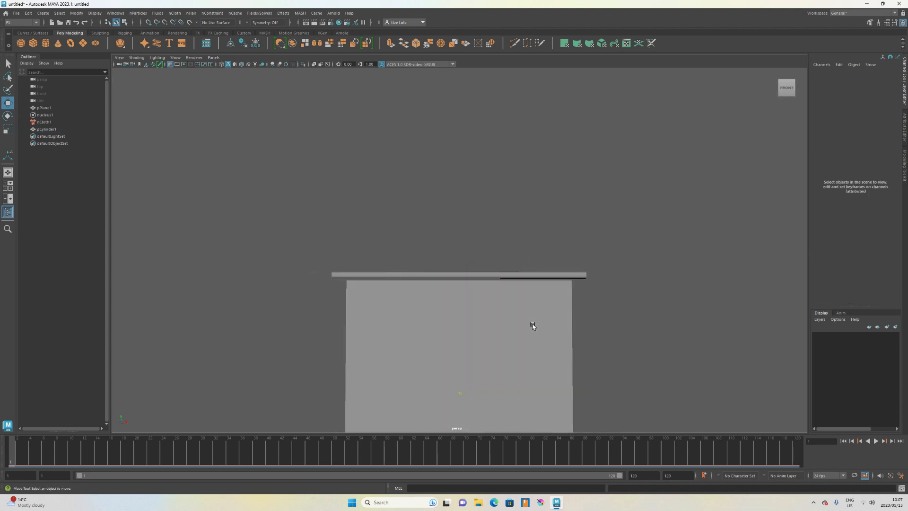
alt+right_drag(532, 325, 534, 214)
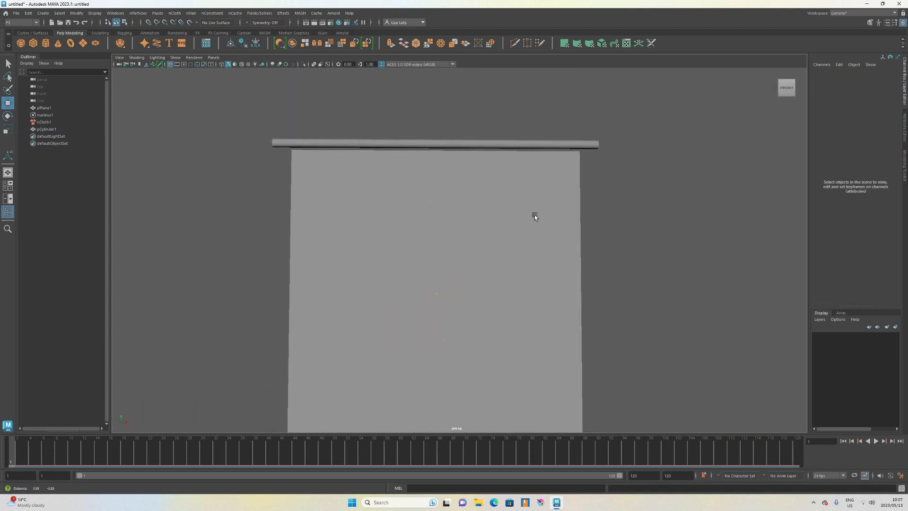
alt+middle_drag(534, 215, 480, 247)
Switch to the front view and select the plane's top row of vertices.
click(495, 196)
scroll(474, 234, up, 4)
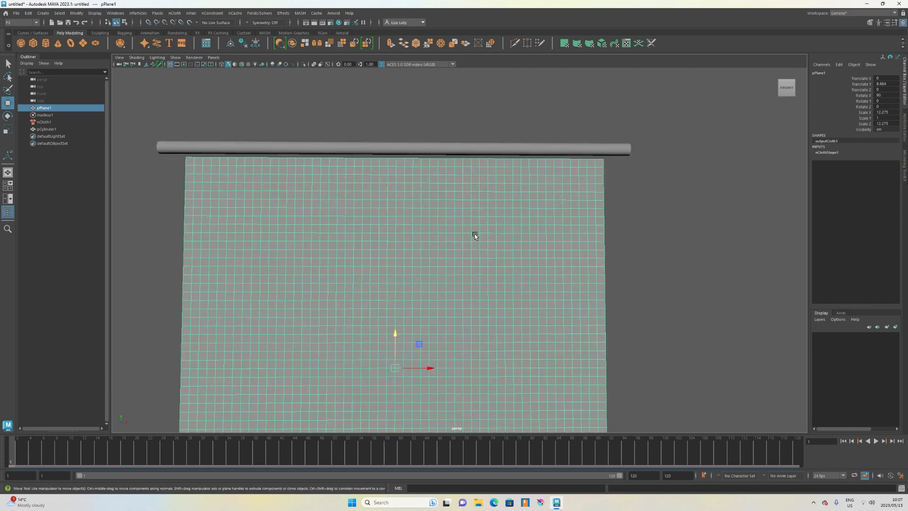
alt+middle_drag(438, 224, 483, 240)
key(space)
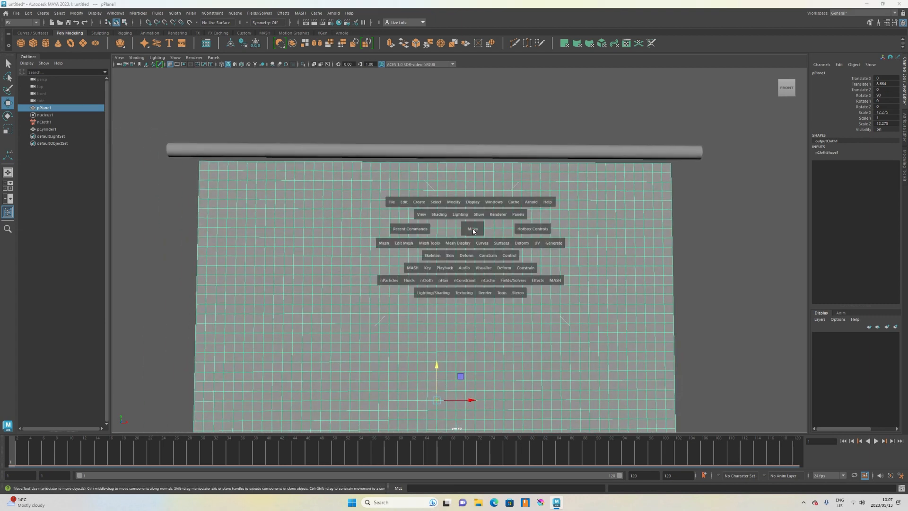
drag(473, 236, 474, 239)
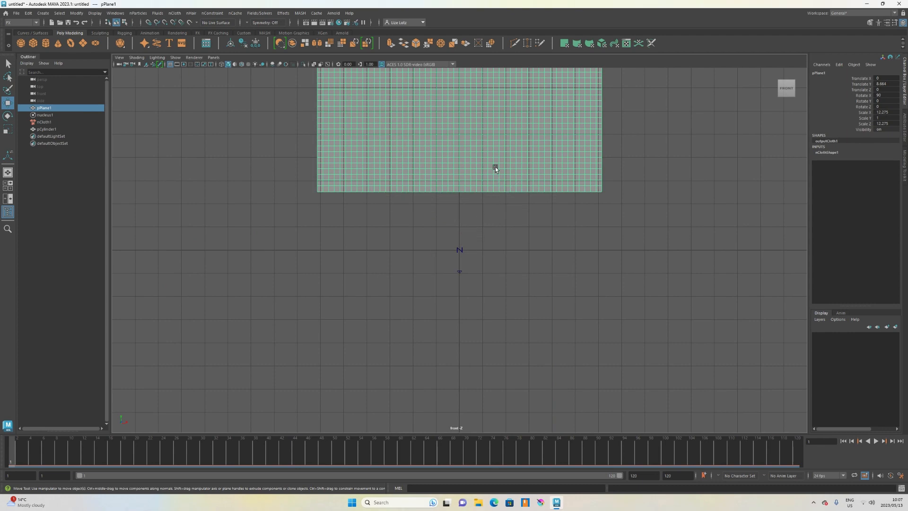
alt+middle_drag(495, 166, 469, 456)
scroll(493, 253, down, 1)
scroll(460, 274, up, 2)
scroll(458, 274, up, 2)
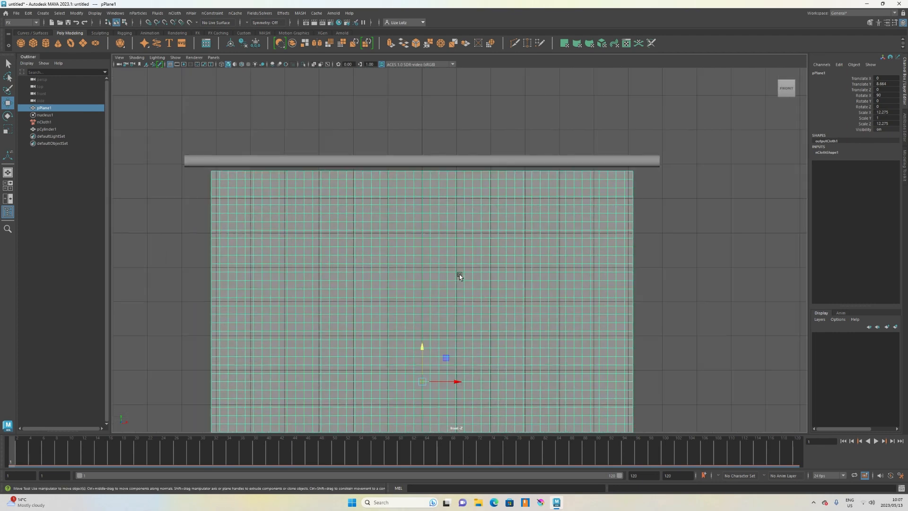
scroll(433, 277, up, 2)
scroll(444, 246, up, 2)
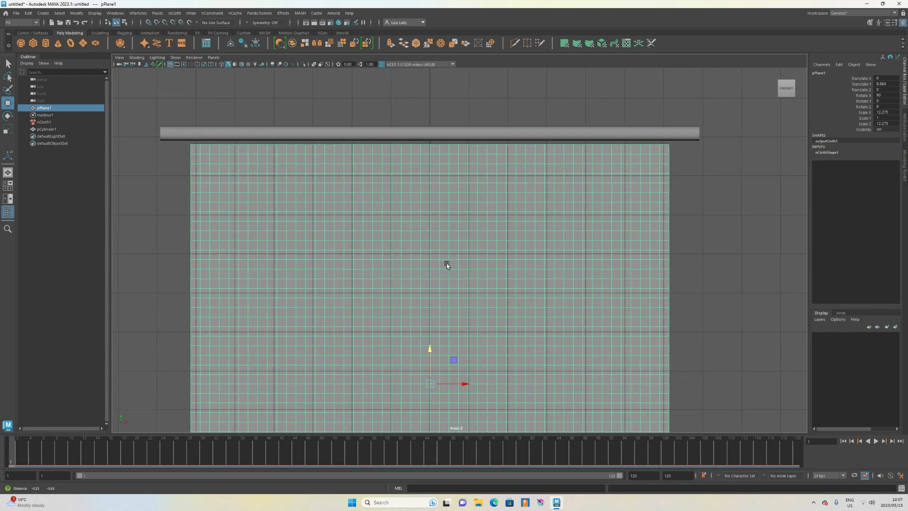
right_drag(308, 195, 262, 195)
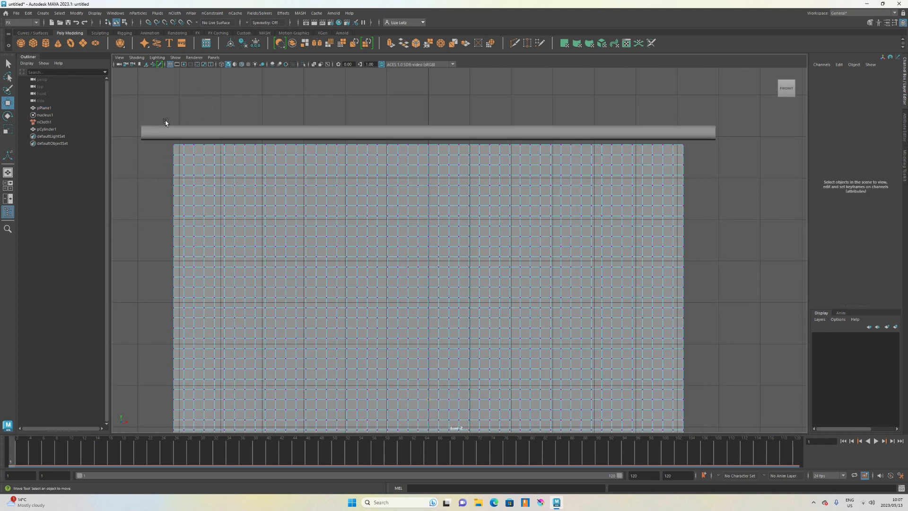
drag(159, 129, 694, 149)
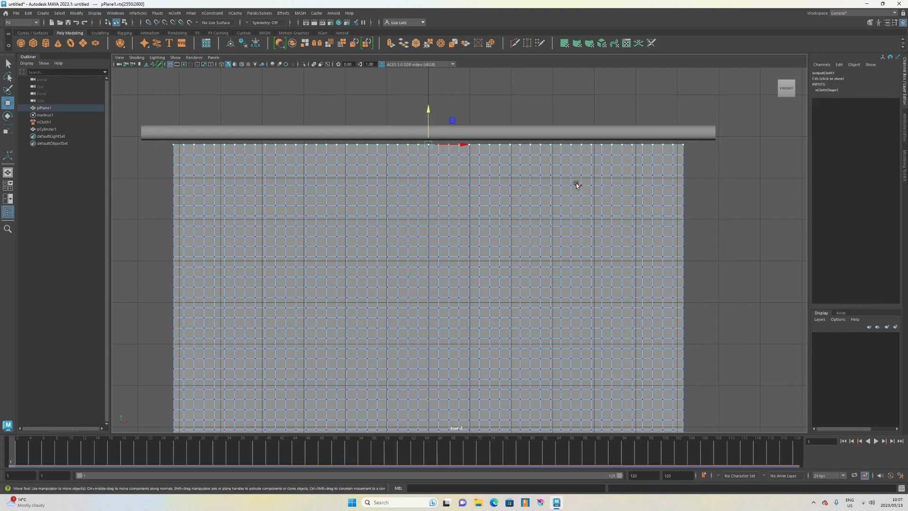
Add the rod to the vertex selection and attach the top vertices to it with a Point to Surface nConstraint.
shift+click(146, 131)
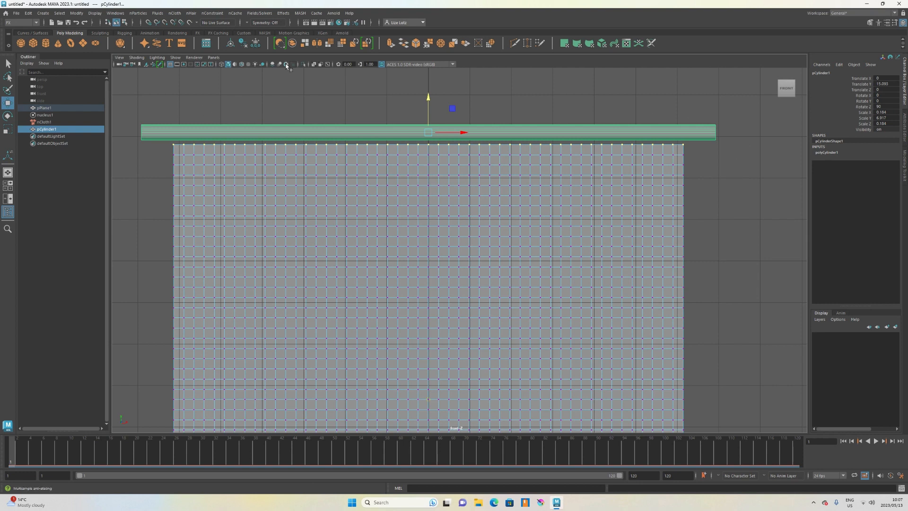
click(212, 13)
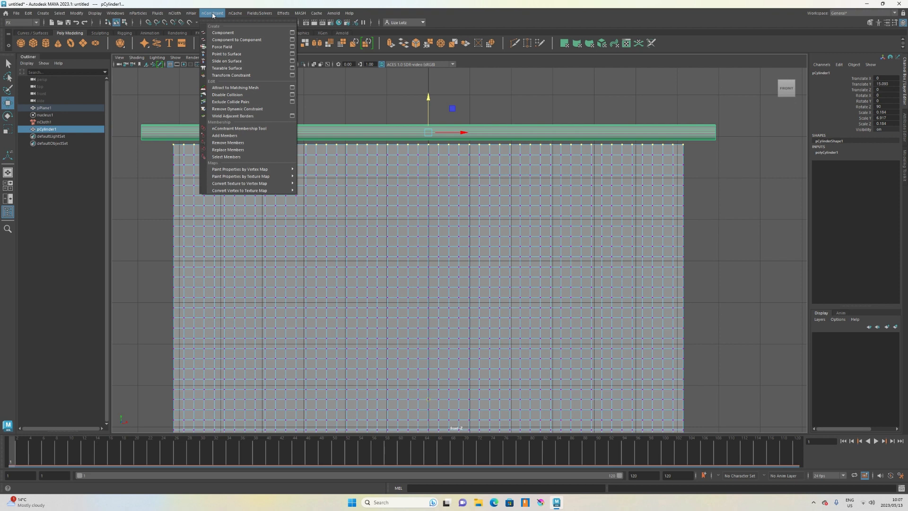
click(242, 54)
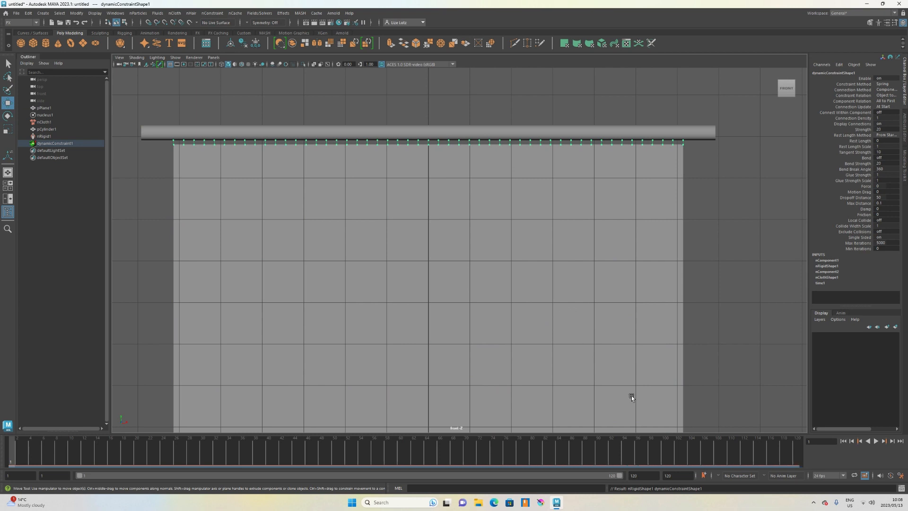
Turn off Cached Playback for the timeline.
right_click(29, 454)
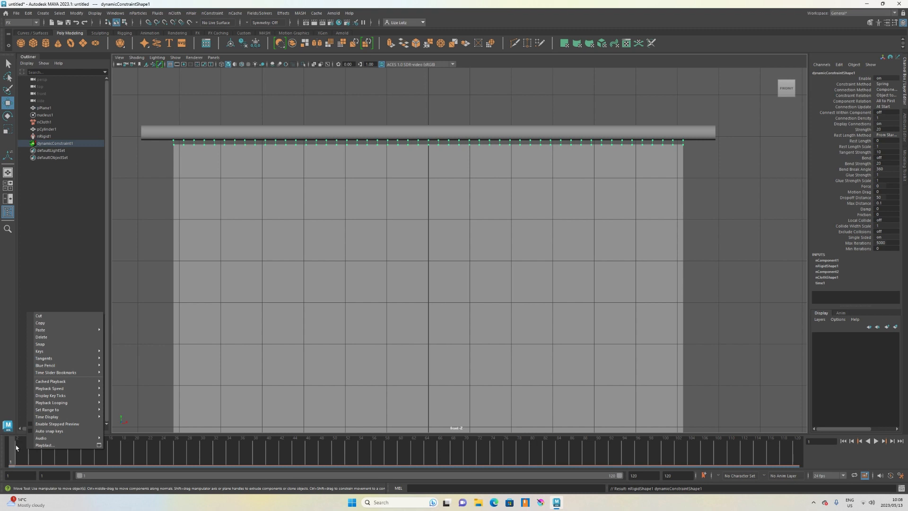
mouse_move(59, 381)
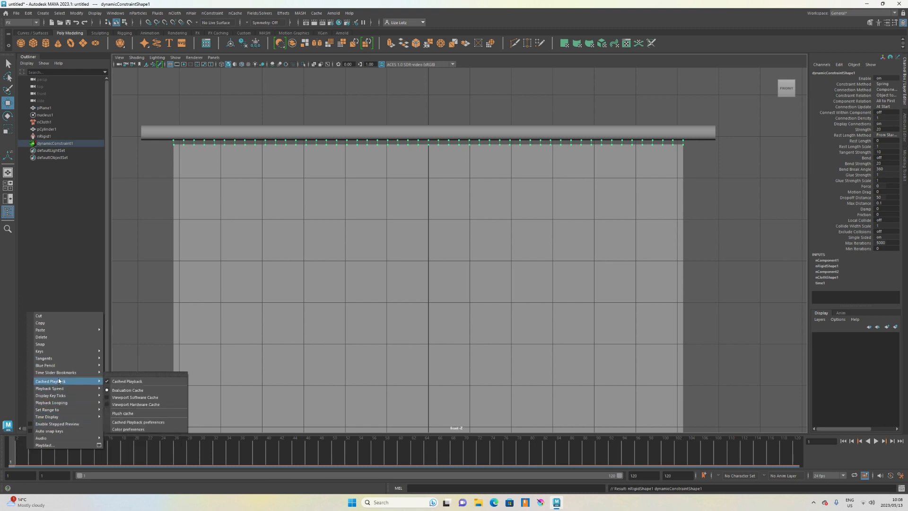
click(126, 381)
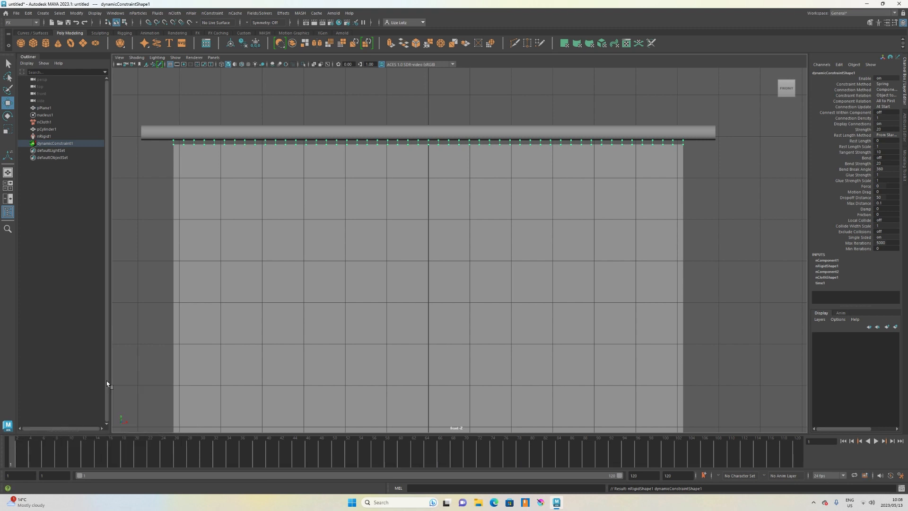
Play the cloth simulation and watch the hanging curtain in the front and perspective views, then stop playback.
scroll(511, 240, down, 5)
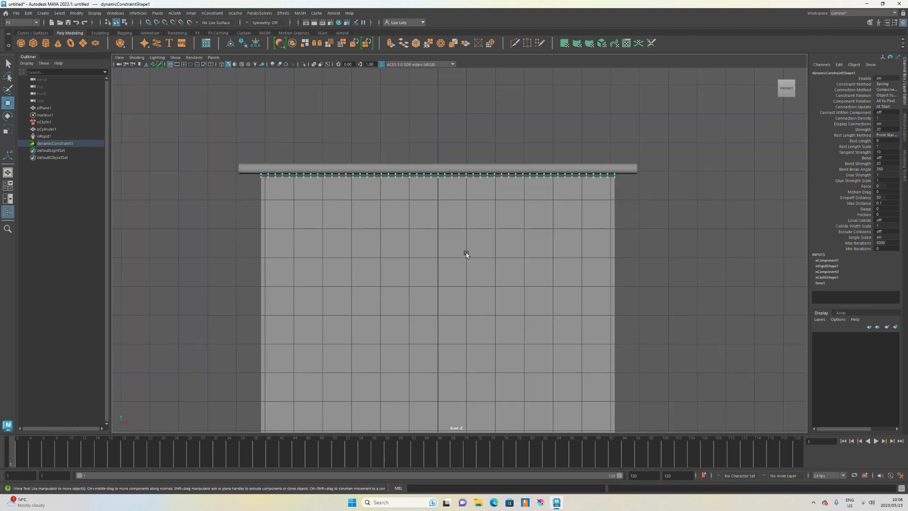
alt+middle_drag(475, 276, 437, 191)
scroll(455, 231, down, 1)
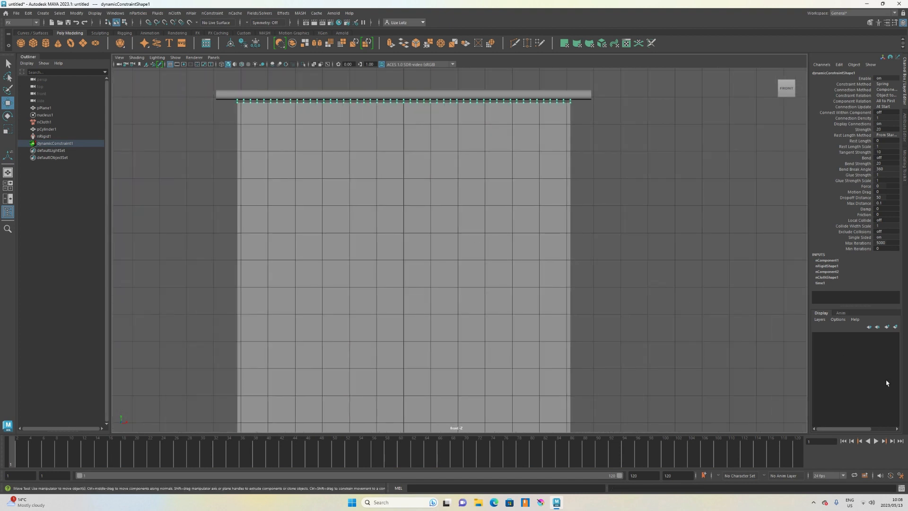
click(875, 441)
scroll(651, 249, down, 1)
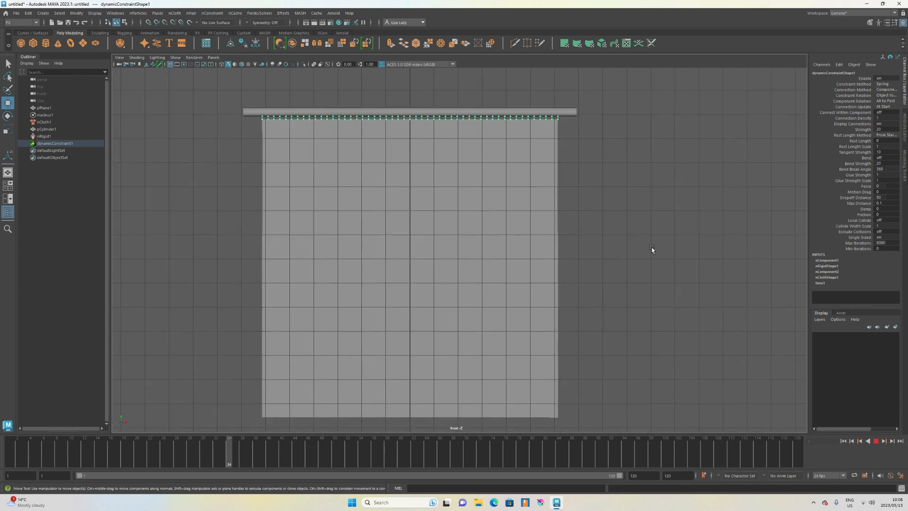
key(space)
right_click(591, 273)
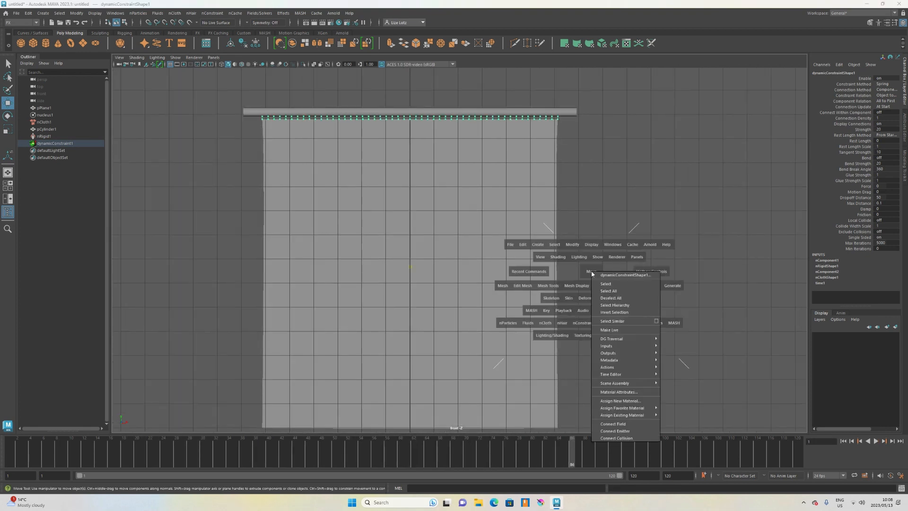
key(space)
drag(581, 278, 571, 294)
scroll(586, 278, down, 6)
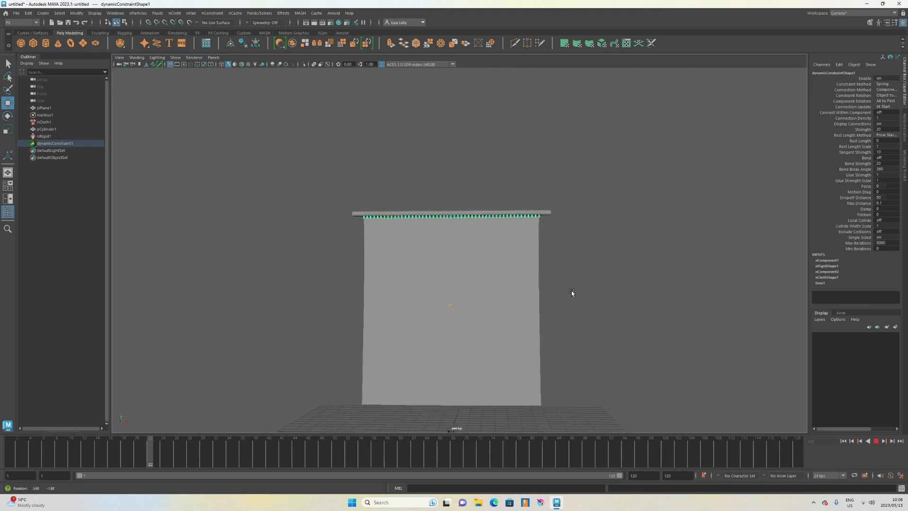
click(875, 441)
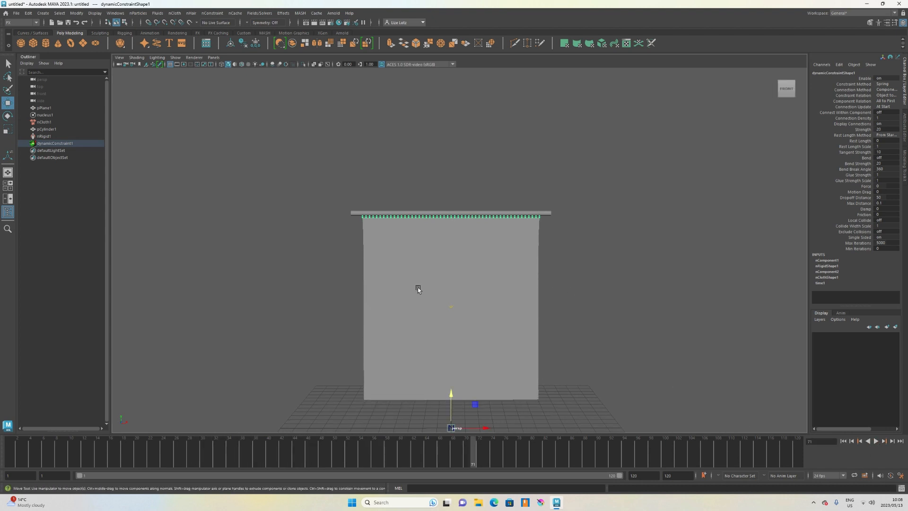
Return to the front view and set the playback range end time to 20000 frames.
key(space)
drag(418, 290, 418, 307)
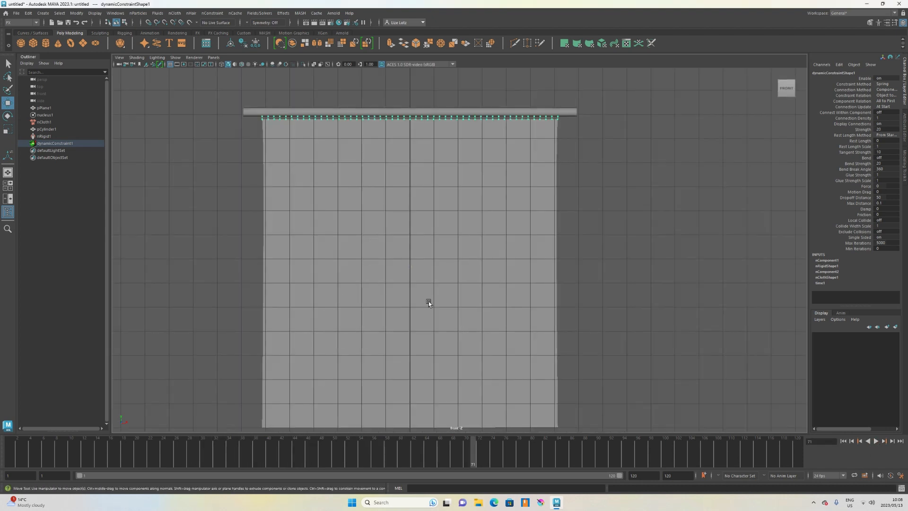
alt+middle_drag(464, 303, 479, 256)
alt+middle_drag(470, 293, 490, 294)
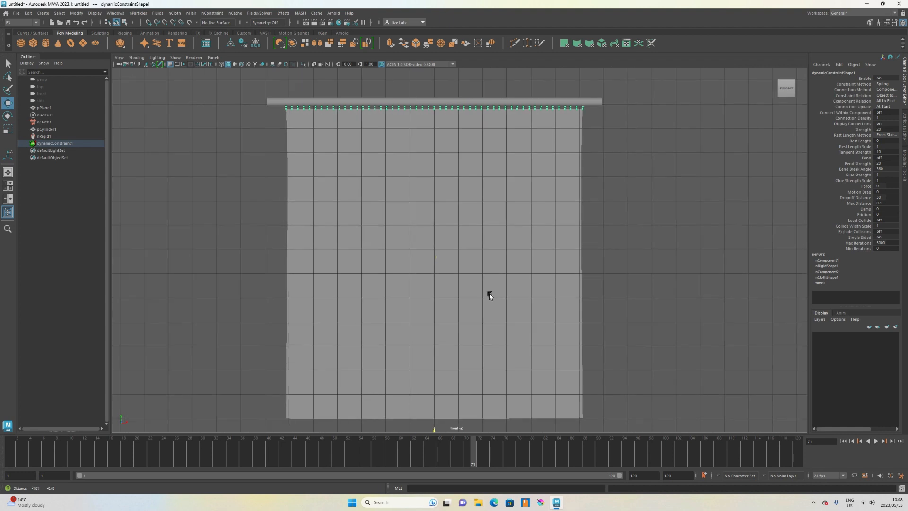
drag(471, 458, 6, 442)
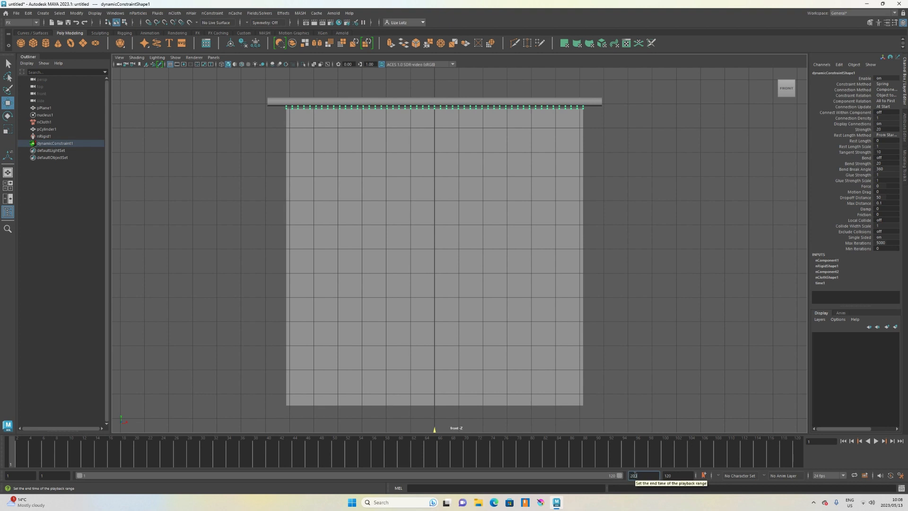
key(Return)
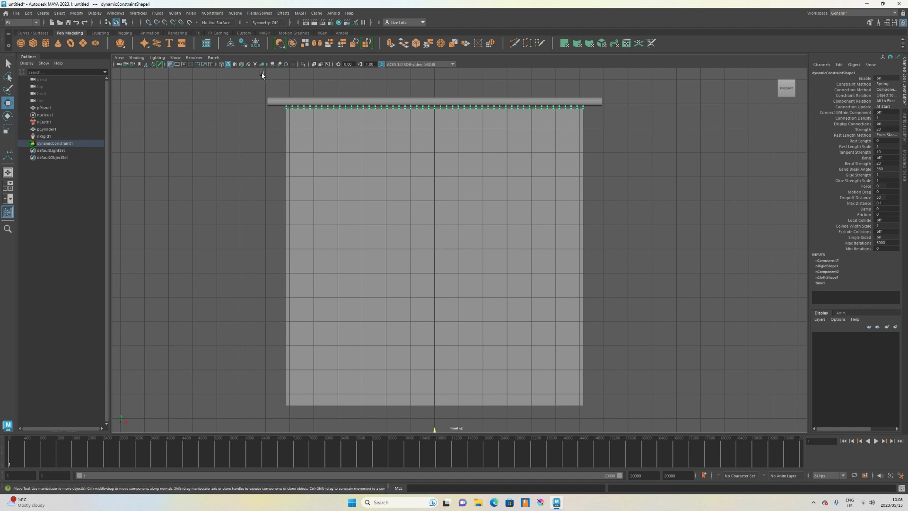
Start interactive playback of the nCloth simulation.
click(198, 34)
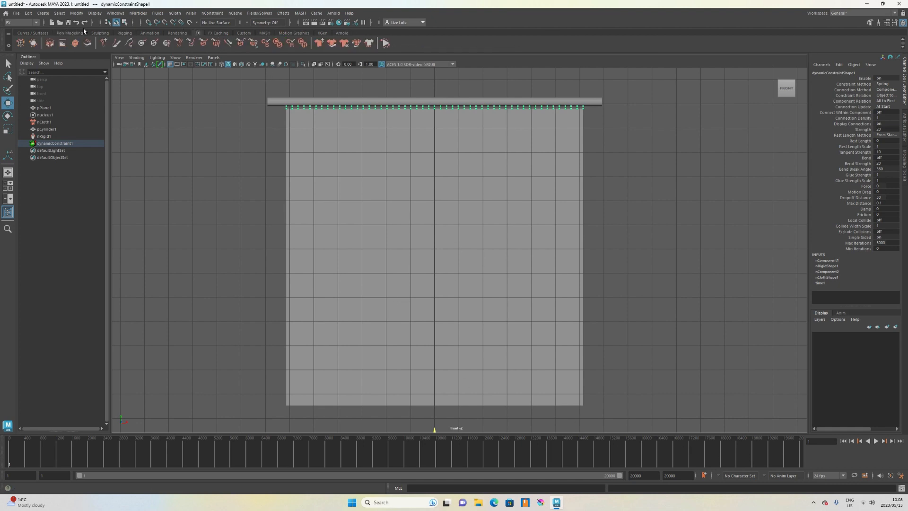
click(385, 42)
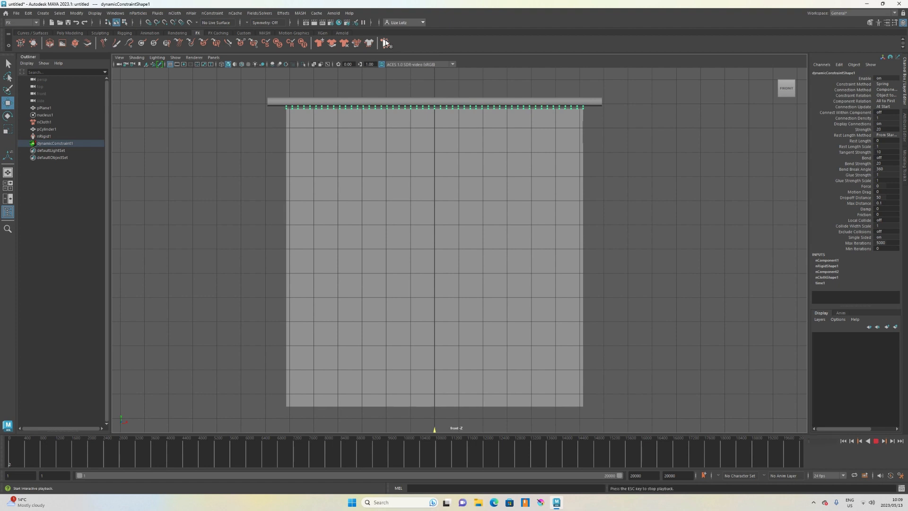
Select the rod and scale it down to about 3 in Y during playback so the curtain gathers.
click(271, 100)
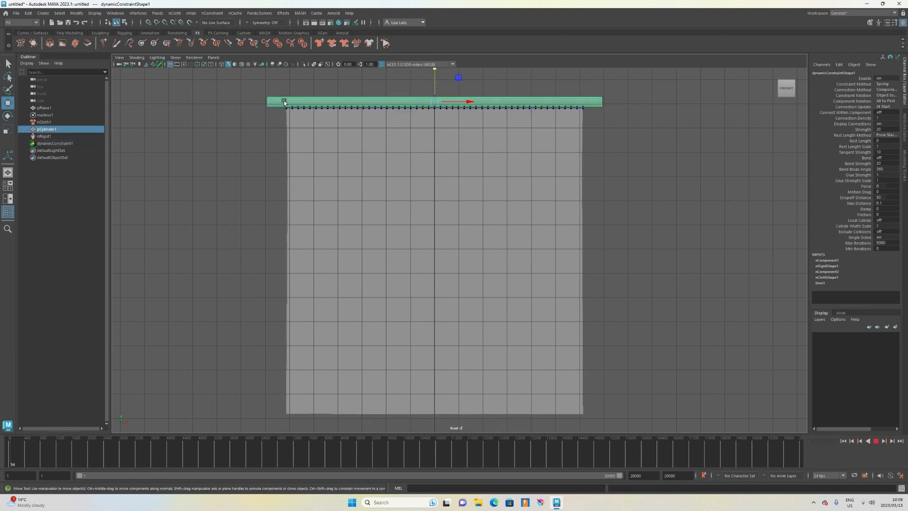
scroll(394, 226, down, 3)
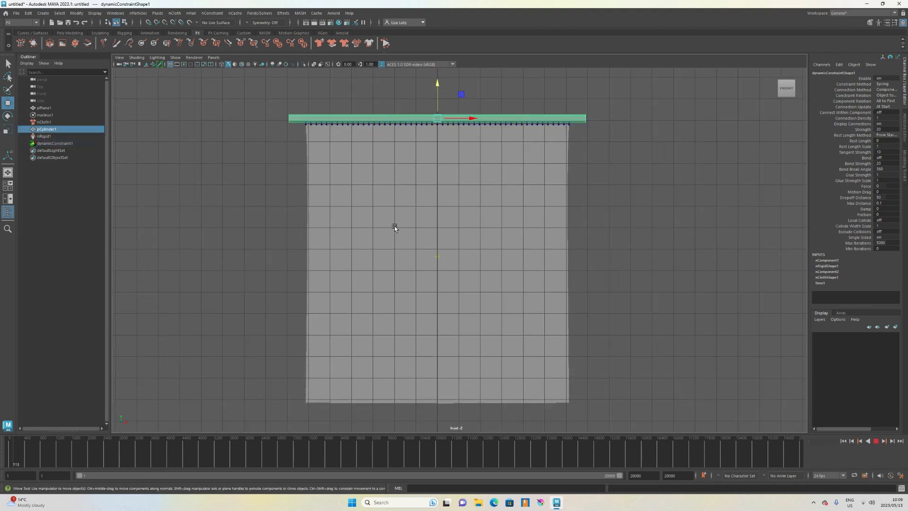
key(r)
mouse_move(406, 120)
mouse_down()
mouse_move(433, 120)
mouse_move(409, 121)
mouse_move(424, 117)
mouse_up()
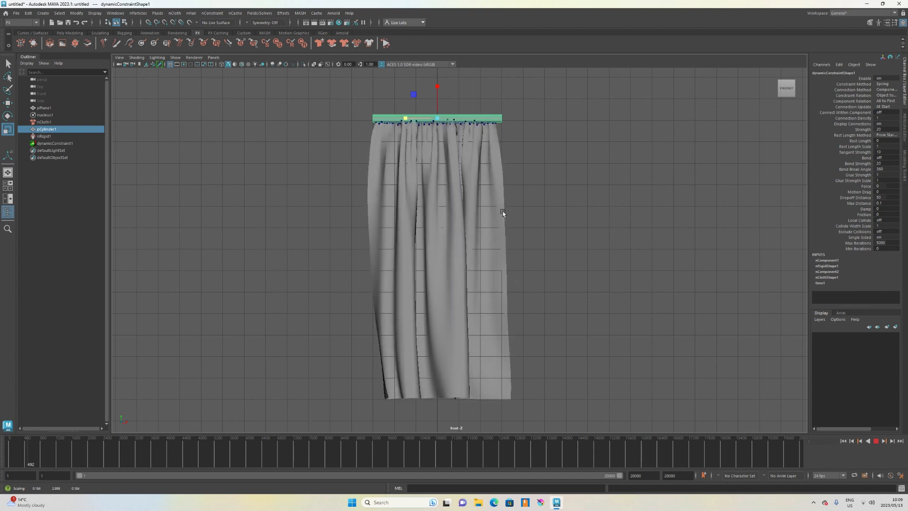
Restart interactive playback and widen the rod to about 4.03 in Y.
key(space)
drag(541, 198, 539, 184)
mouse_move(530, 271)
alt+mouse_down()
mouse_move(446, 274)
mouse_move(563, 263)
mouse_move(531, 271)
alt+mouse_up()
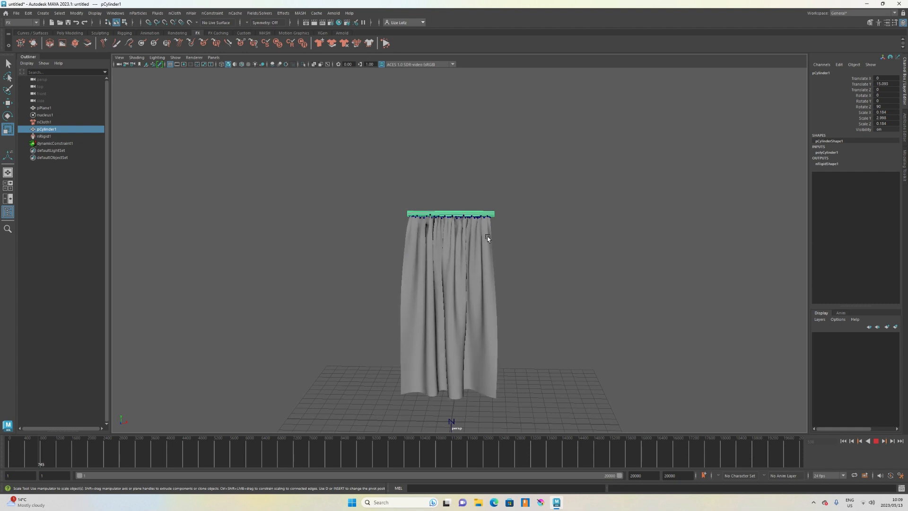
key(space)
drag(488, 241, 487, 255)
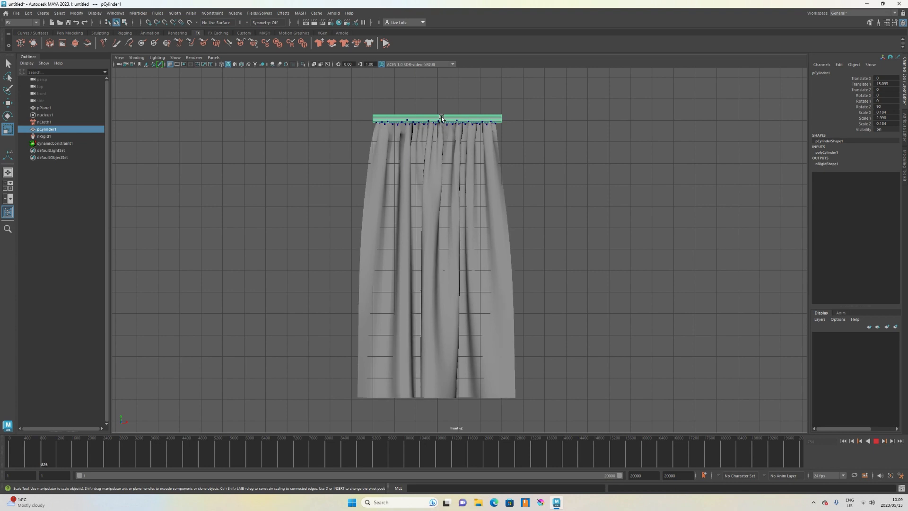
click(386, 43)
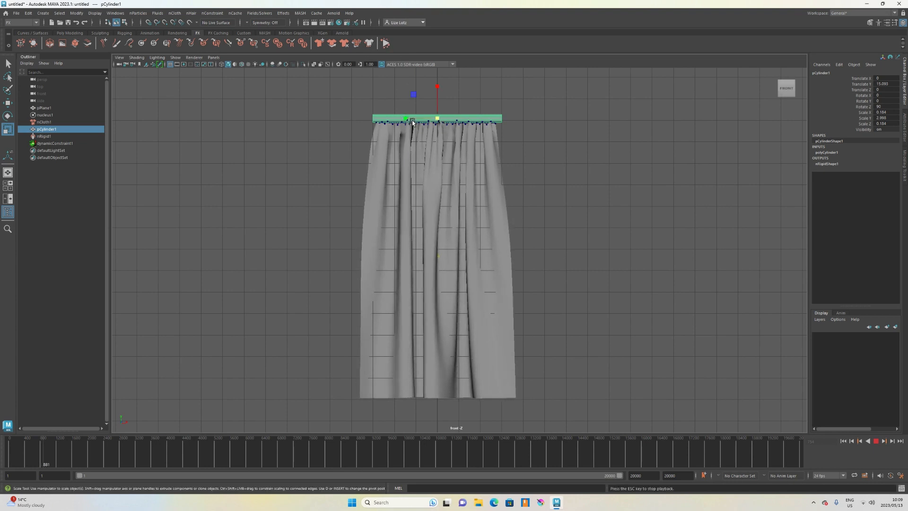
drag(409, 120, 397, 121)
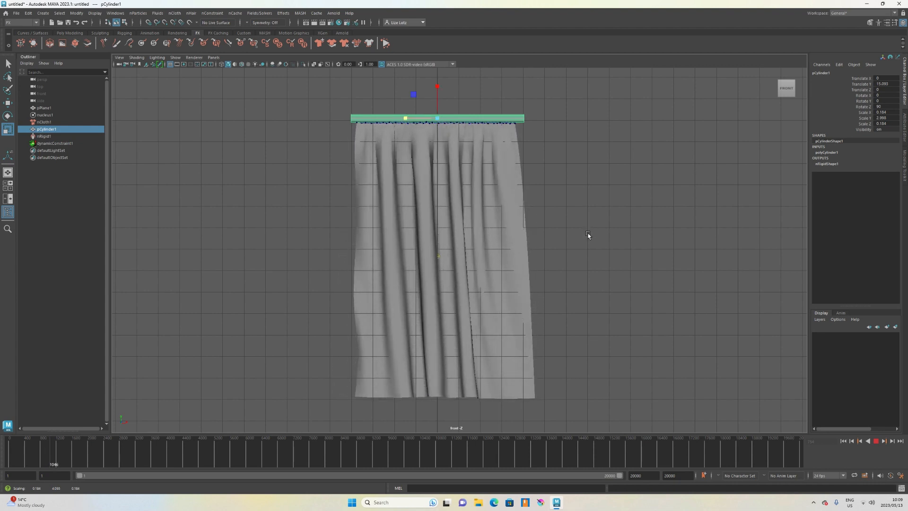
Play the simulation and inspect the draped curtain from several perspective angles.
key(space)
drag(550, 197, 551, 183)
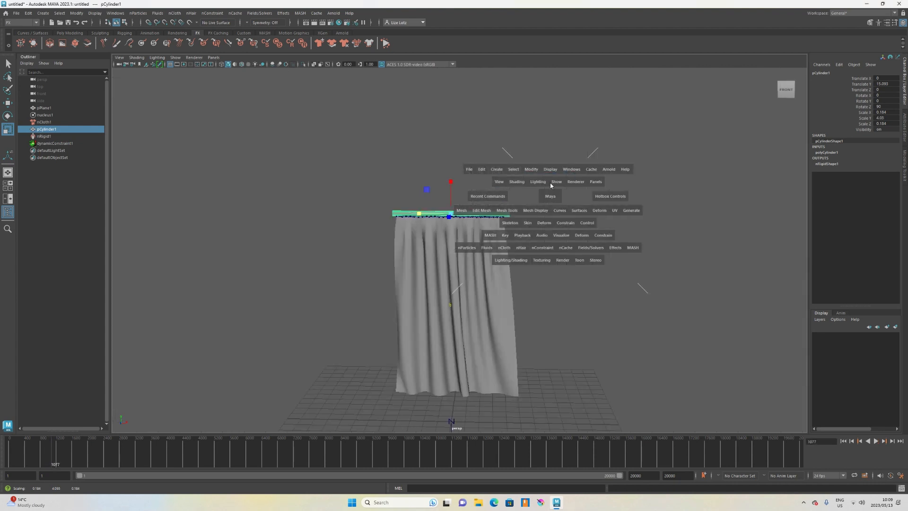
mouse_move(555, 231)
alt+mouse_down()
mouse_move(539, 246)
mouse_move(497, 243)
mouse_move(628, 232)
mouse_move(522, 239)
mouse_move(537, 229)
mouse_move(562, 232)
alt+mouse_up()
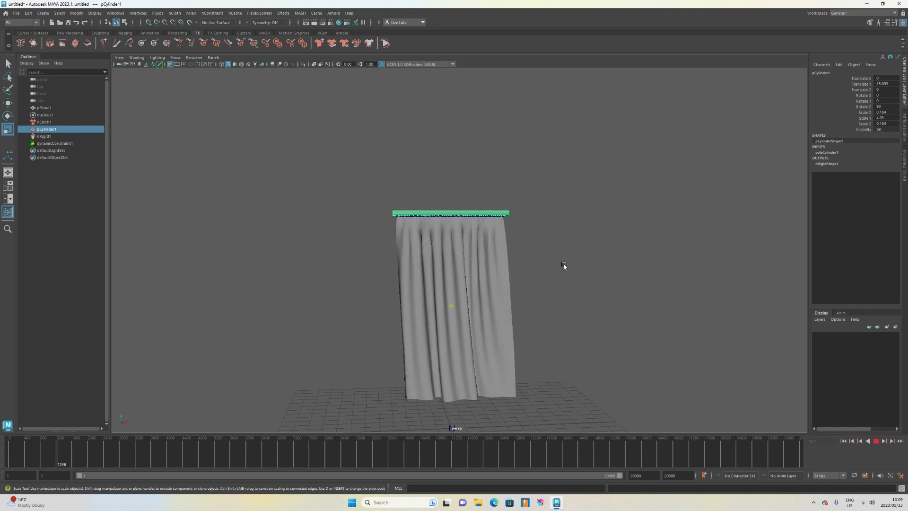
click(876, 441)
mouse_move(472, 279)
alt+mouse_down()
mouse_move(390, 280)
mouse_move(474, 276)
alt+mouse_up()
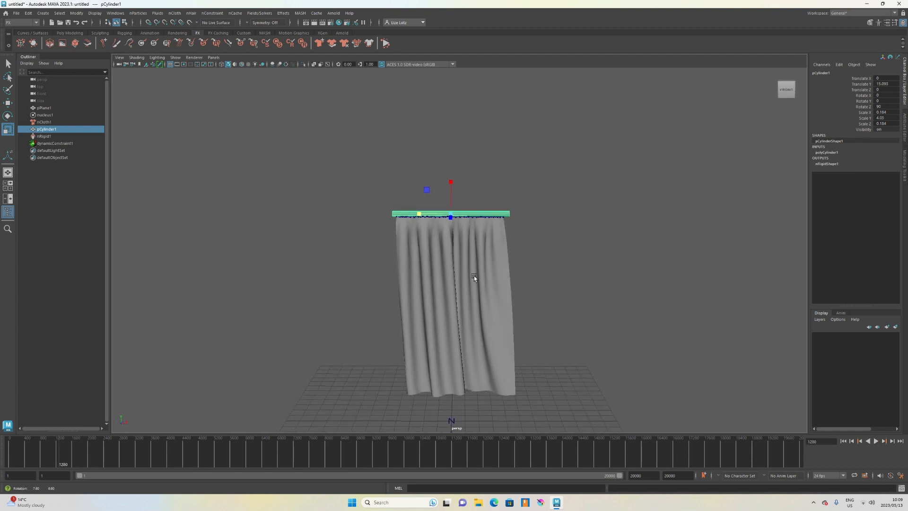
alt+drag(548, 303, 541, 302)
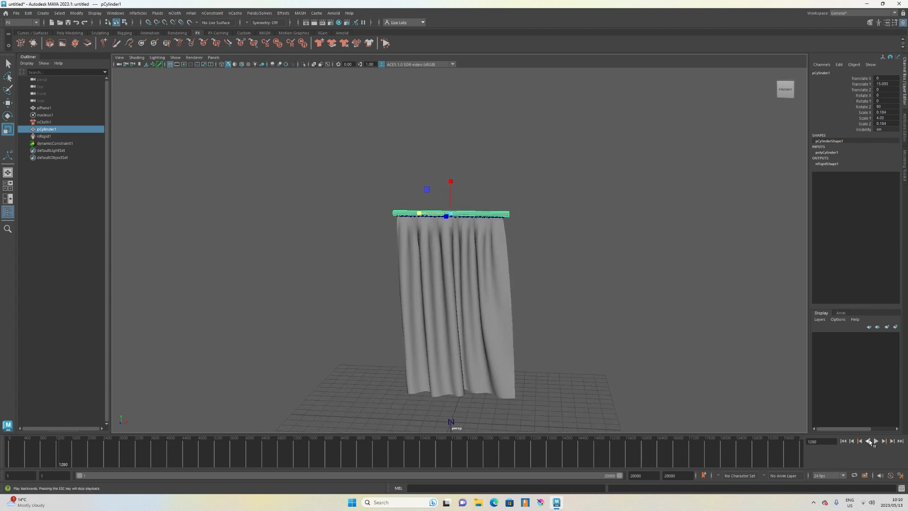
click(876, 441)
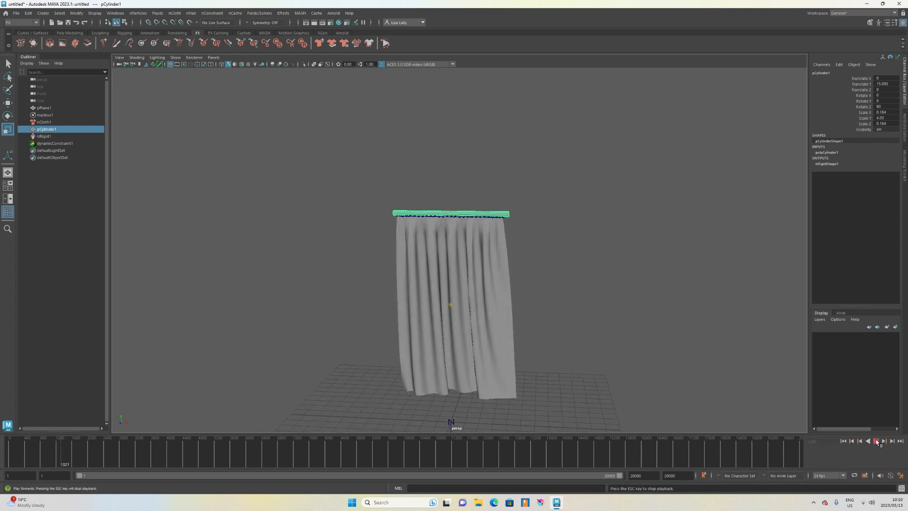
alt+drag(690, 386, 654, 328)
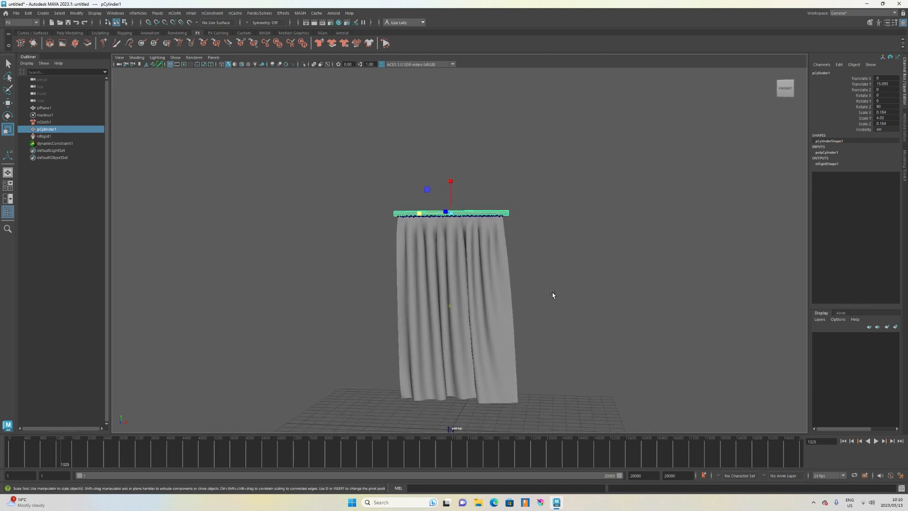
alt+drag(553, 298, 528, 242)
scroll(528, 242, up, 3)
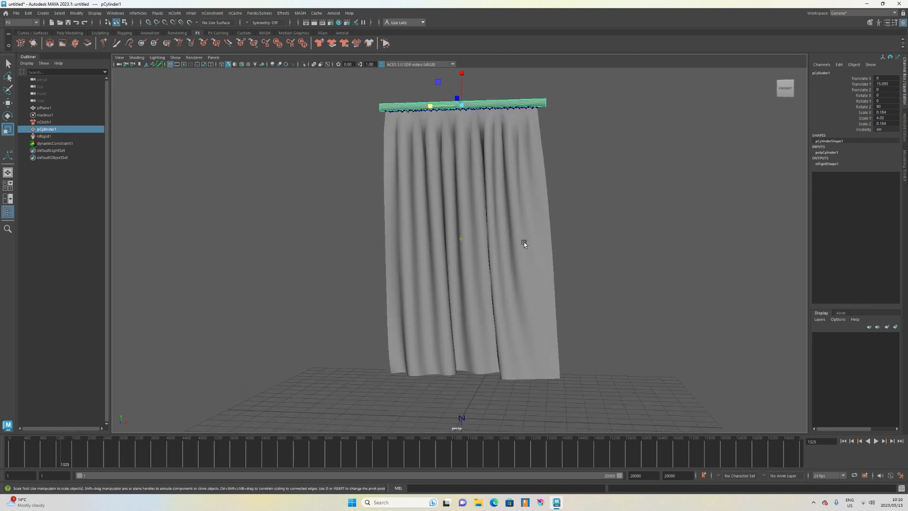
Select the curtain plane and play the simulation again.
click(529, 197)
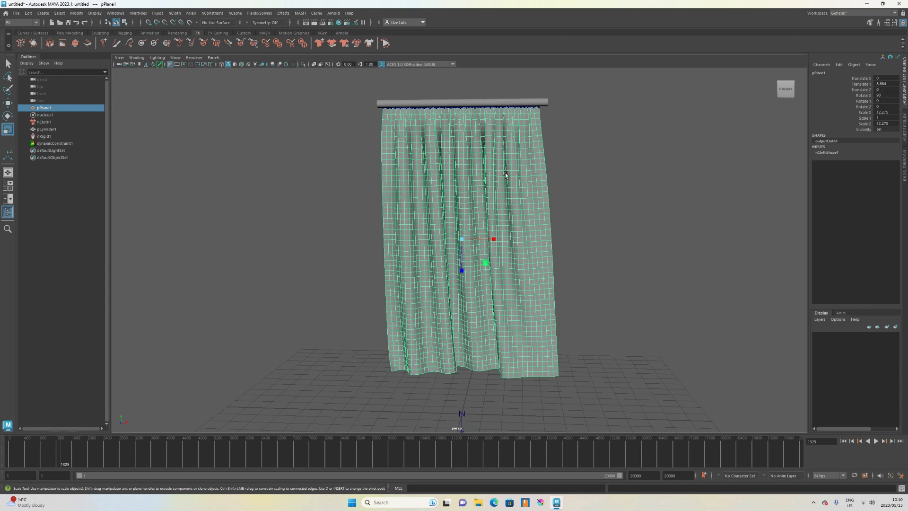
click(75, 33)
click(243, 44)
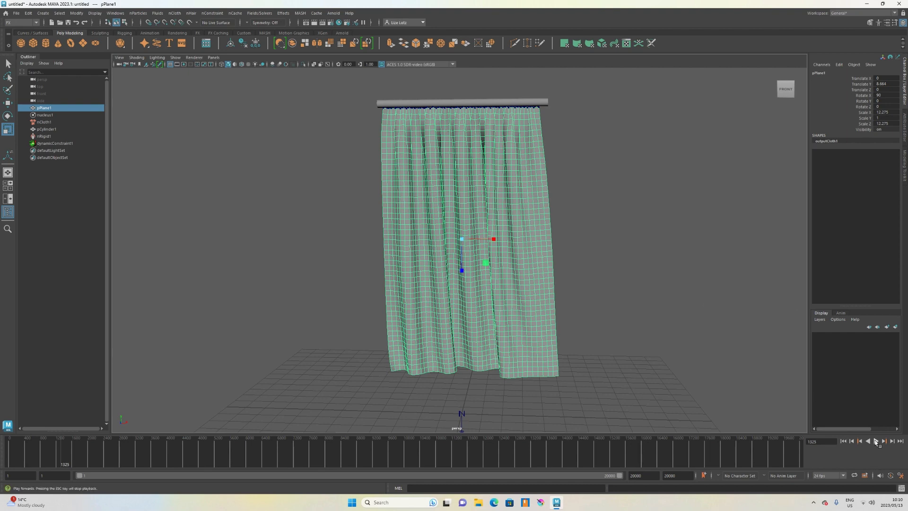
click(875, 441)
click(875, 441)
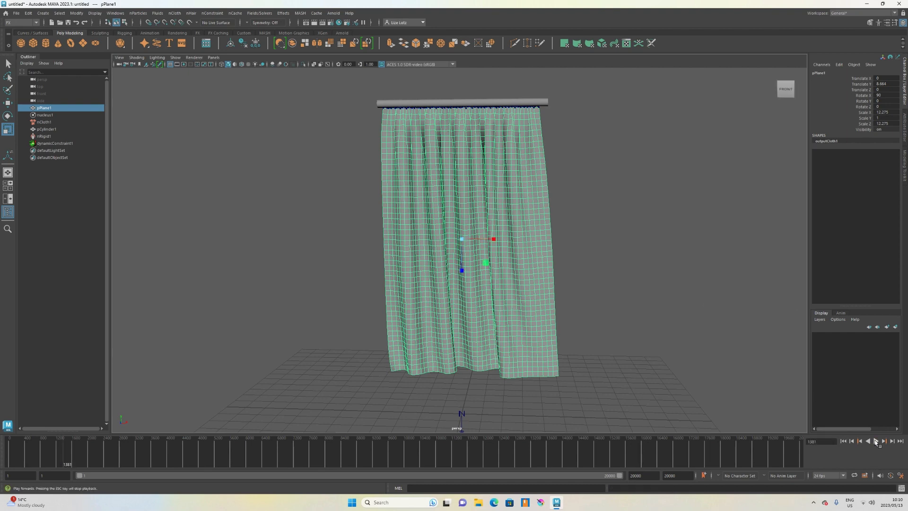
Select the curtain and rod together and clone them, moving the copy sideways beside the original.
alt+drag(677, 274, 624, 259)
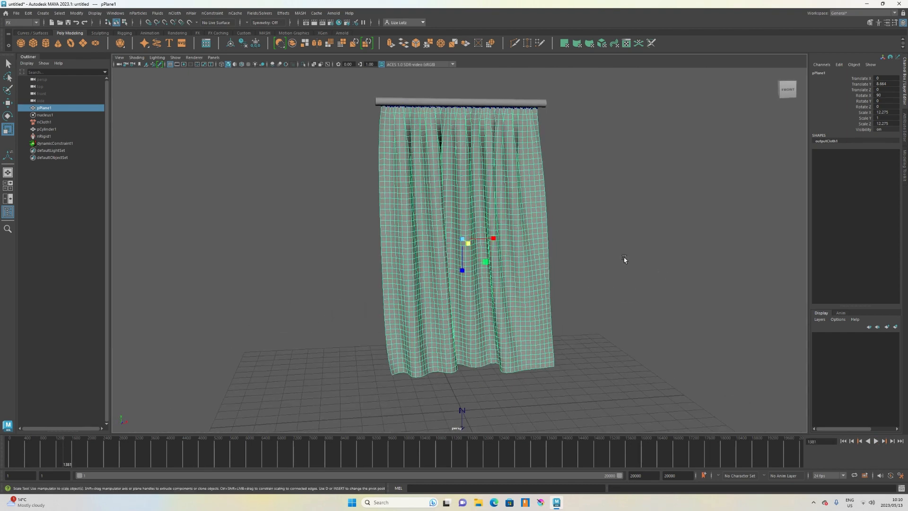
click(451, 104)
shift+click(439, 145)
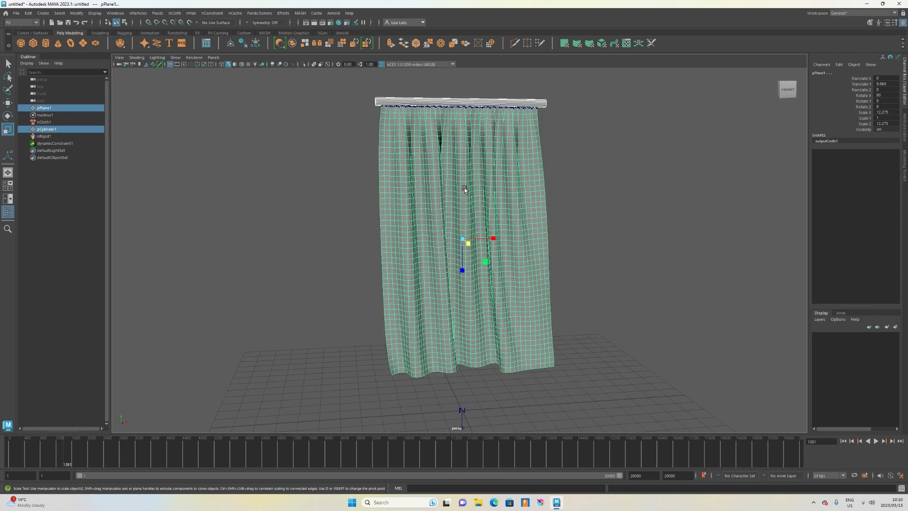
key(w)
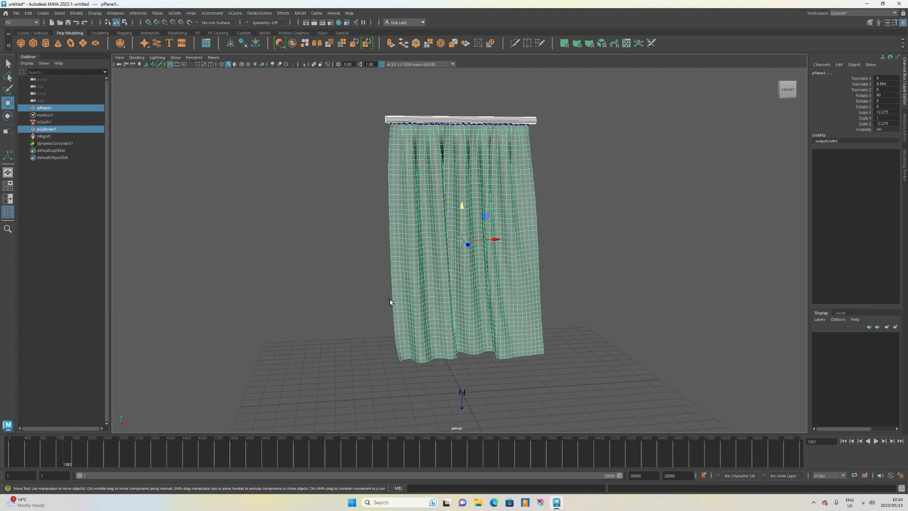
alt+drag(390, 299, 451, 301)
shift+drag(494, 244, 567, 256)
alt+drag(683, 281, 665, 280)
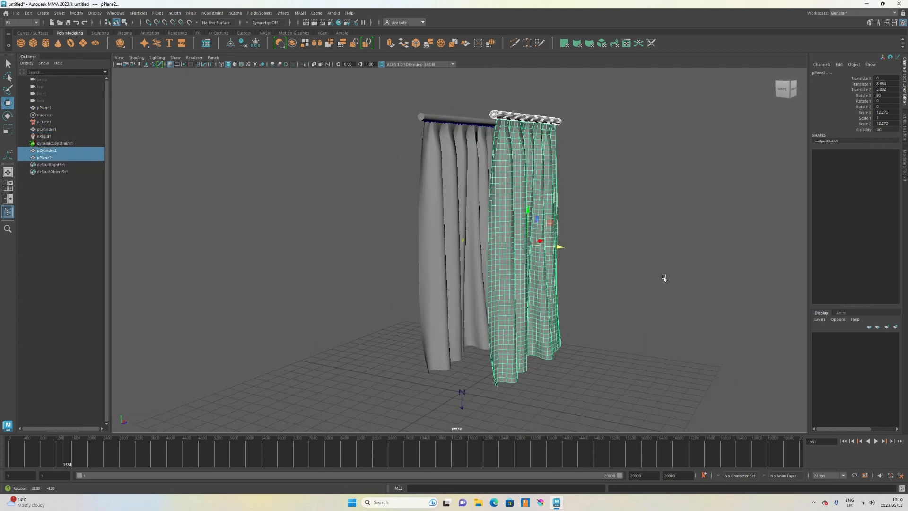
Delete the original curtain, rod, dynamic constraint, nucleus, nCloth and nRigid nodes.
drag(400, 96, 444, 194)
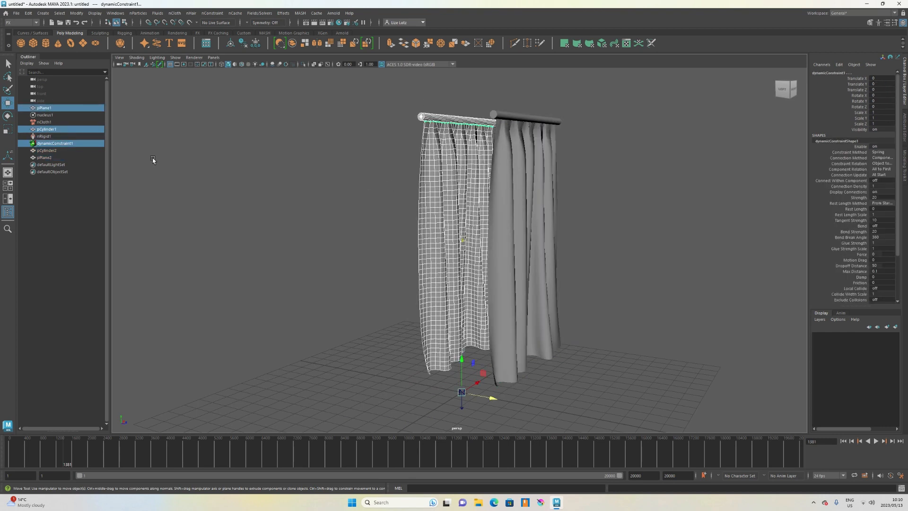
ctrl+click(46, 115)
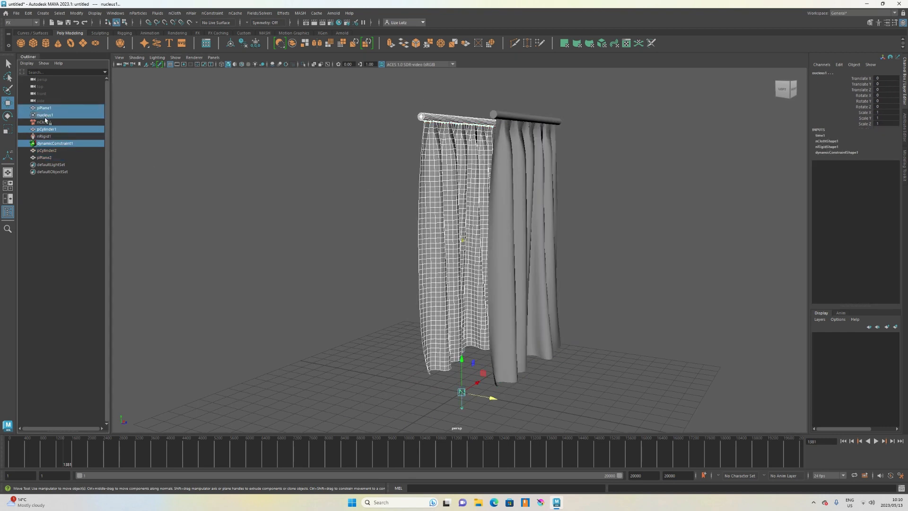
ctrl+click(46, 122)
ctrl+click(52, 136)
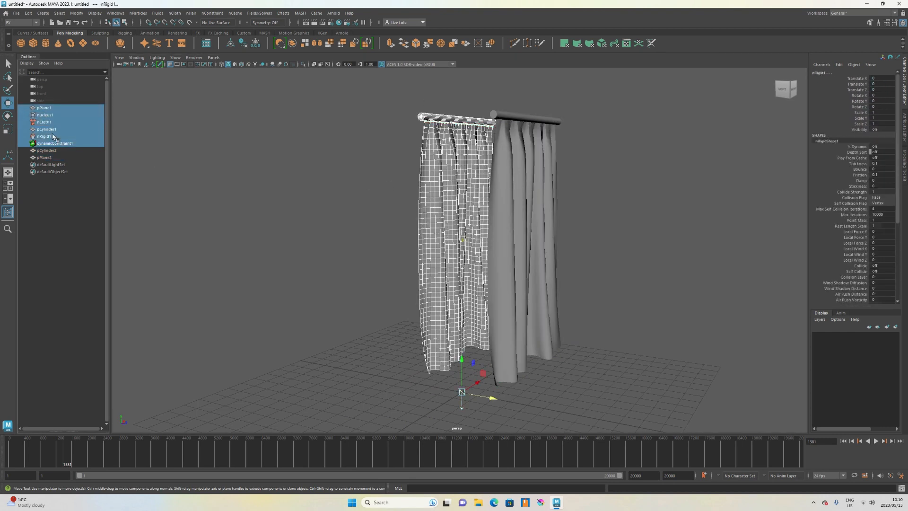
key(Delete)
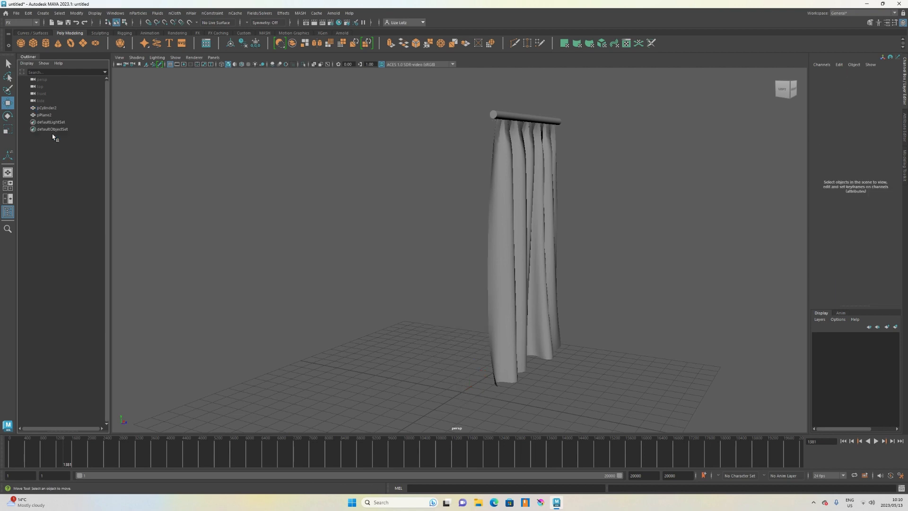
Select the duplicated curtain and switch it to smooth mesh preview.
scroll(504, 228, down, 2)
alt+drag(539, 240, 491, 235)
click(492, 235)
scroll(493, 236, up, 4)
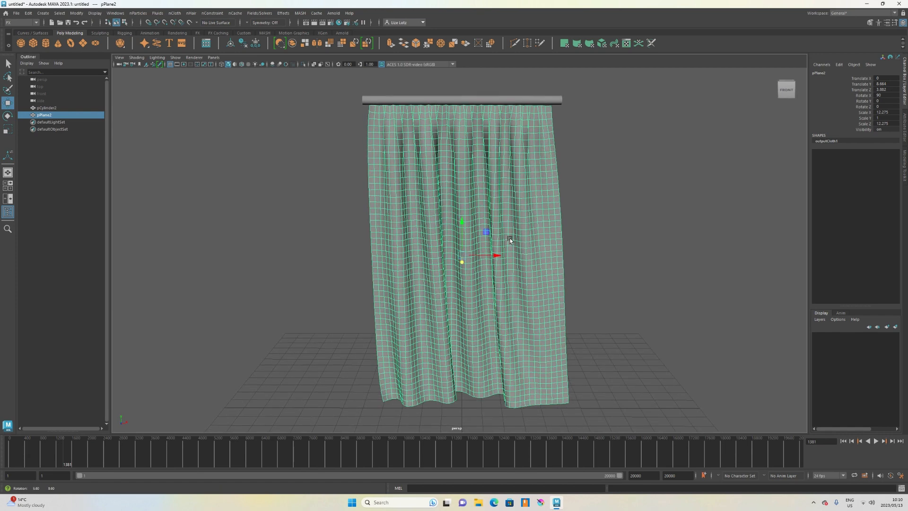
key(3)
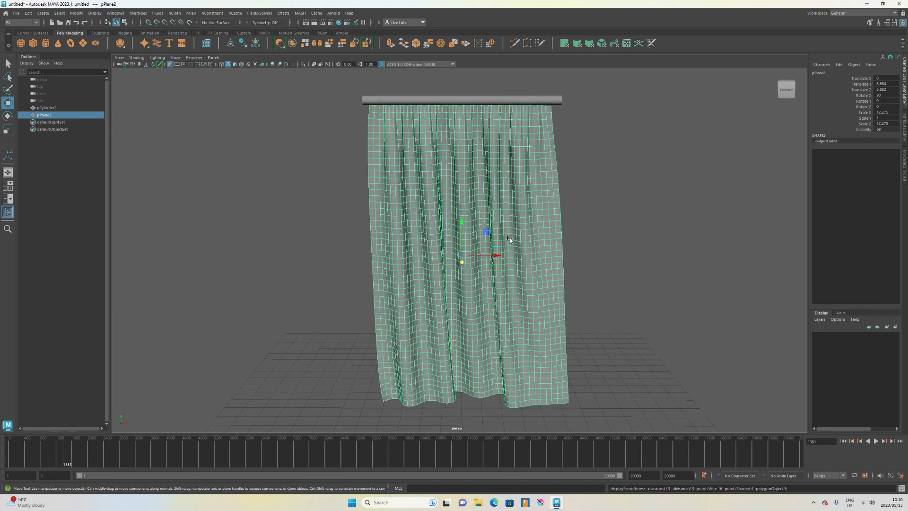
Examine the duplicated curtain and rod from different distances and angles.
click(579, 239)
mouse_move(581, 241)
alt+mouse_down()
mouse_move(519, 247)
mouse_move(616, 247)
mouse_move(482, 247)
mouse_move(577, 245)
alt+mouse_up()
scroll(579, 245, down, 3)
scroll(485, 232, up, 2)
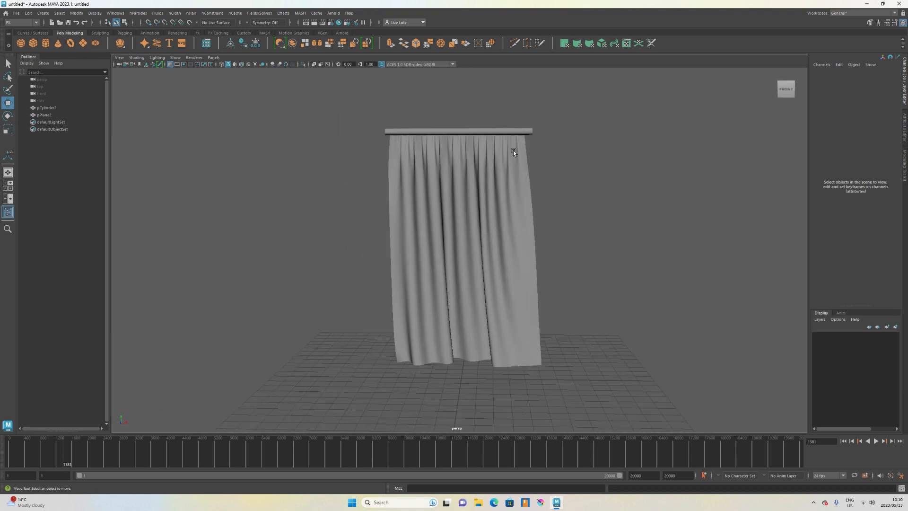
scroll(478, 131, up, 1)
click(477, 113)
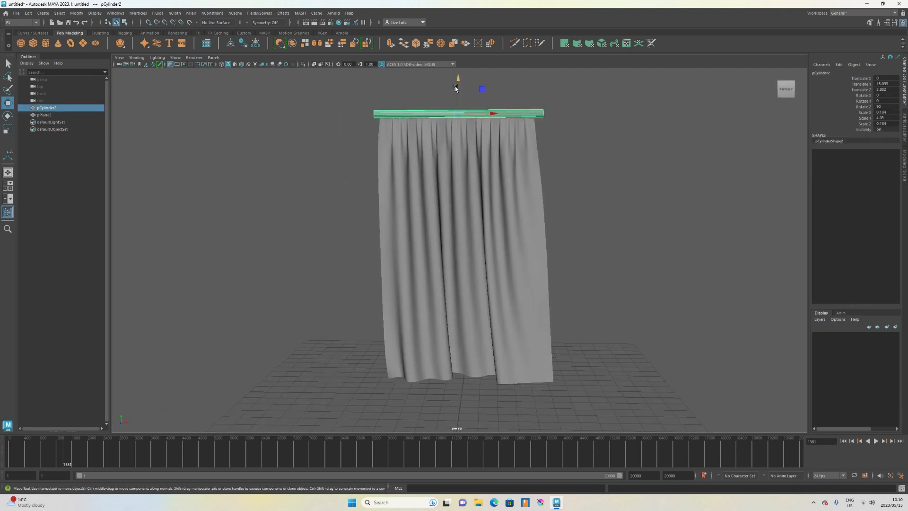
click(636, 218)
alt+drag(636, 218, 574, 249)
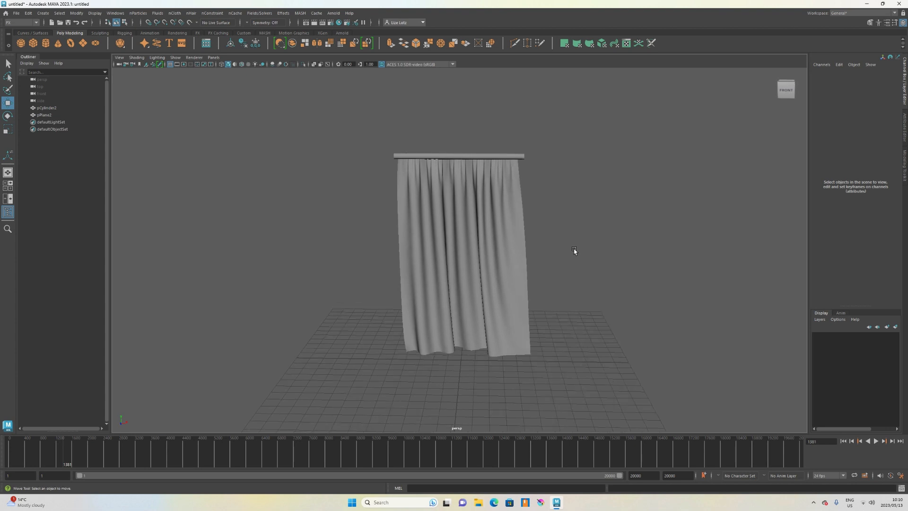
scroll(573, 261, up, 4)
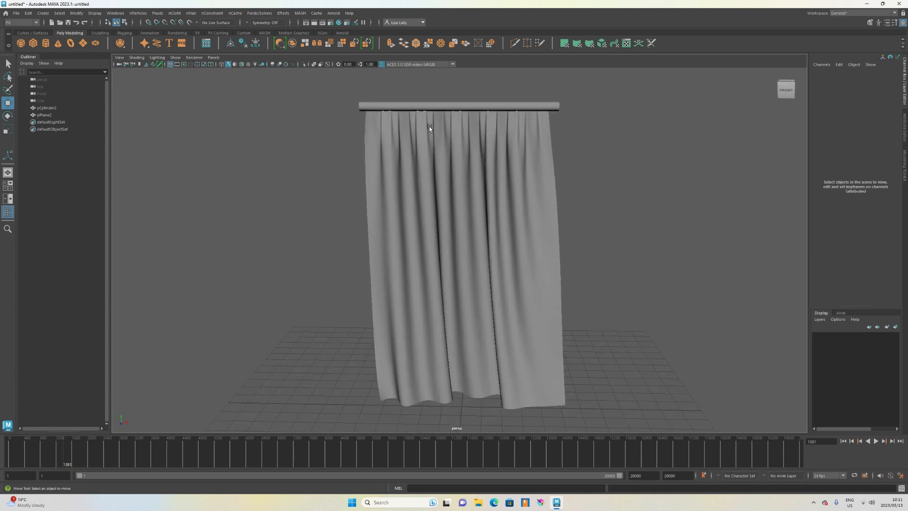
Select the duplicated curtain and delete it, leaving only the rod.
click(490, 190)
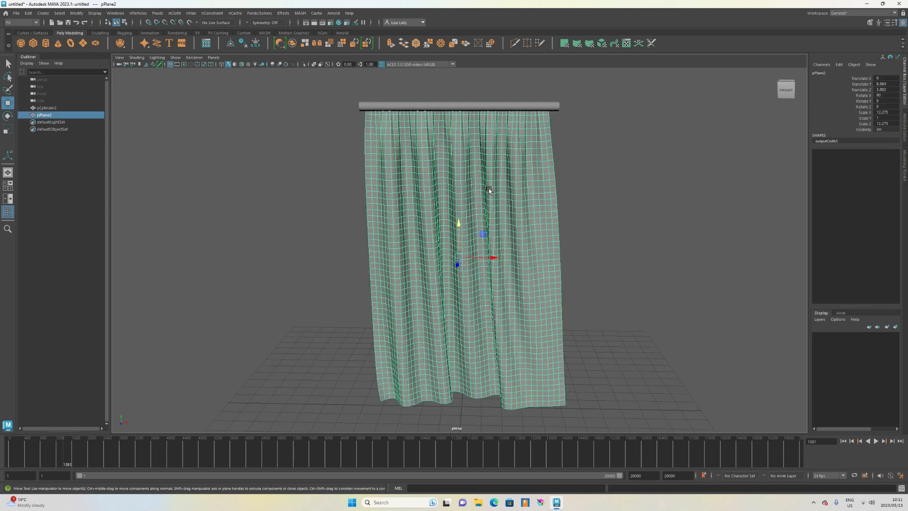
key(Delete)
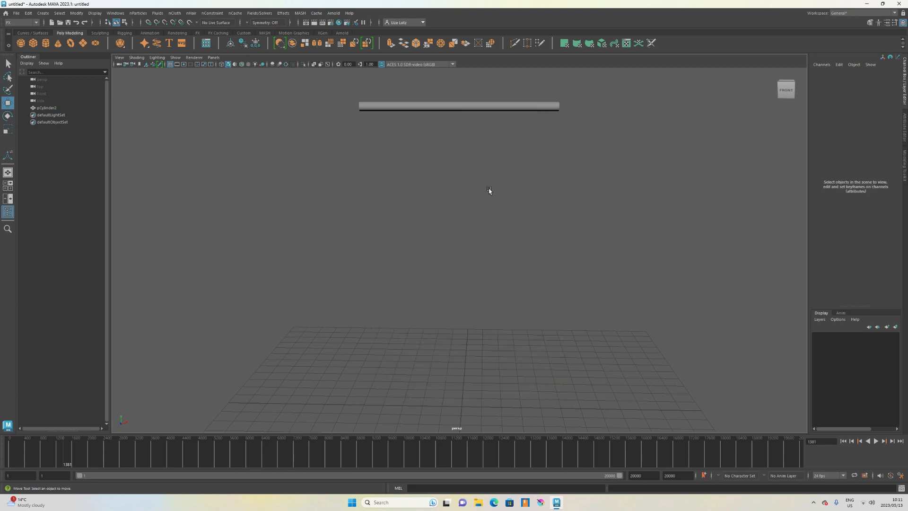
Create a polygon plane, raise it to about 8 in Y and rotate it upright to face the front.
scroll(486, 186, down, 1)
click(83, 44)
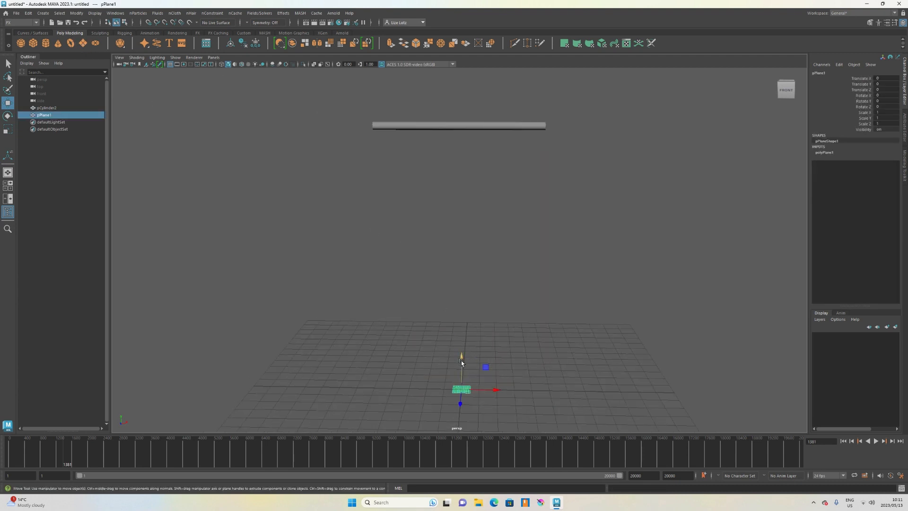
drag(461, 362, 461, 227)
key(e)
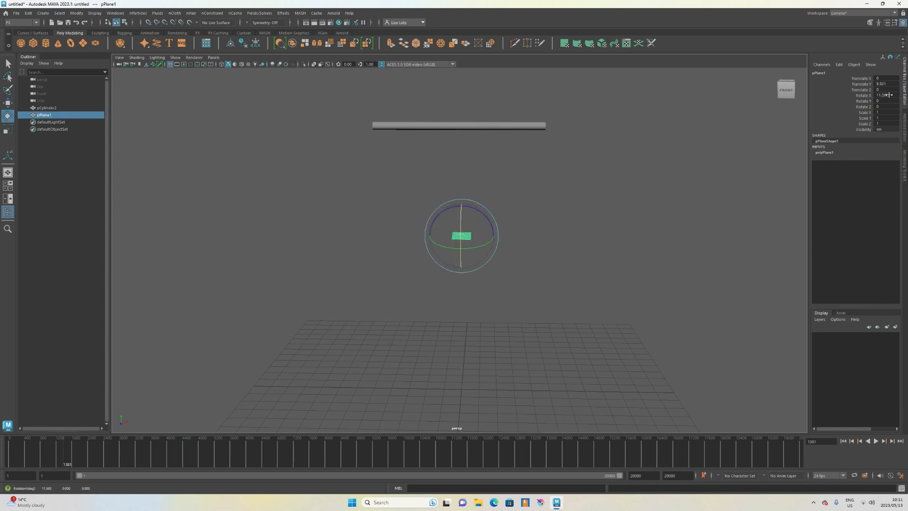
key(Return)
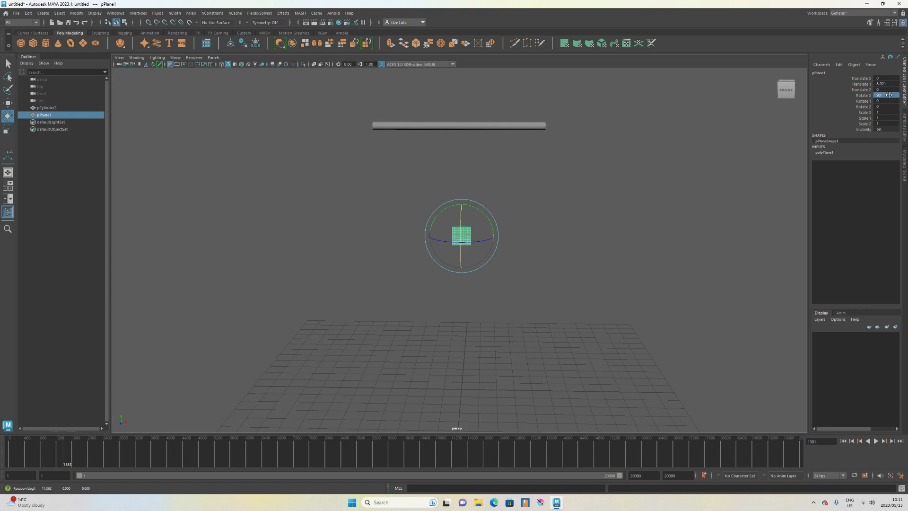
Scale the new plane up uniformly.
scroll(610, 150, up, 3)
scroll(587, 180, down, 1)
scroll(585, 180, down, 1)
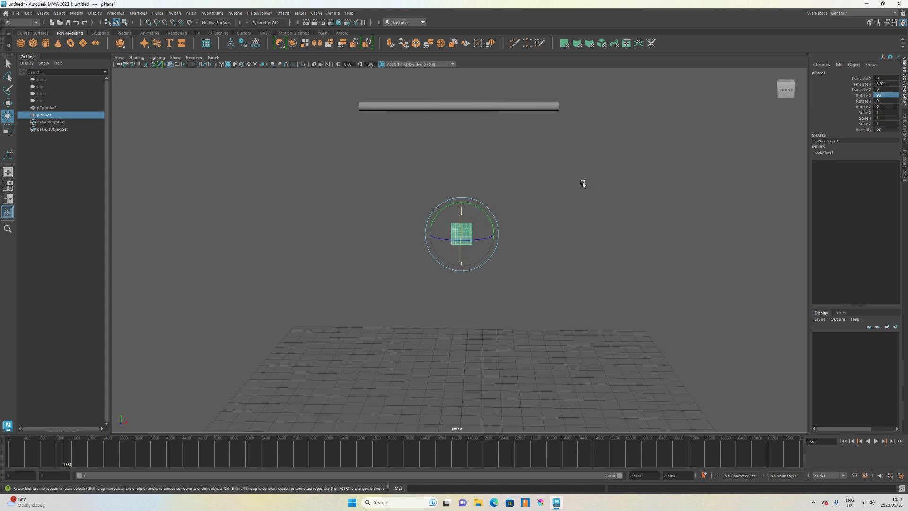
alt+drag(574, 190, 576, 194)
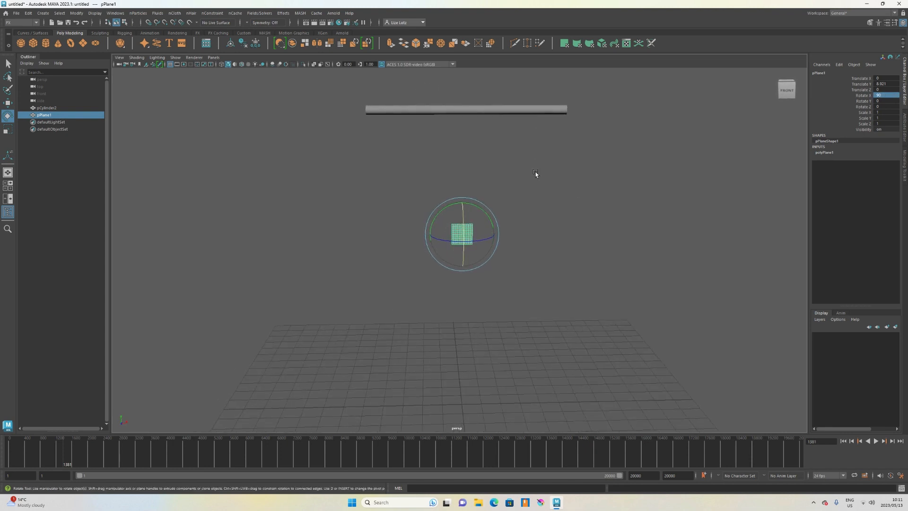
key(r)
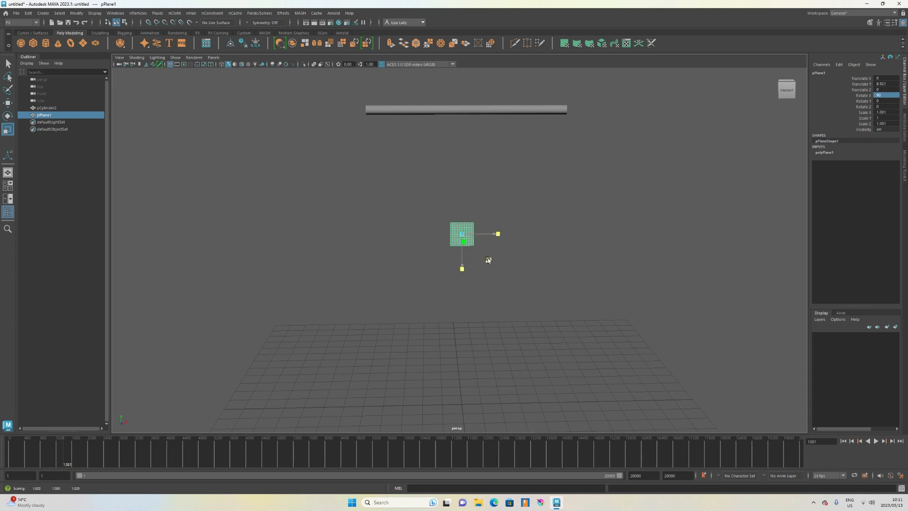
drag(487, 257, 589, 310)
scroll(574, 246, down, 1)
alt+drag(573, 249, 492, 249)
Select the rod.
click(392, 140)
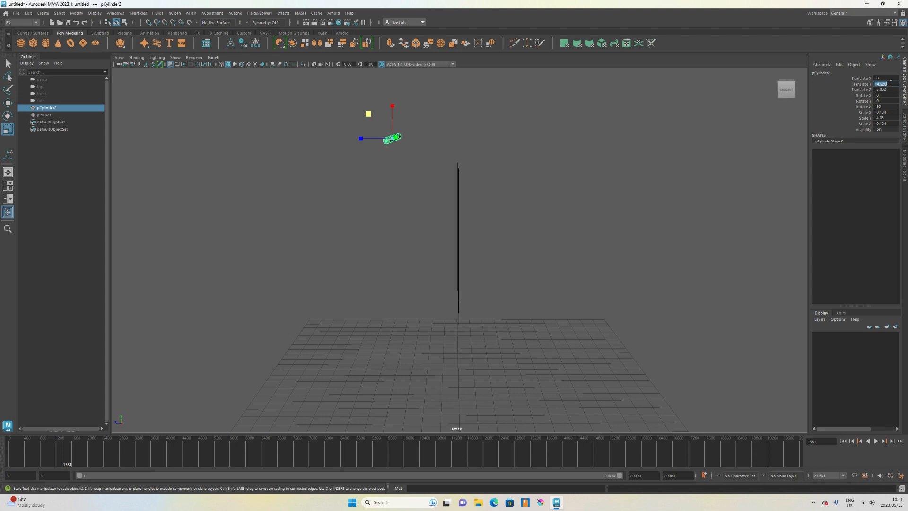
Set the rod's Z translation to 0 to center it.
text(0)
key(Return)
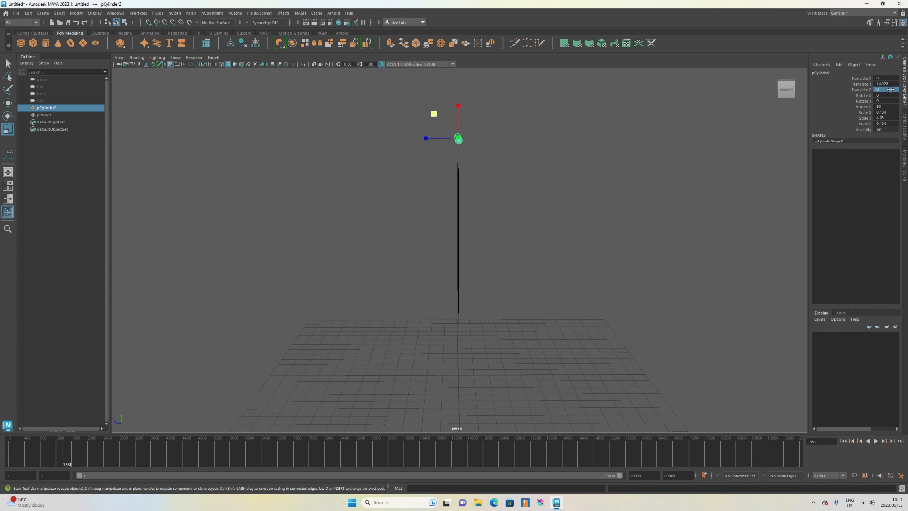
Increase the new plane's width and height subdivisions to make a dense mesh.
click(581, 189)
alt+drag(525, 217, 605, 212)
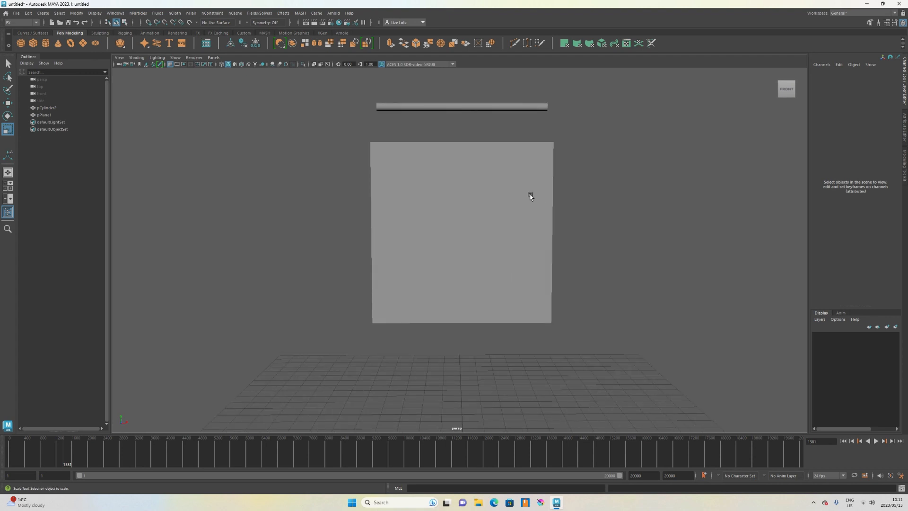
click(529, 194)
scroll(542, 149, up, 3)
alt+middle_drag(542, 149, 532, 187)
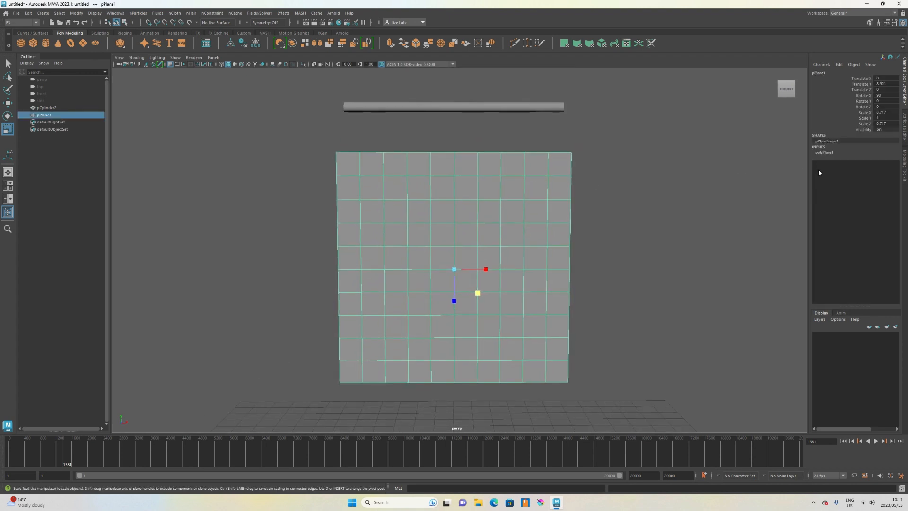
click(832, 152)
click(846, 169)
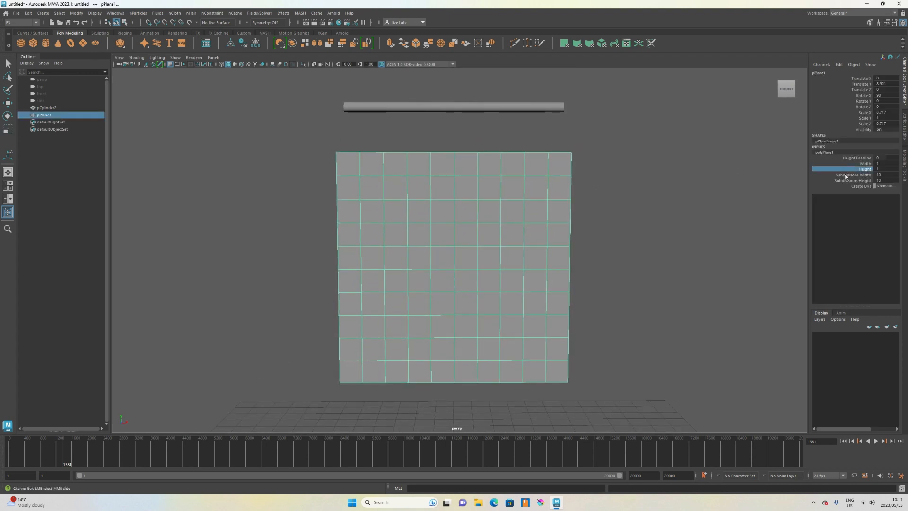
click(846, 175)
middle_drag(719, 193, 832, 183)
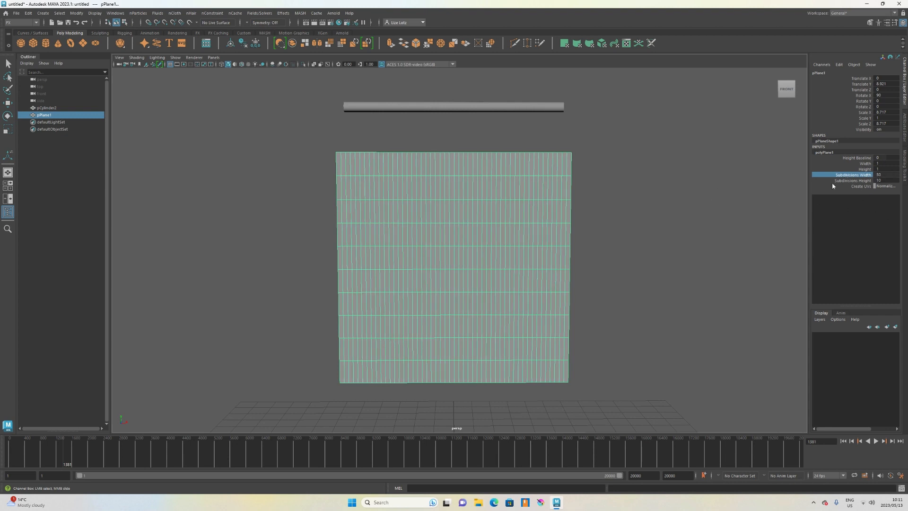
click(832, 182)
middle_drag(690, 205, 864, 219)
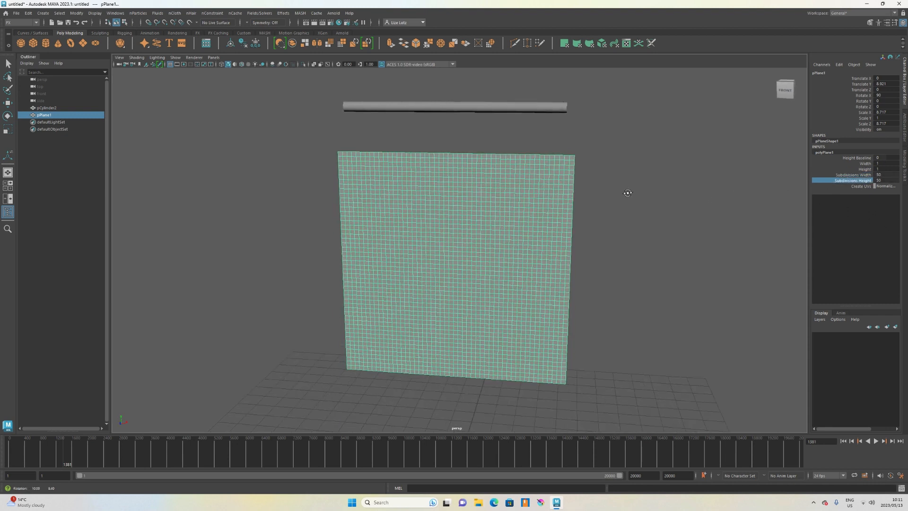
Select the rod above the plane and delete it.
key(r)
click(524, 110)
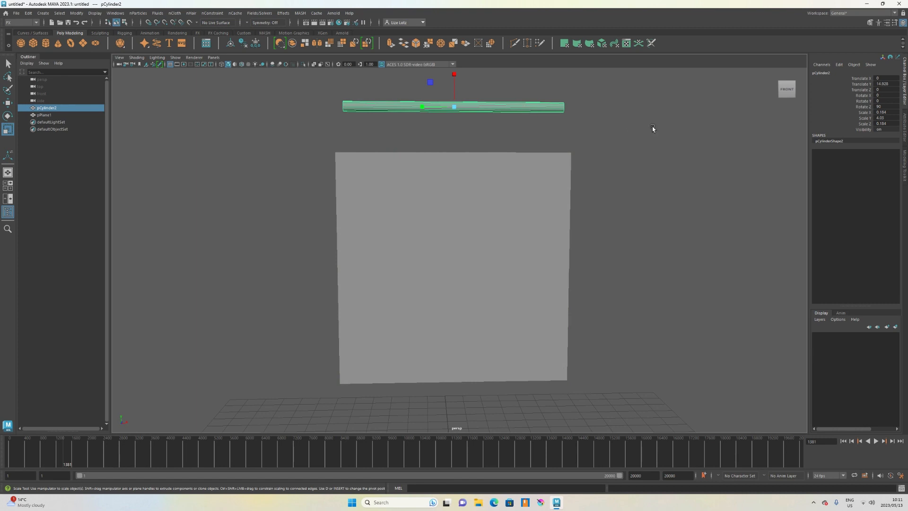
alt+drag(595, 124, 588, 134)
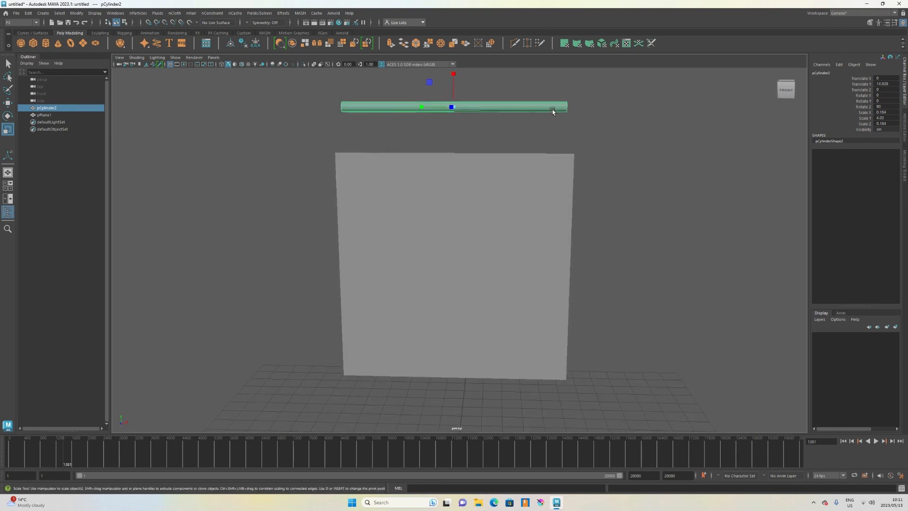
scroll(548, 165, down, 2)
key(Delete)
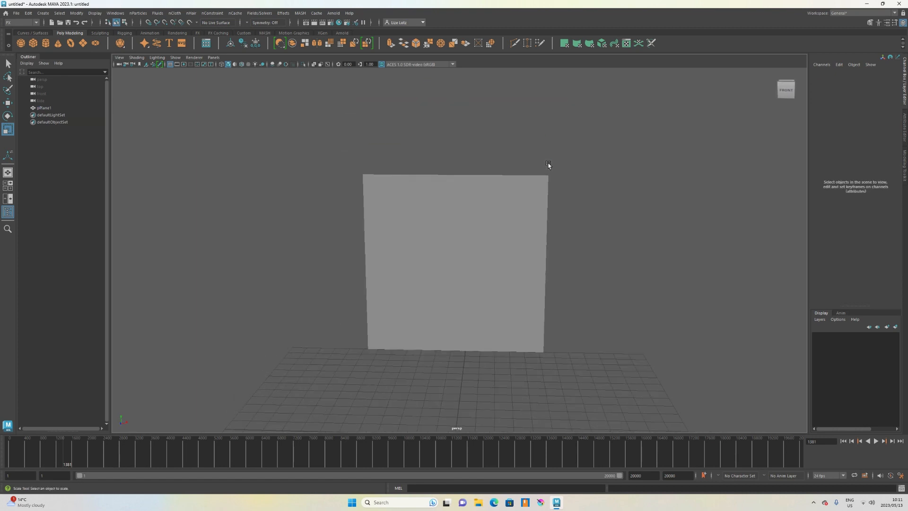
Create a polygon cylinder and move it up above the plane to about 14.5 in Y.
click(47, 46)
scroll(367, 218, down, 2)
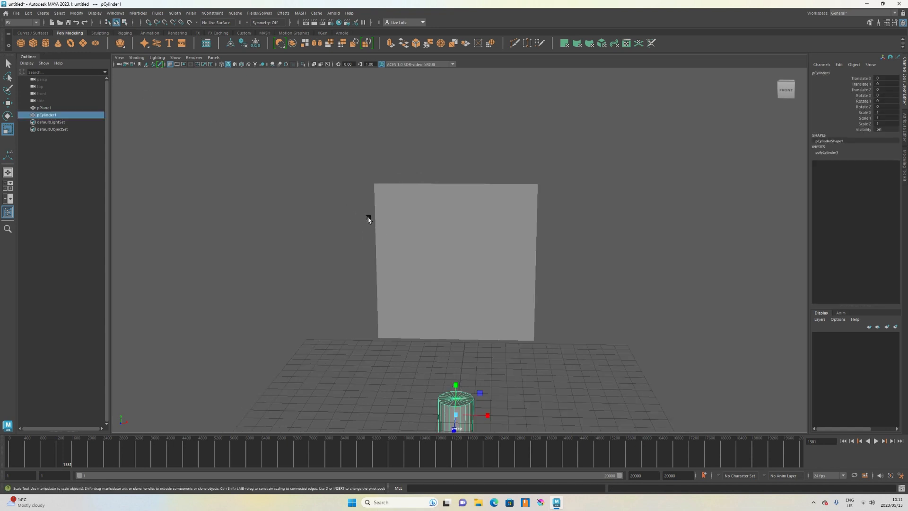
key(w)
drag(452, 352, 473, 148)
scroll(473, 148, up, 2)
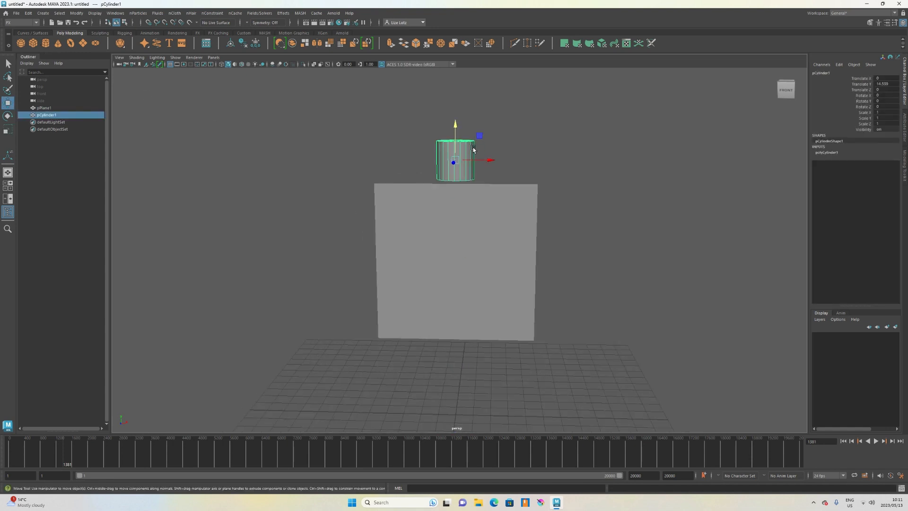
Rotate the cylinder 90 degrees in Z so it lies horizontally.
key(e)
drag(473, 139, 492, 151)
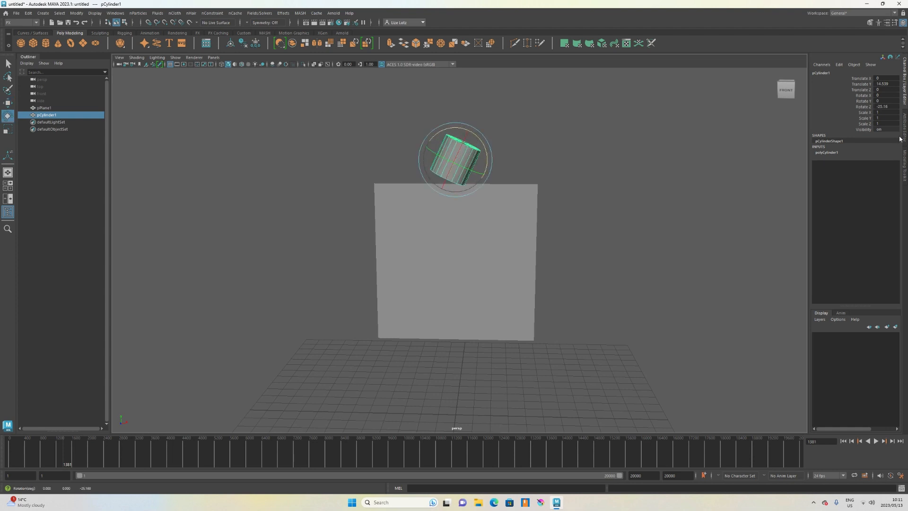
text(90)
key(Return)
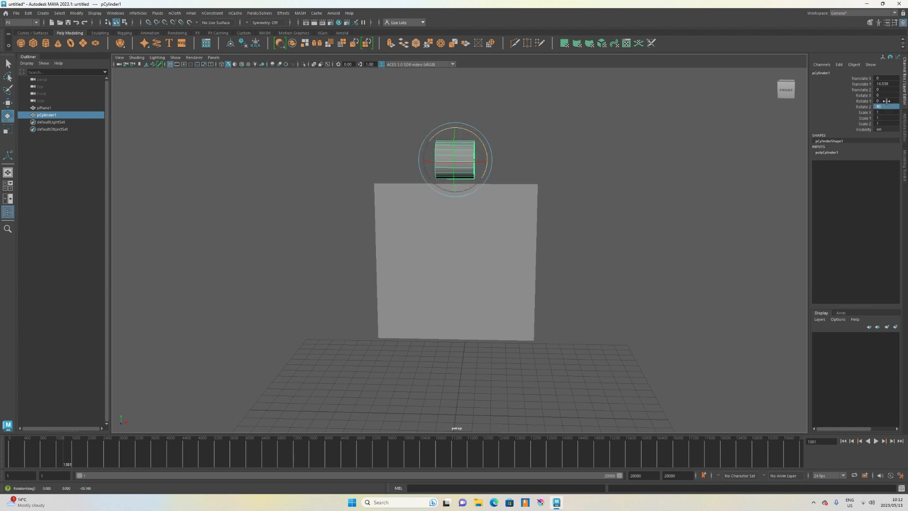
Increase the cylinder's height subdivisions and stretch it lengthwise to about 4.9 so it spans the plane.
click(828, 154)
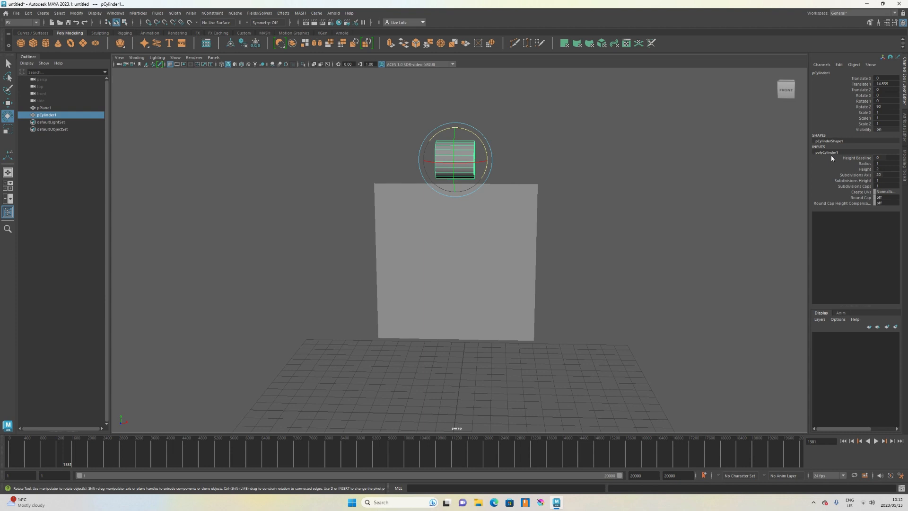
click(834, 181)
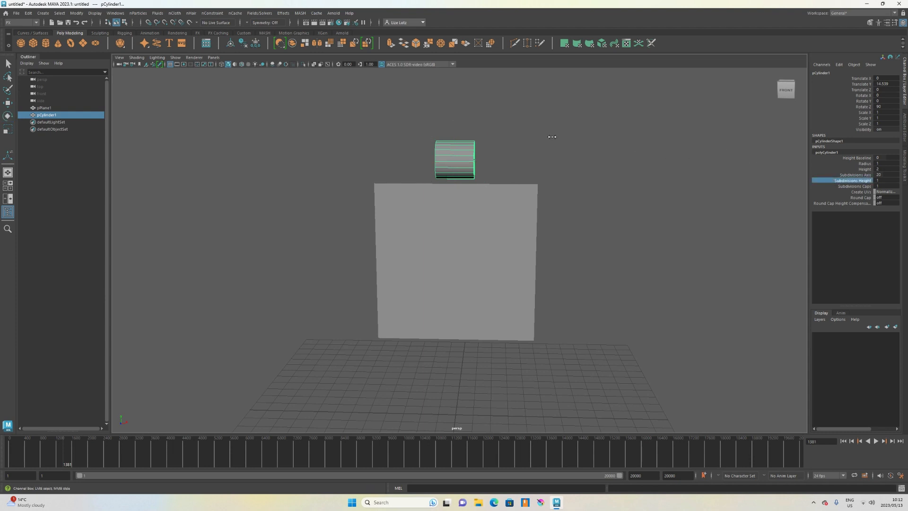
middle_drag(552, 137, 568, 138)
key(r)
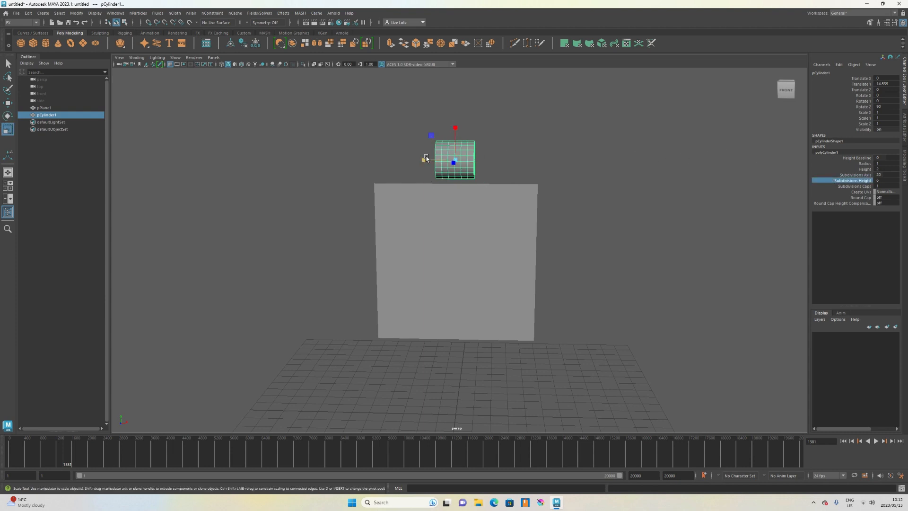
drag(426, 159, 304, 166)
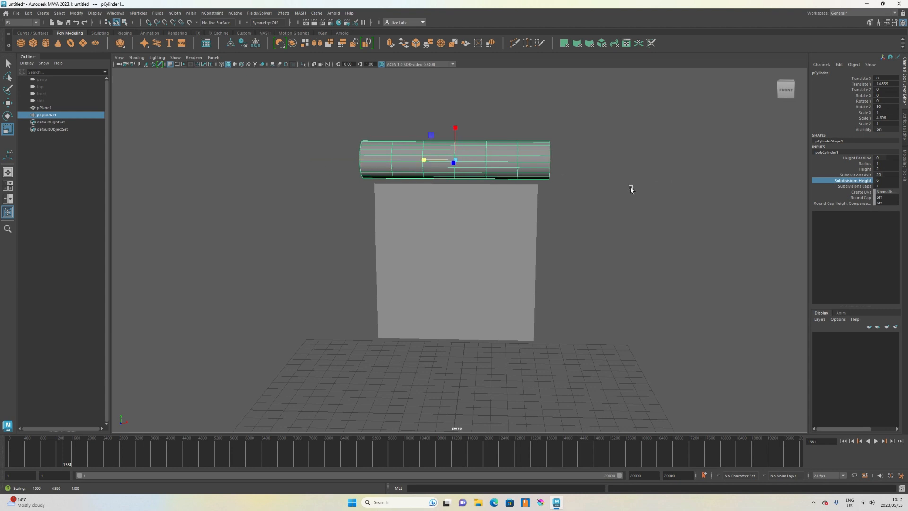
Thin the rod by scaling its X and Z down to about 0.23.
alt+drag(614, 189, 510, 184)
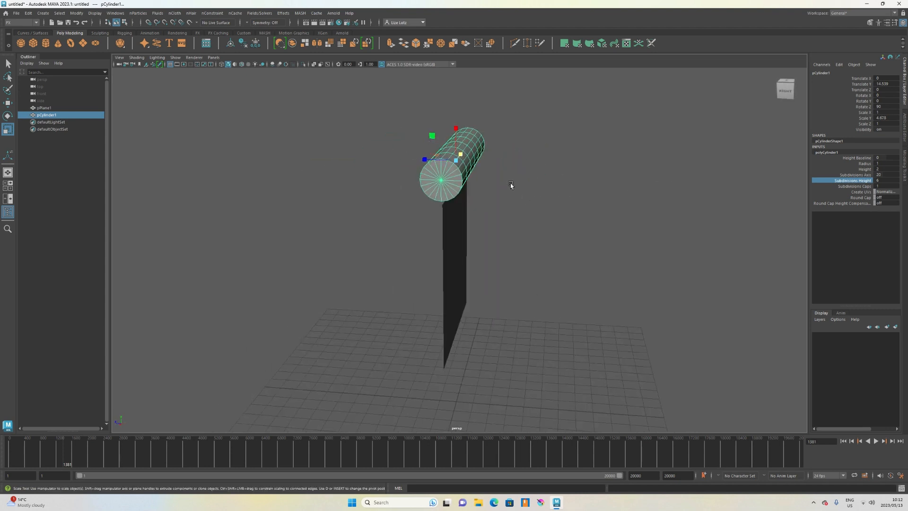
drag(431, 134, 438, 141)
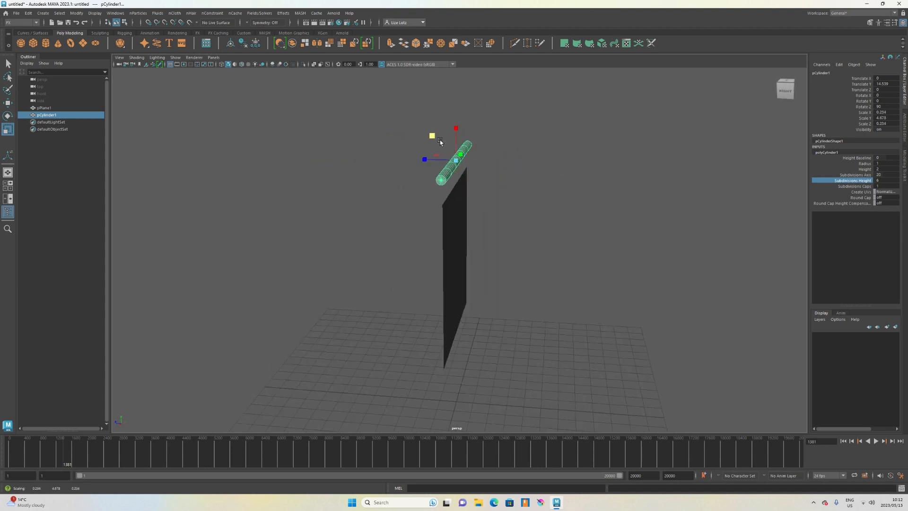
alt+drag(361, 220, 452, 223)
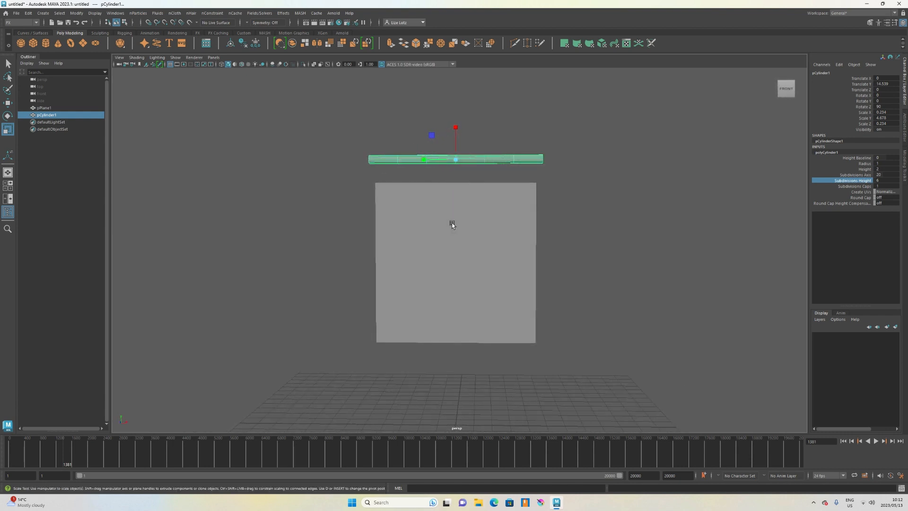
Select the plane and convert it into an nCloth object.
alt+right_drag(452, 223, 567, 212)
click(844, 182)
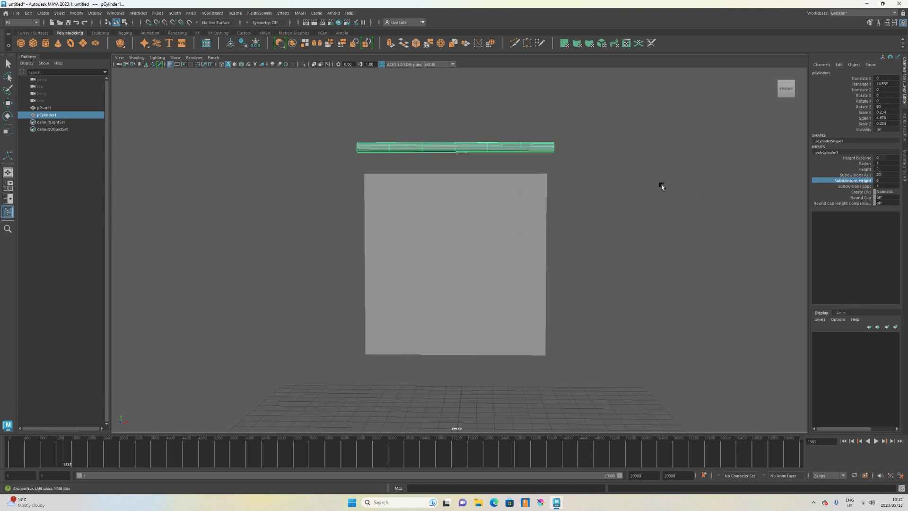
scroll(633, 176, up, 2)
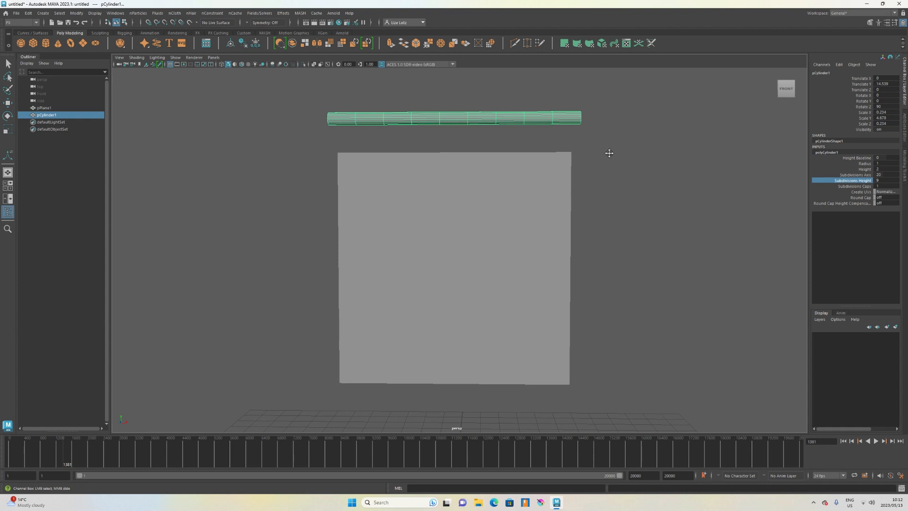
scroll(605, 185, up, 3)
scroll(604, 164, up, 2)
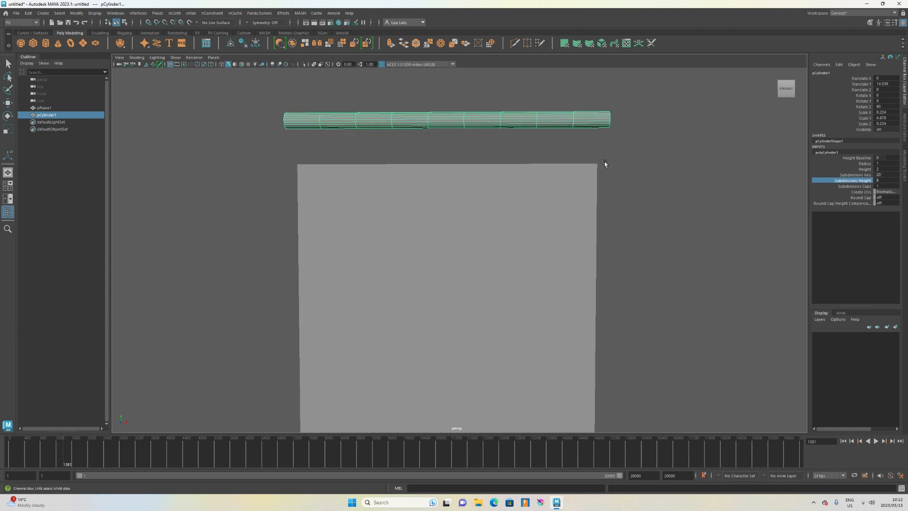
middle_drag(692, 173, 697, 169)
shift+click(399, 209)
key(r)
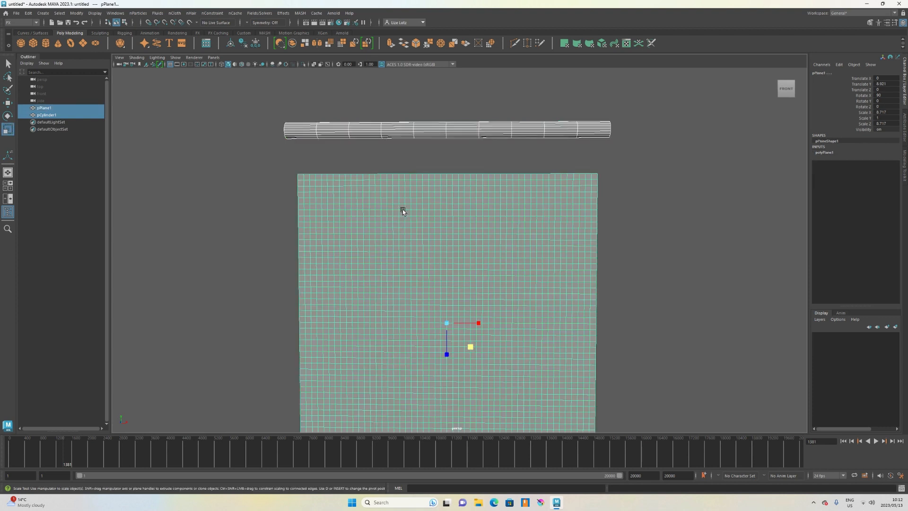
click(411, 214)
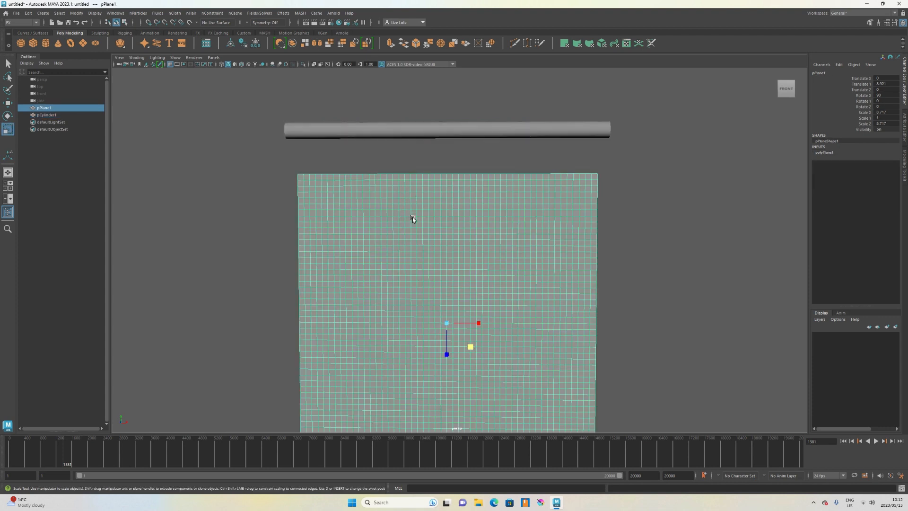
scroll(412, 217, down, 3)
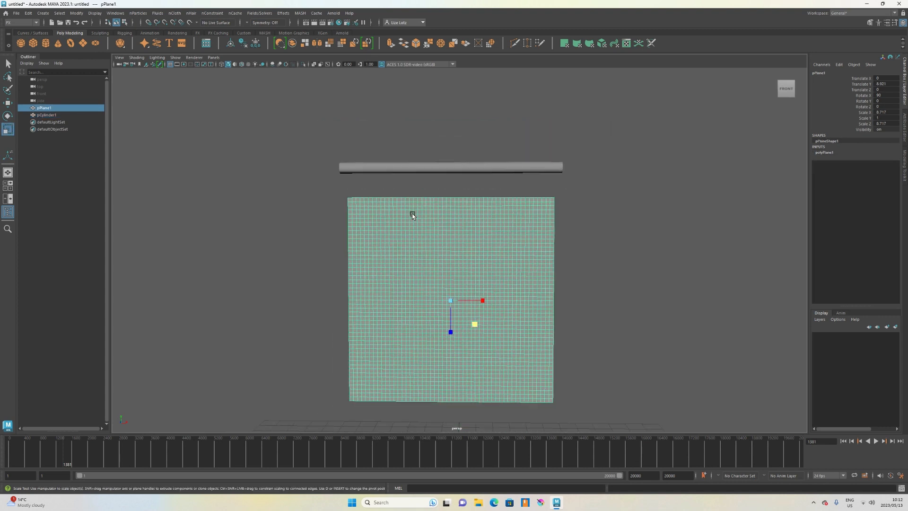
click(175, 13)
click(192, 40)
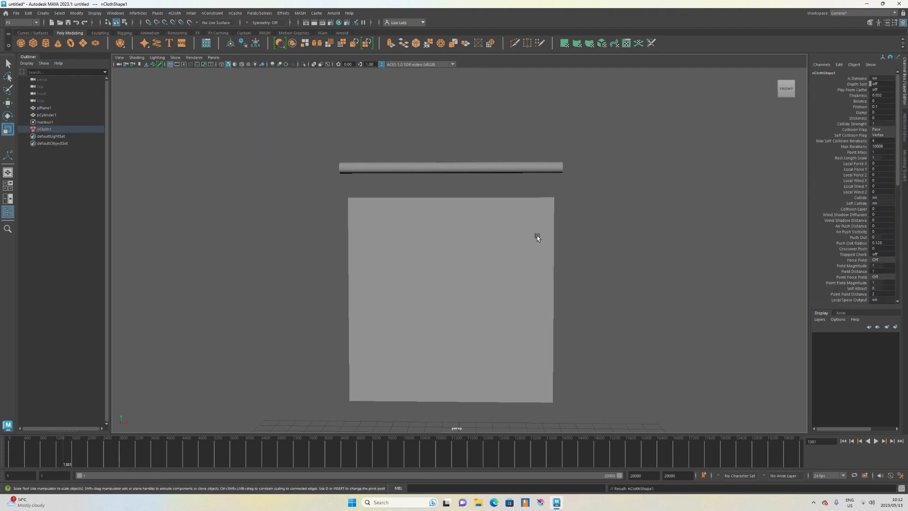
Play and stop the simulation to preview the cloth.
click(877, 441)
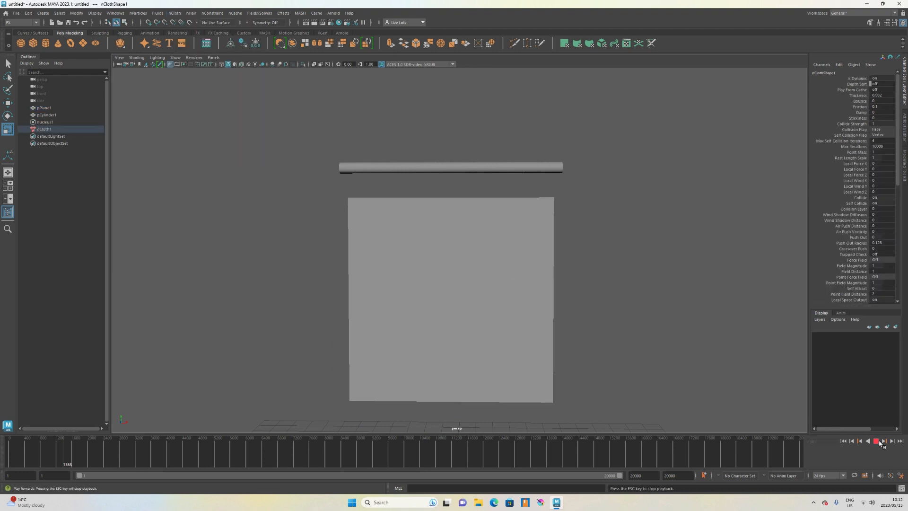
click(876, 441)
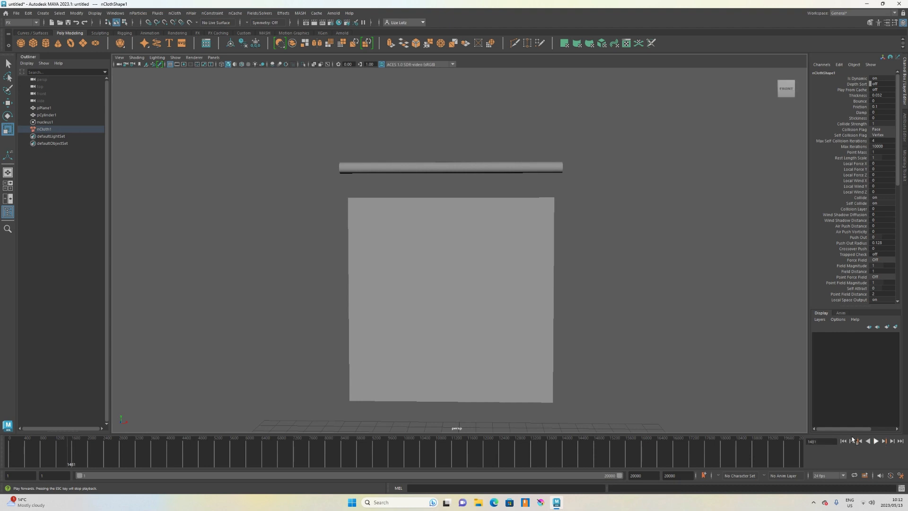
click(876, 441)
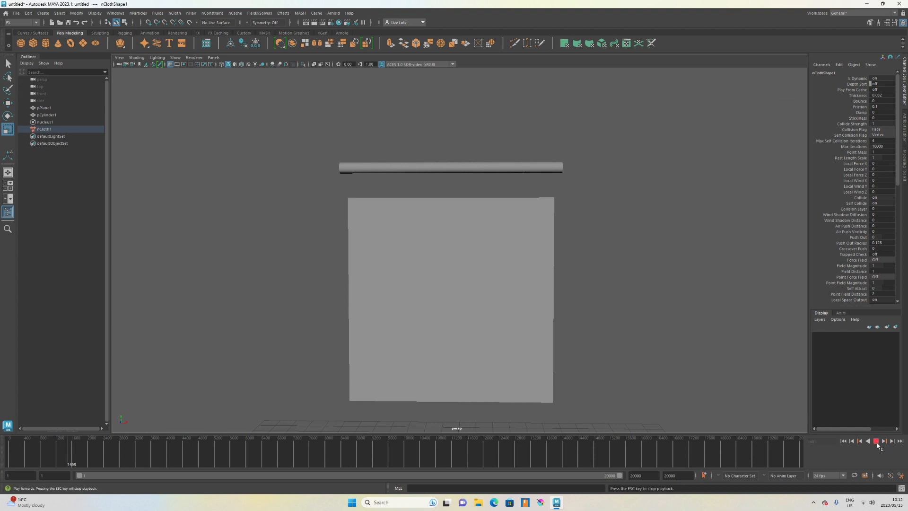
click(876, 441)
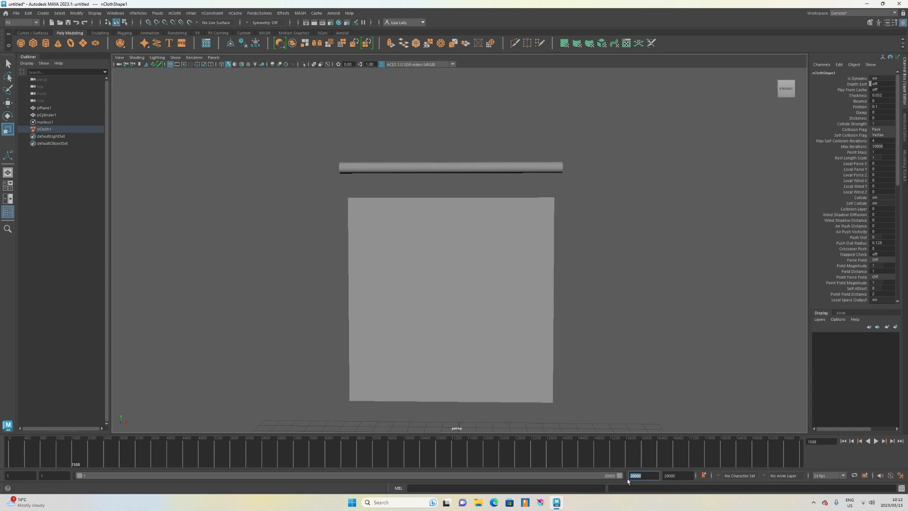
Set the playback and animation end frames to 120.
text(120)
key(Return)
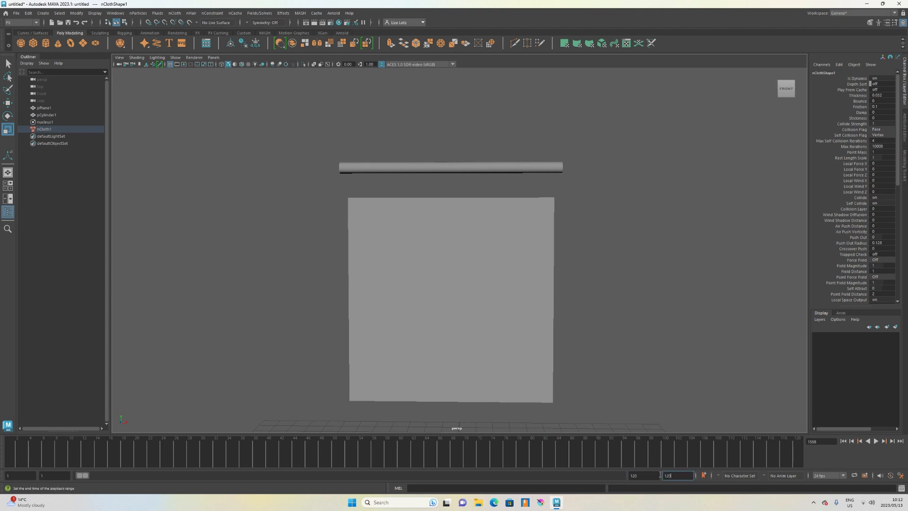
key(Return)
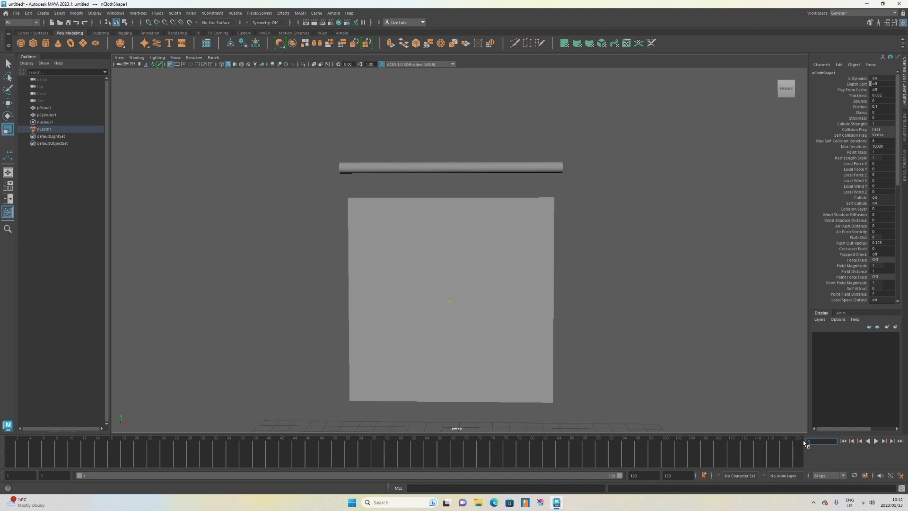
Play the simulation, stop it, and scrub back through the frames.
click(876, 440)
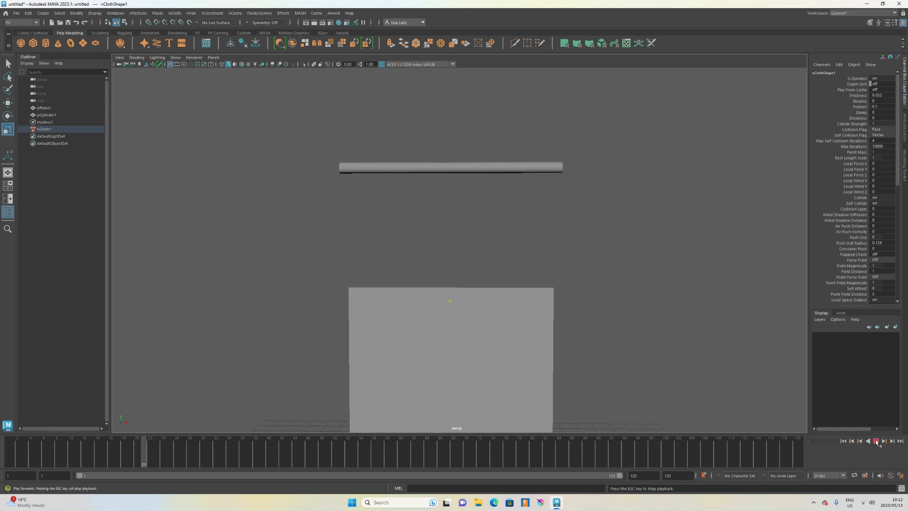
click(876, 440)
drag(276, 448, 207, 451)
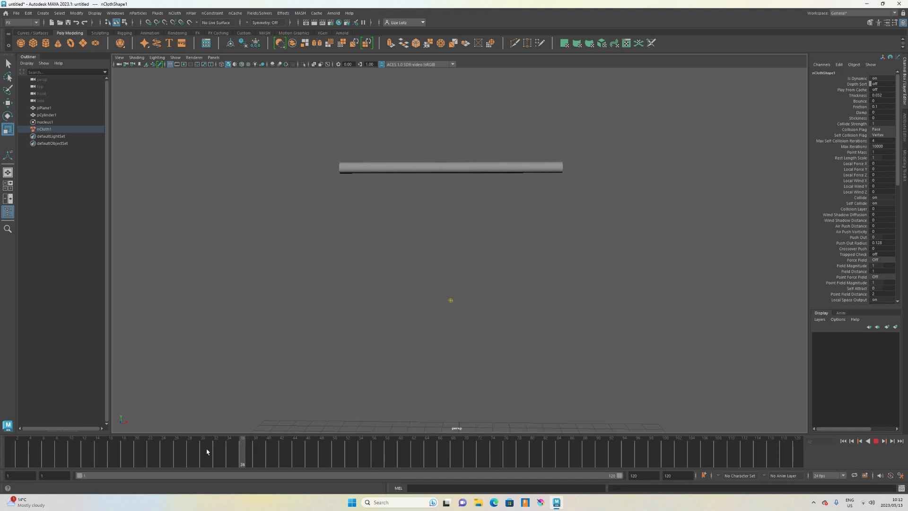
Return to frame 1 and select three small groups of vertices along the plane's top edge at the left, centre and right.
drag(86, 437, 12, 437)
mouse_move(538, 259)
alt+mouse_down()
mouse_move(510, 269)
mouse_move(537, 262)
alt+mouse_up()
click(533, 254)
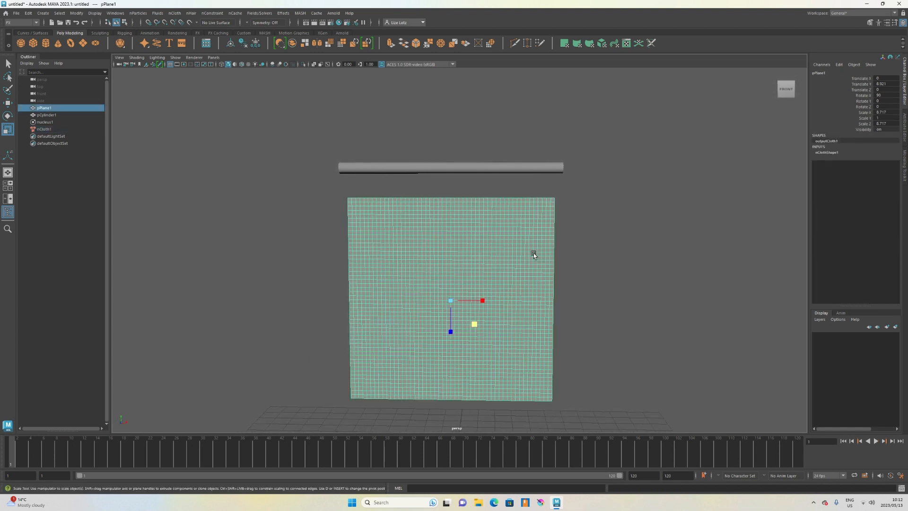
key(space)
drag(476, 229, 480, 237)
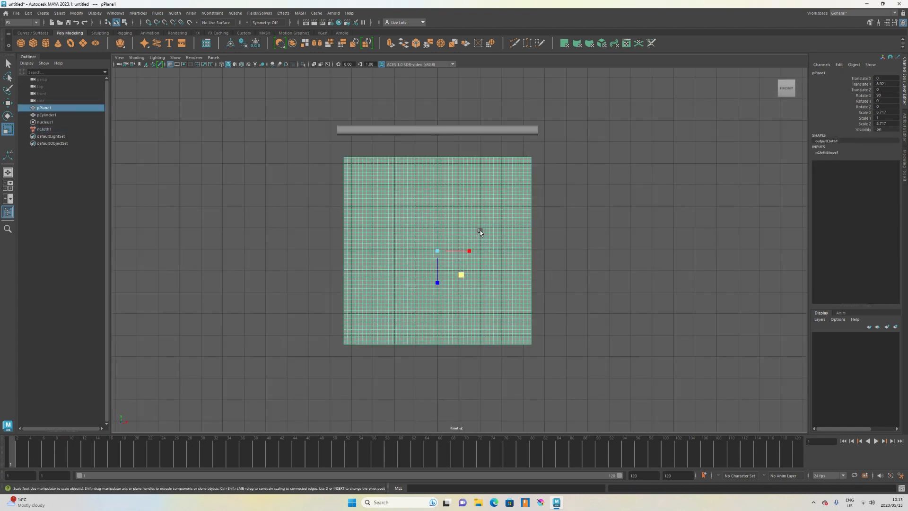
scroll(467, 153, up, 2)
scroll(467, 154, up, 3)
right_click(287, 265)
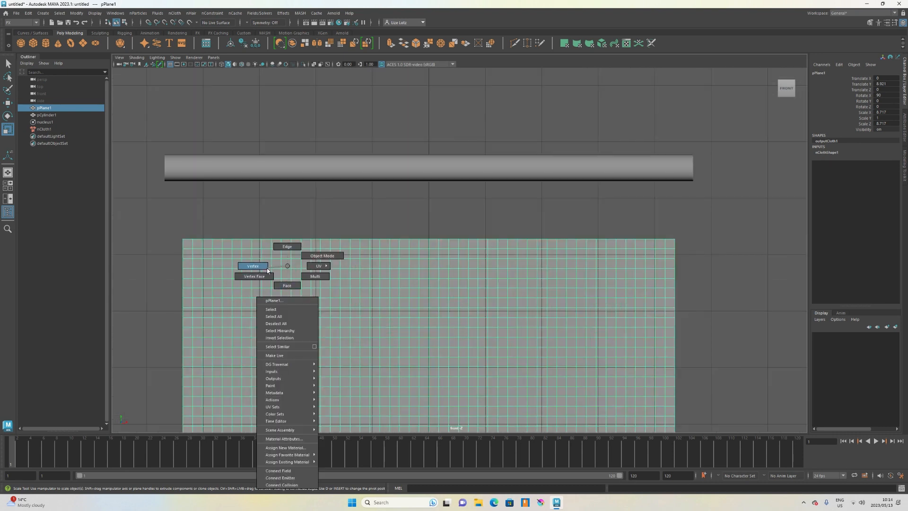
click(267, 268)
drag(217, 242, 214, 241)
key(Caps_Lock)
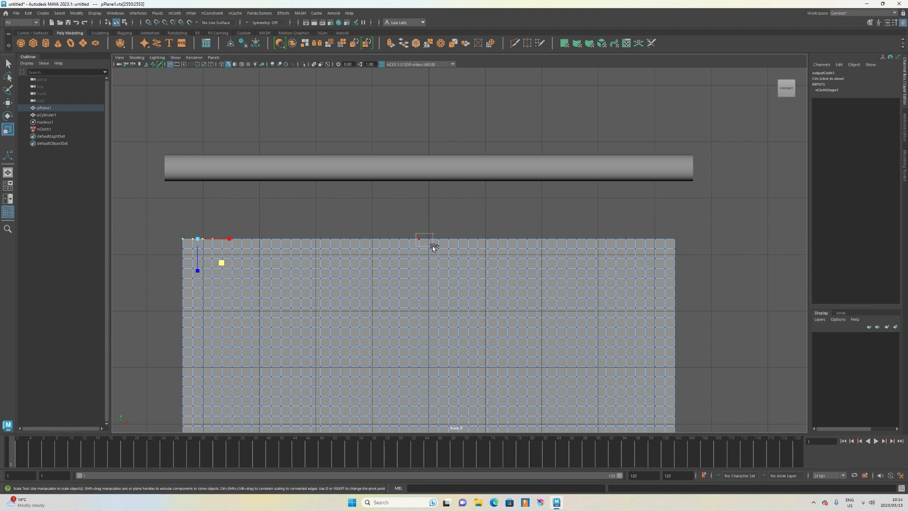
shift+drag(444, 241, 444, 242)
shift+drag(652, 231, 679, 240)
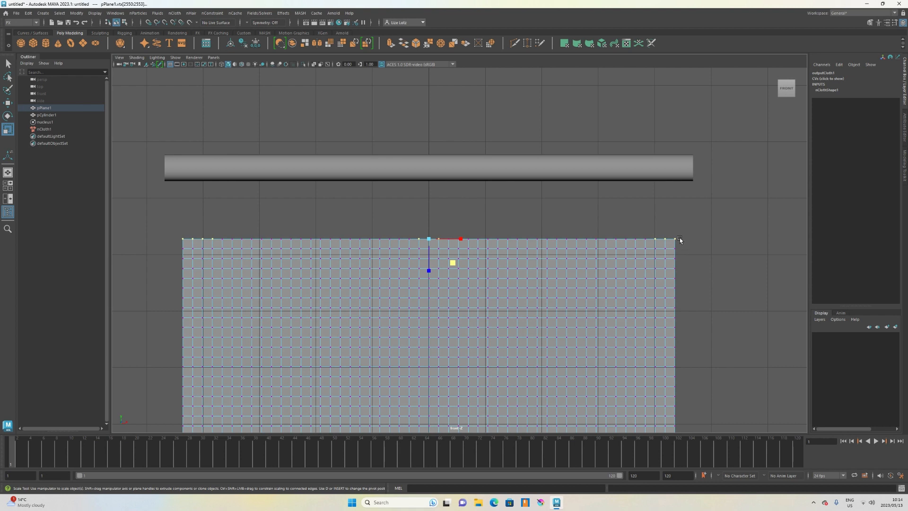
Add the cylinder rod to the selection and attach the vertices to it with an nConstraint Point to Surface.
click(350, 170)
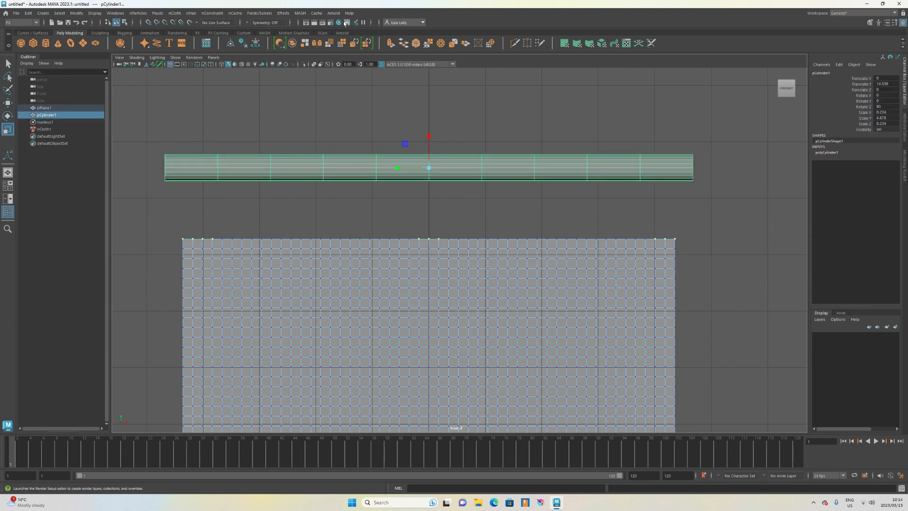
click(212, 12)
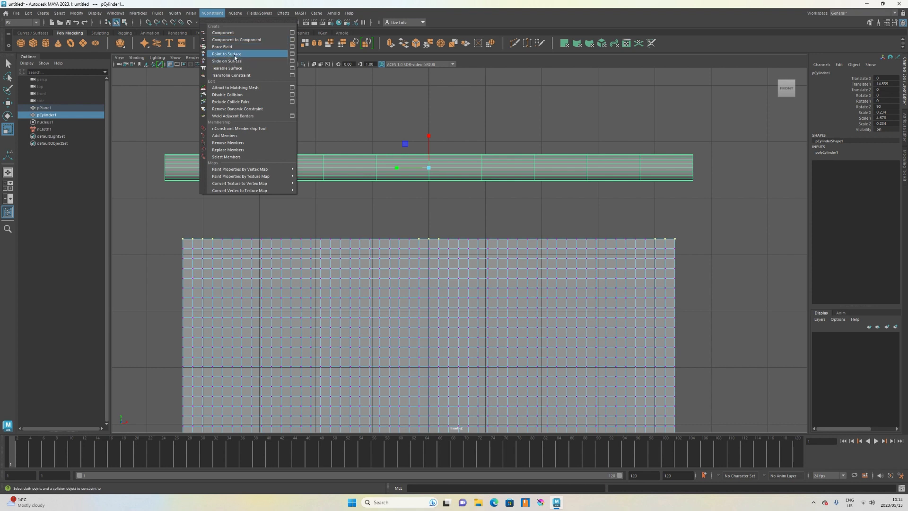
click(235, 57)
scroll(432, 228, down, 2)
key(space)
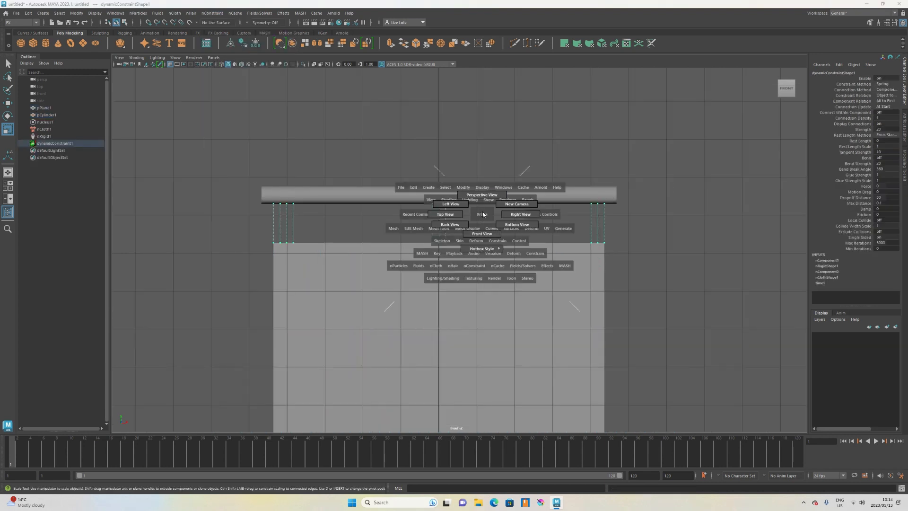
Try to move the rod vertically with the Move tool.
drag(483, 214, 482, 195)
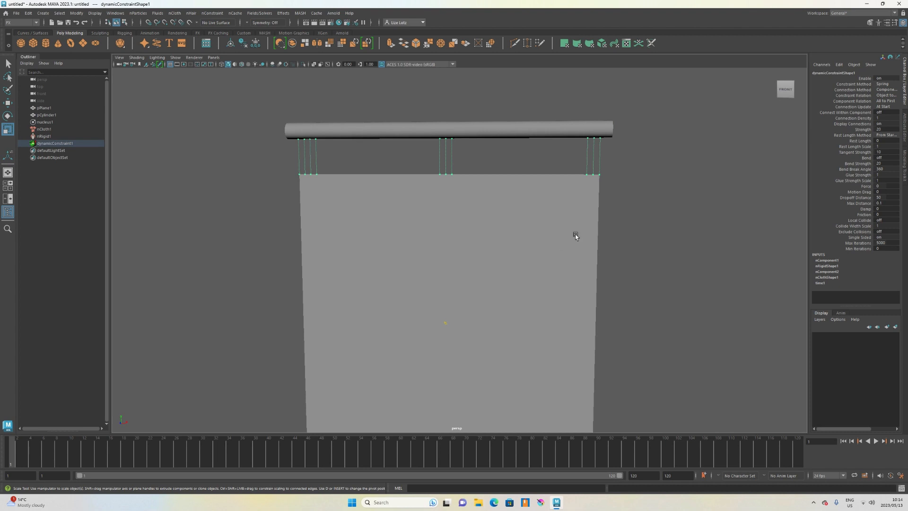
scroll(574, 235, down, 4)
scroll(518, 223, up, 3)
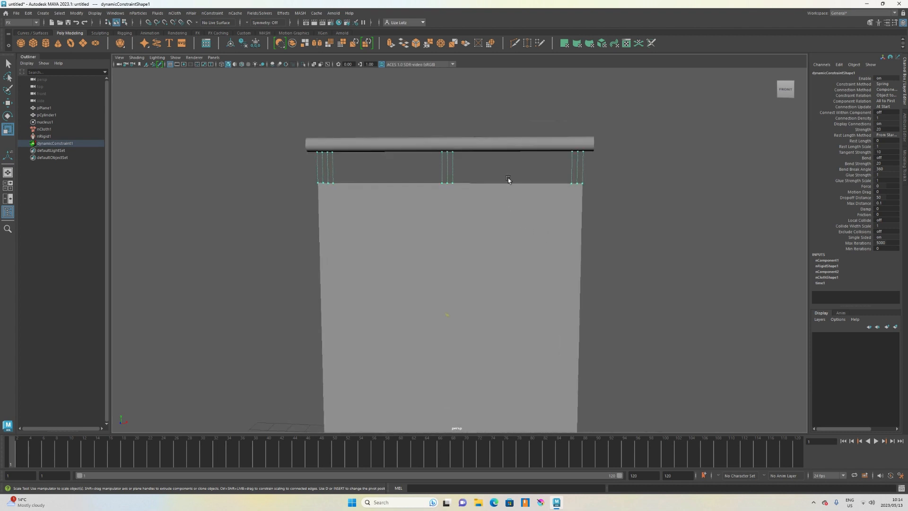
click(481, 142)
key(w)
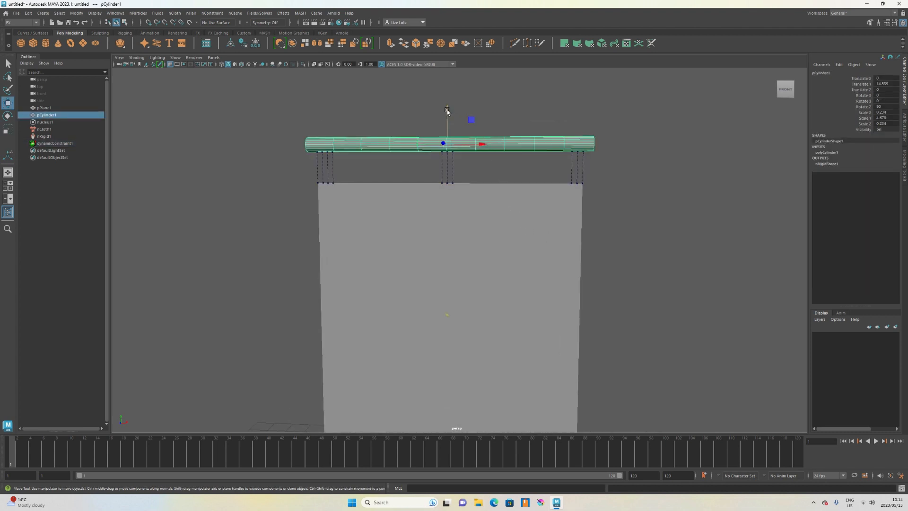
drag(446, 111, 448, 136)
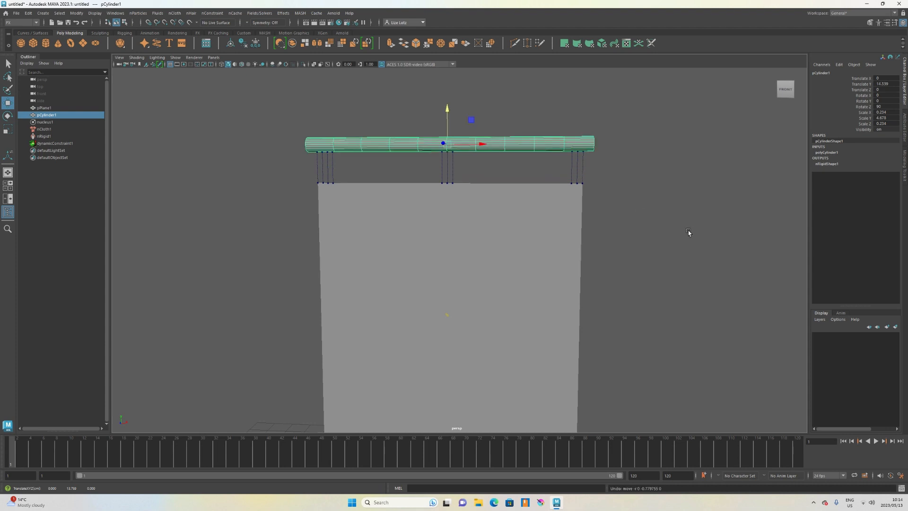
click(689, 233)
scroll(614, 252, down, 2)
scroll(662, 293, up, 1)
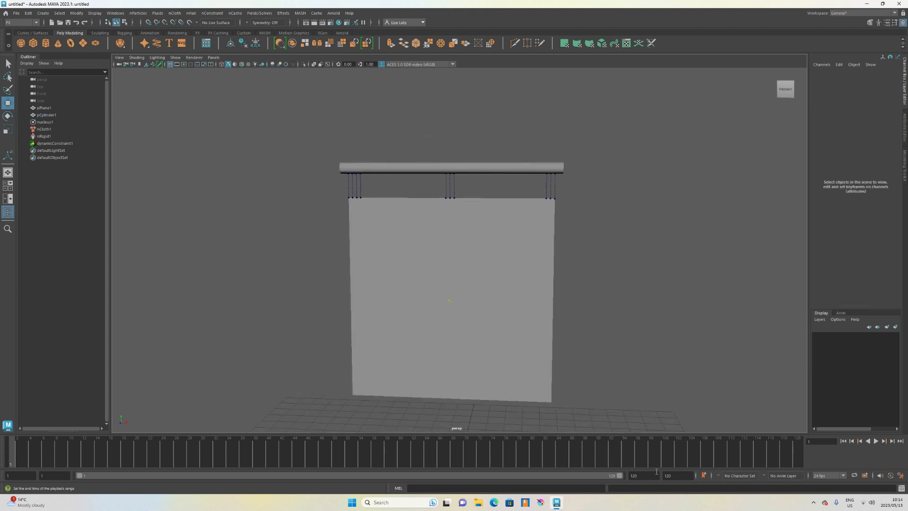
Set the playback end frame to 20000 and start interactive playback of the cloth simulation.
click(641, 477)
key(Return)
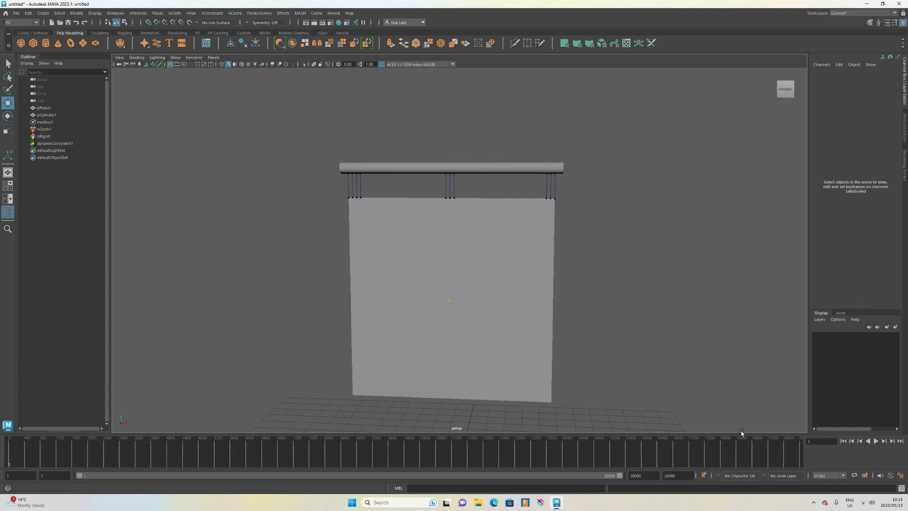
click(197, 33)
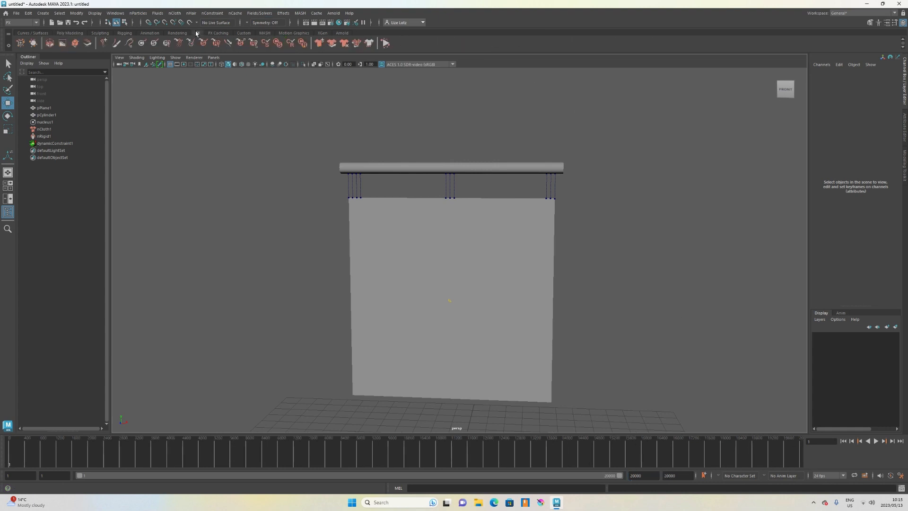
click(385, 43)
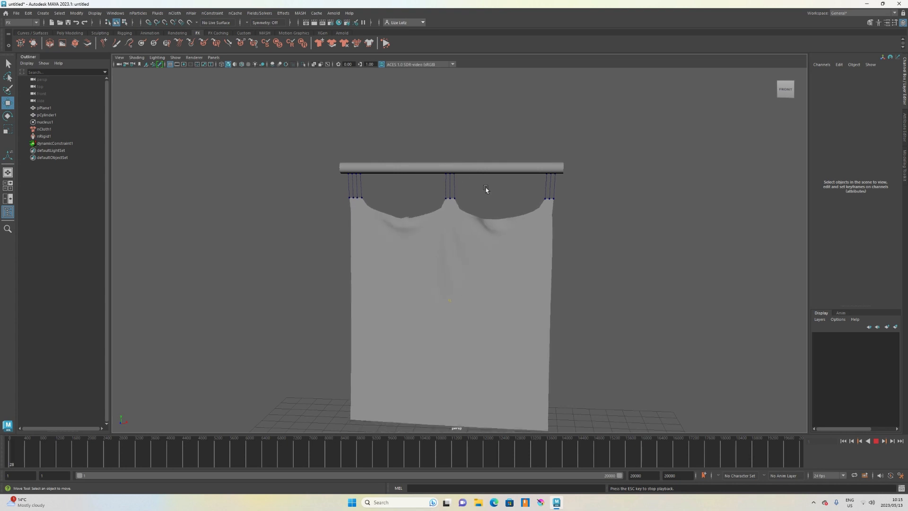
While the simulation runs, scale the rod shorter along its length, to about 3.06, so the curtain gathers.
scroll(486, 189, down, 2)
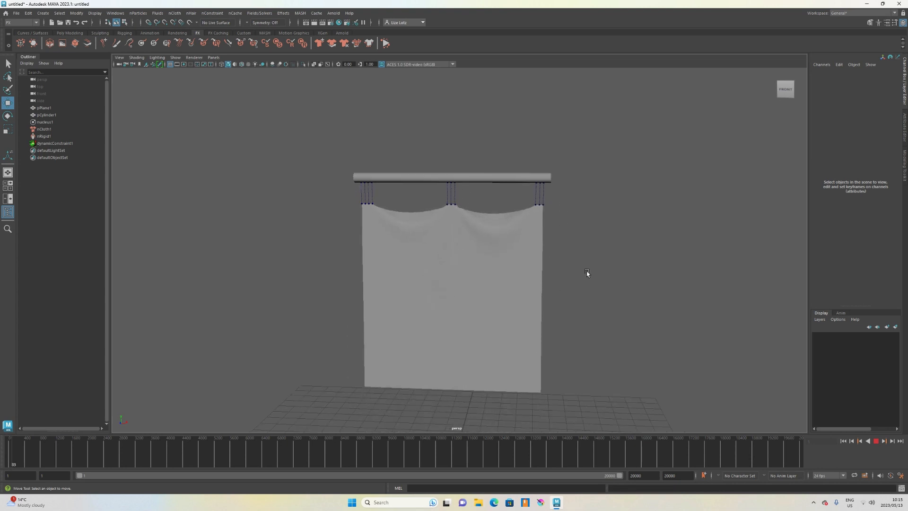
mouse_move(586, 271)
alt+mouse_down()
mouse_move(527, 282)
mouse_move(595, 265)
alt+mouse_up()
click(509, 177)
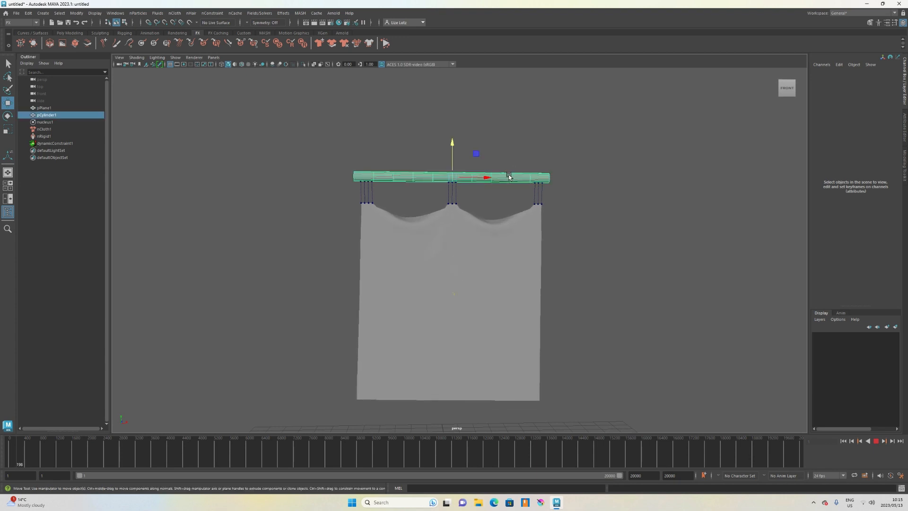
key(r)
drag(404, 175, 430, 180)
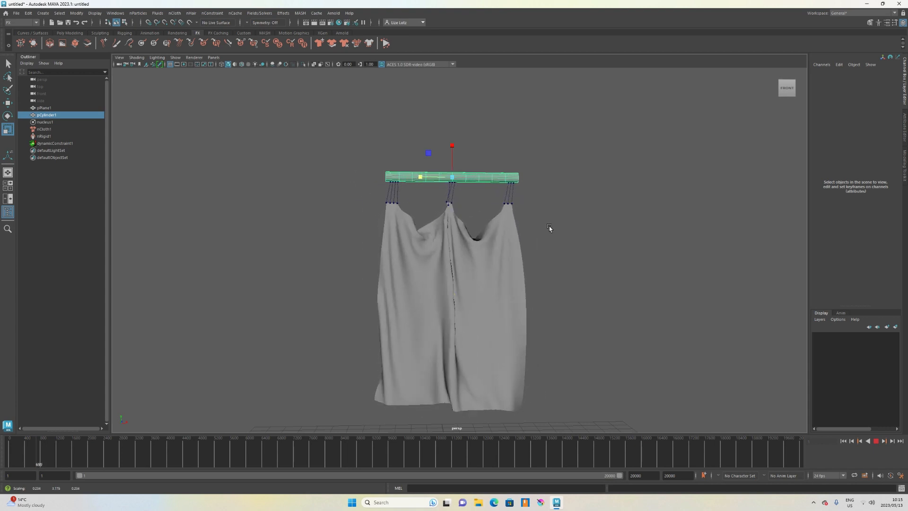
alt+drag(560, 227, 492, 240)
scroll(509, 228, up, 5)
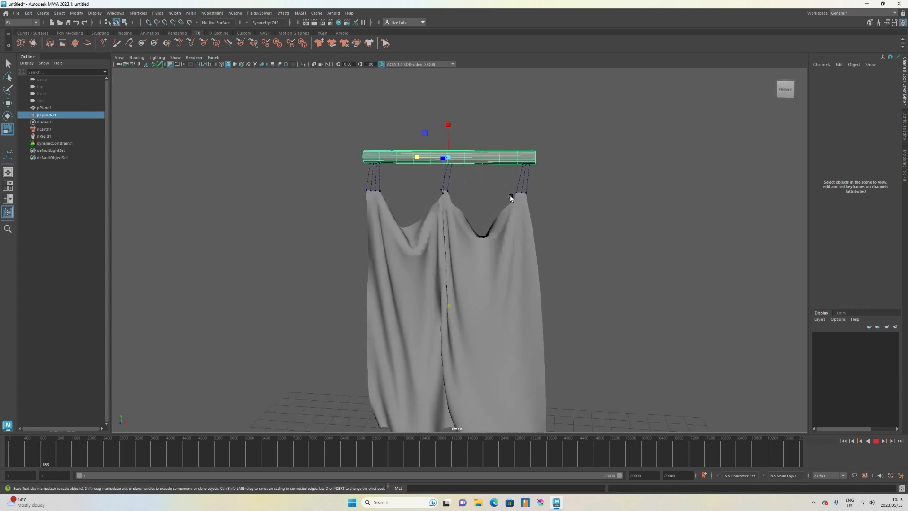
drag(411, 157, 397, 156)
Watch the gathered curtain settle from a few angles and stop playback.
scroll(514, 250, down, 4)
alt+drag(515, 250, 539, 256)
drag(428, 188, 439, 187)
alt+drag(589, 262, 559, 256)
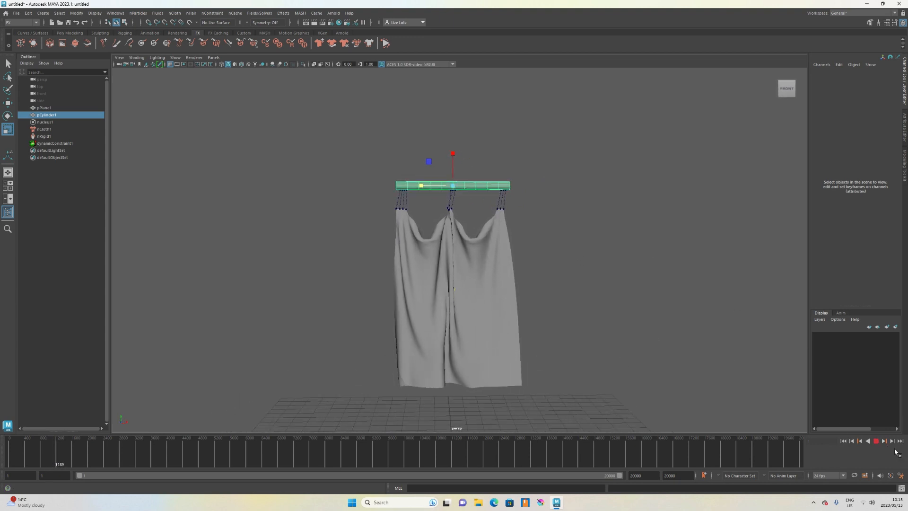
click(876, 441)
click(876, 442)
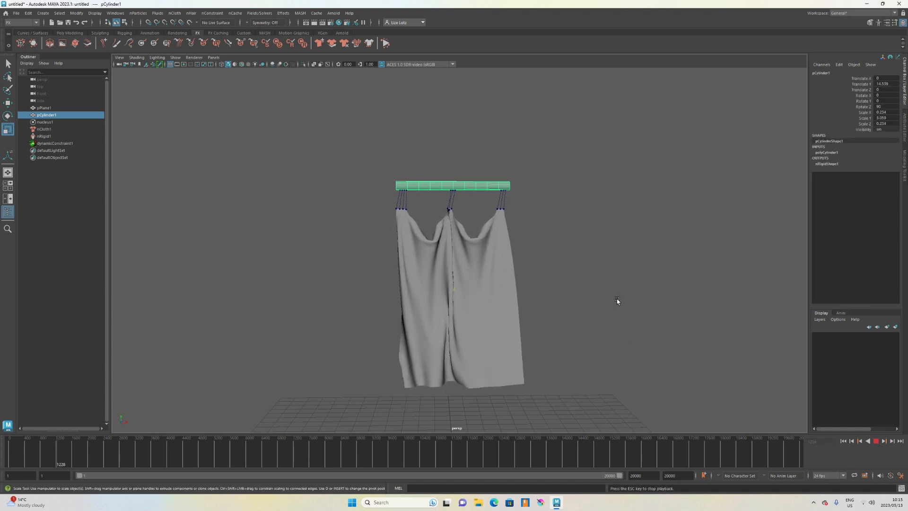
alt+drag(617, 299, 573, 279)
click(543, 255)
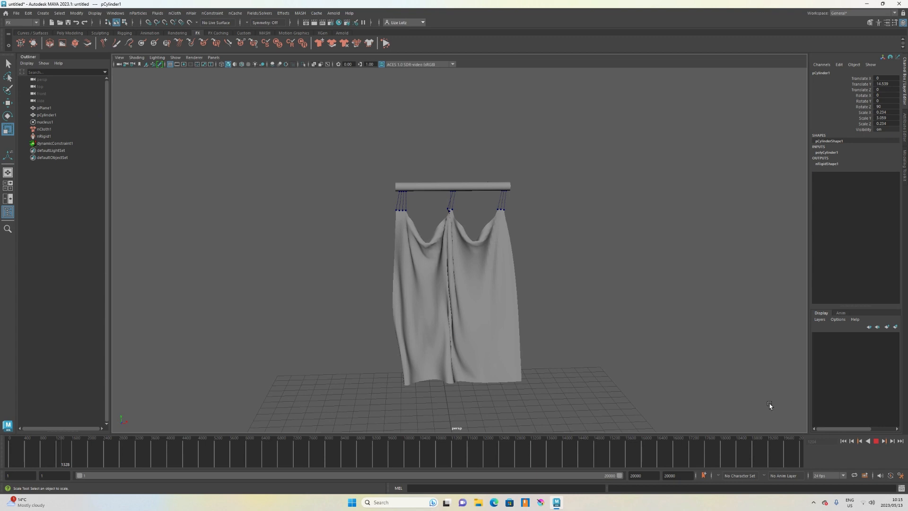
click(876, 442)
Select the curtain and rod together, duplicate them and move the copy aside.
alt+drag(574, 320, 509, 300)
click(509, 300)
scroll(488, 289, up, 1)
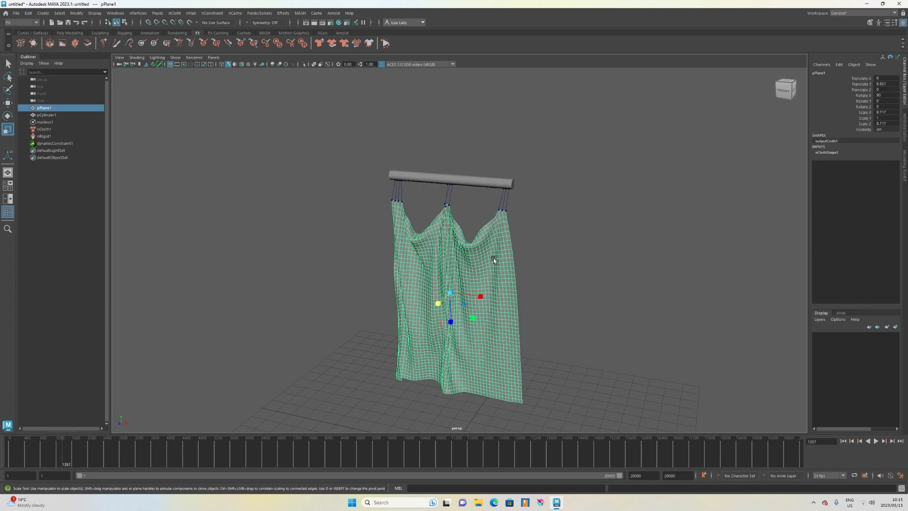
click(462, 179)
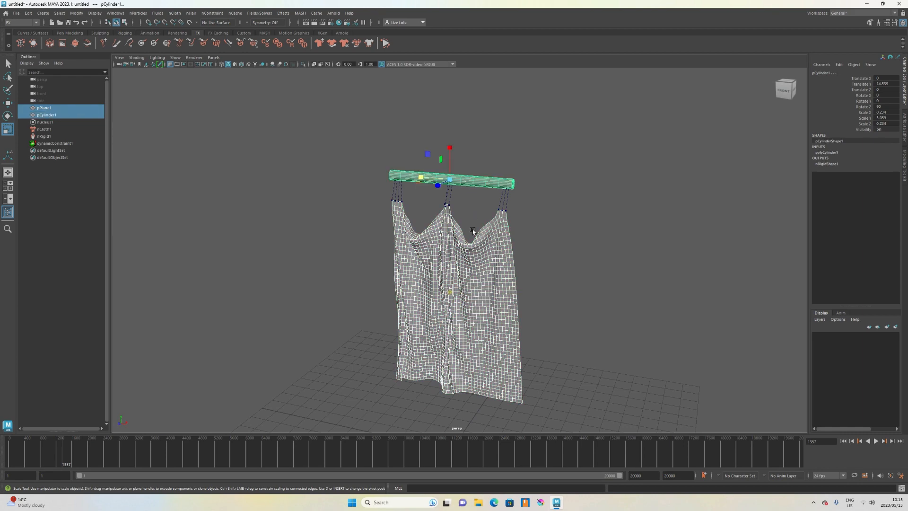
key(w)
mouse_move(439, 186)
shift+mouse_down()
mouse_move(344, 239)
mouse_move(356, 208)
shift+mouse_up()
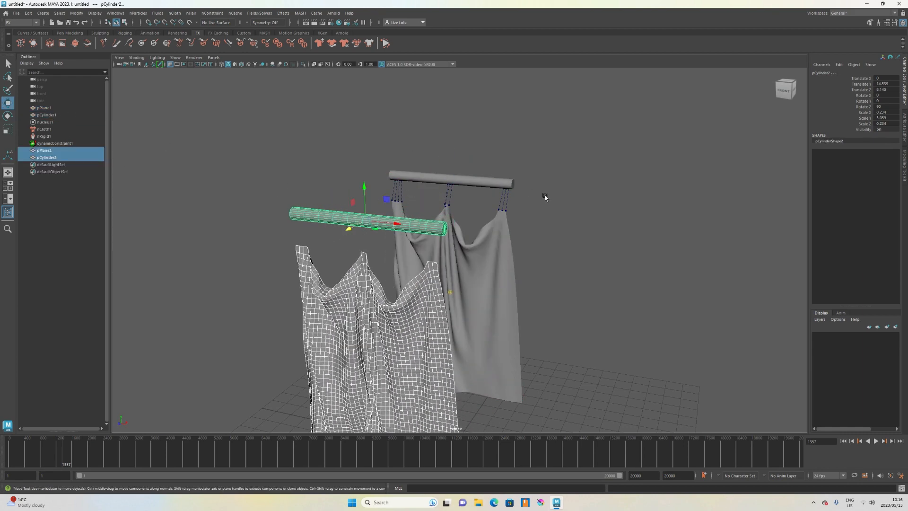
Delete the original plane, rod, nucleus, nCloth, nRigid and dynamic constraint nodes.
click(502, 215)
ctrl+click(62, 124)
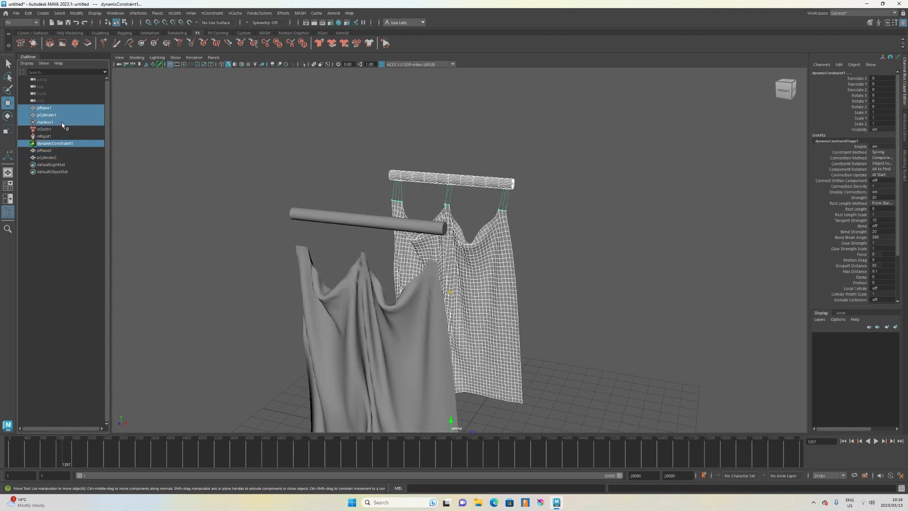
ctrl+click(62, 129)
ctrl+click(62, 137)
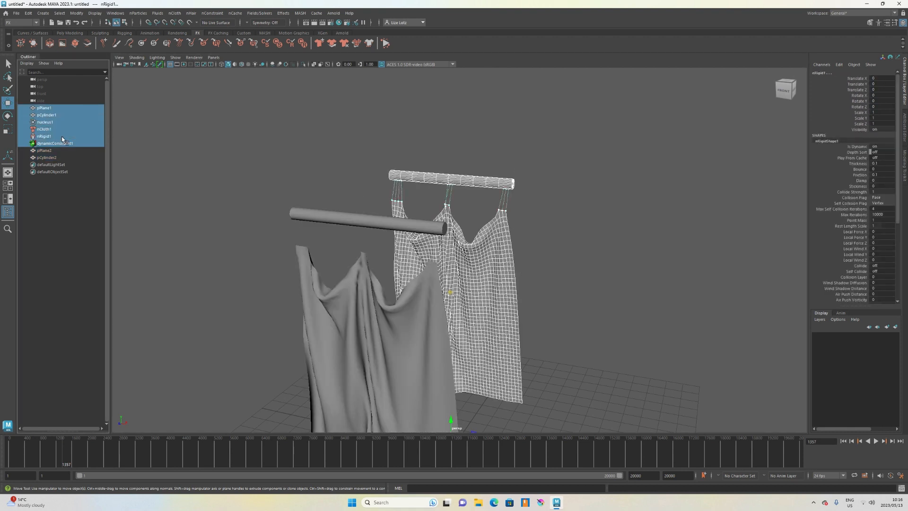
key(Delete)
scroll(466, 263, down, 4)
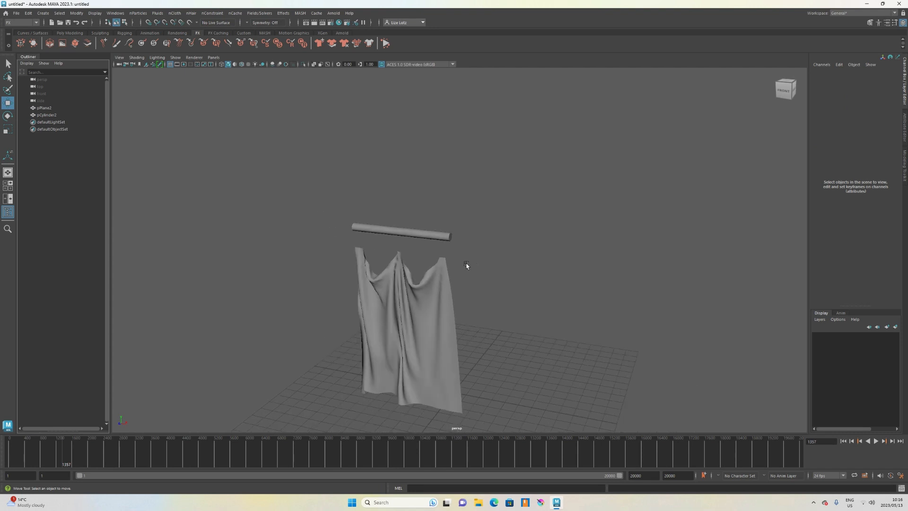
Lower the duplicated rod onto the top edge of the duplicated curtain.
alt+drag(466, 263, 472, 259)
click(450, 209)
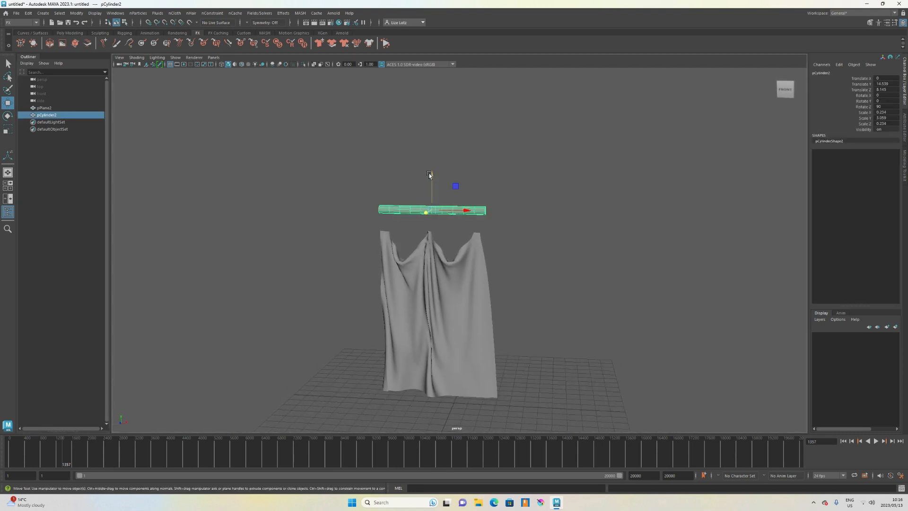
drag(429, 175, 430, 197)
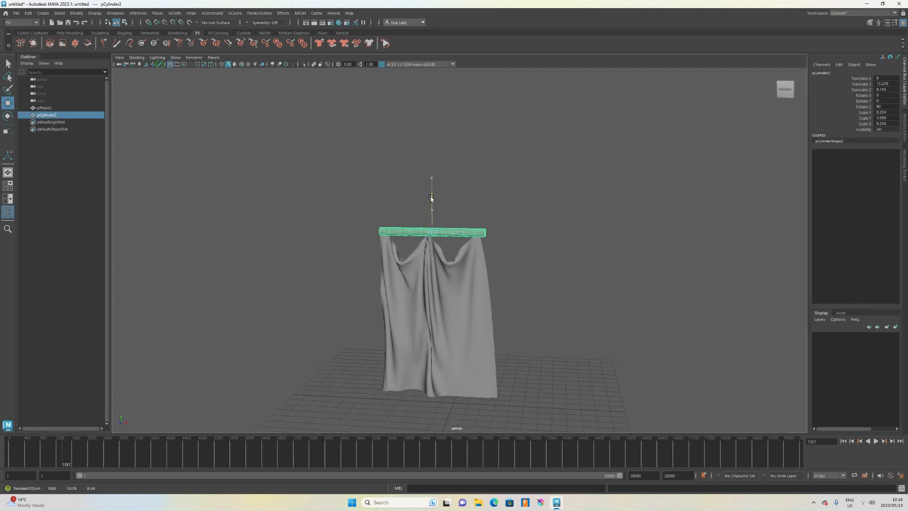
click(529, 255)
Orbit and zoom around the duplicated curtain and rod to inspect them.
alt+drag(527, 304, 493, 303)
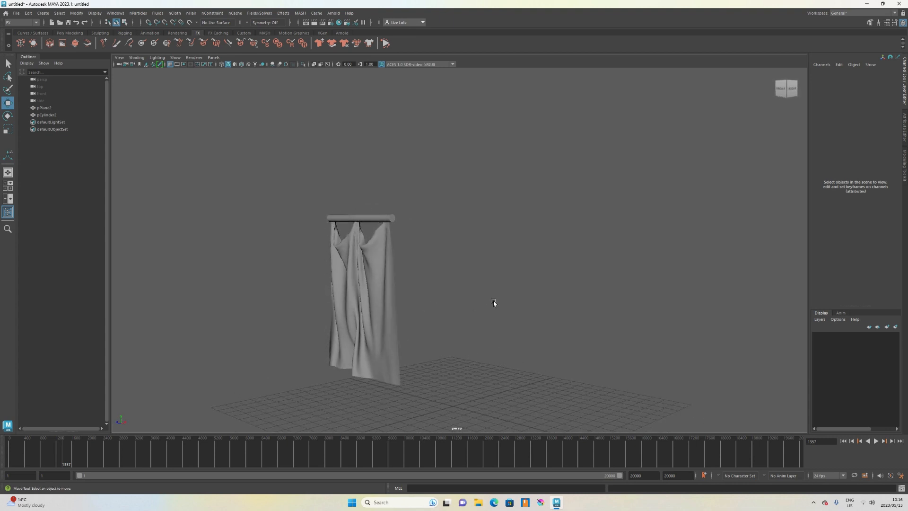
alt+middle_drag(387, 309, 505, 304)
scroll(504, 303, up, 3)
scroll(505, 303, up, 1)
alt+drag(505, 304, 544, 305)
alt+middle_drag(544, 305, 428, 275)
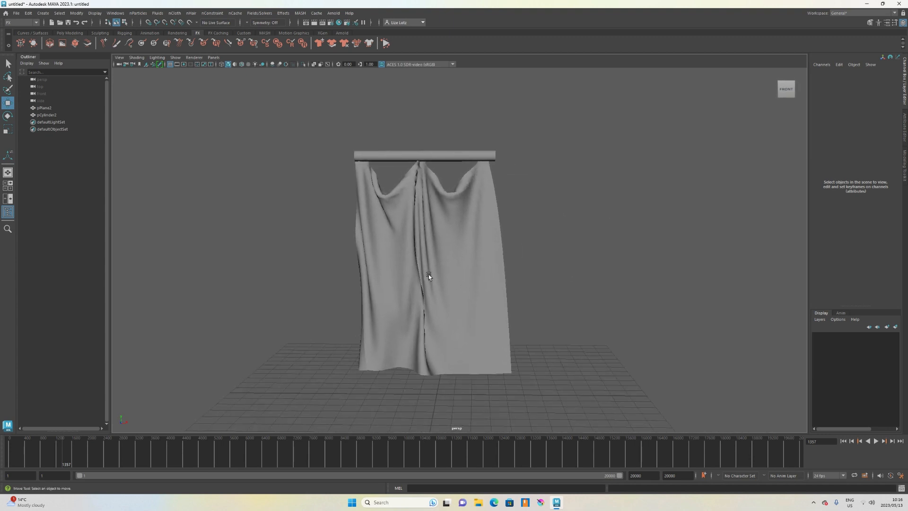
alt+drag(472, 297, 453, 321)
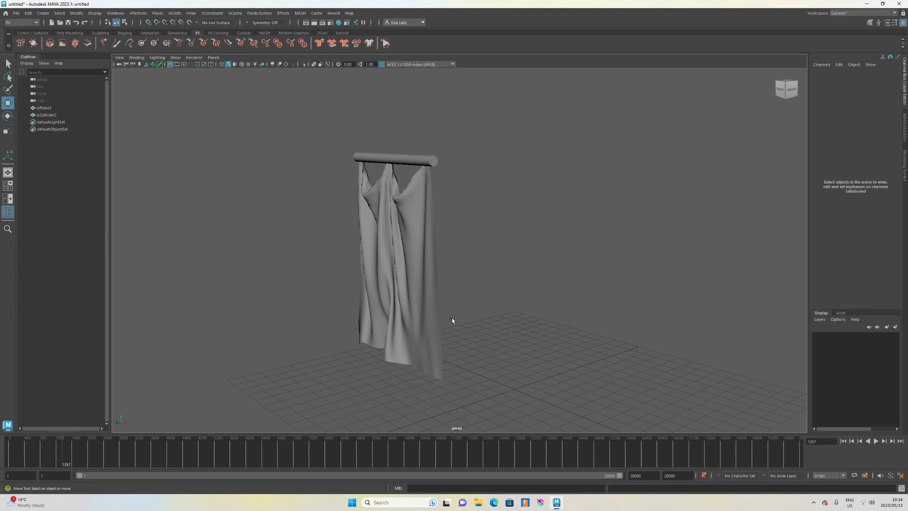
Select the duplicated curtain and extrude its faces to give the cloth thickness.
click(372, 255)
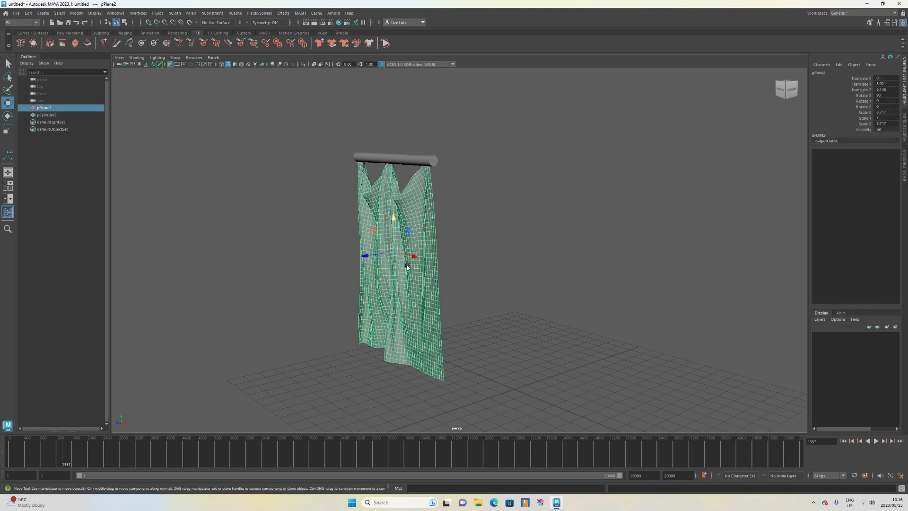
click(869, 23)
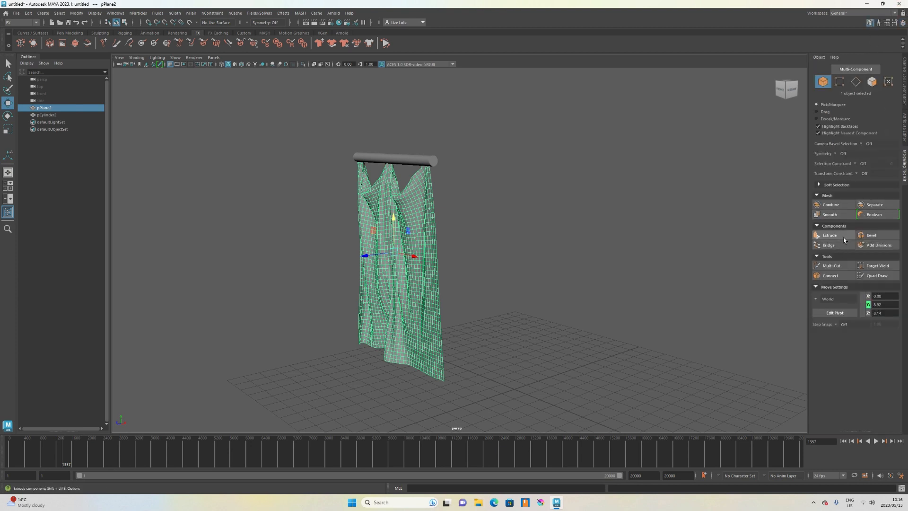
click(828, 235)
drag(383, 343, 383, 341)
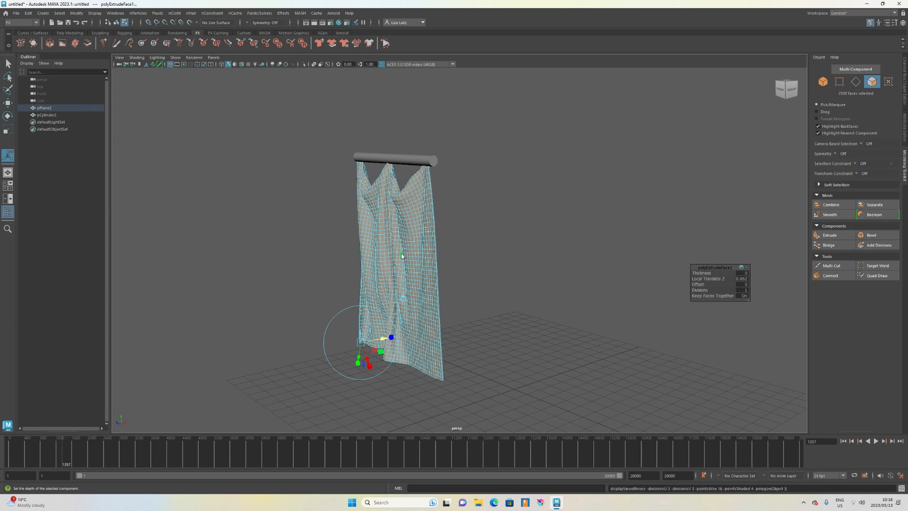
right_drag(401, 254, 436, 242)
click(455, 259)
alt+drag(431, 280, 468, 283)
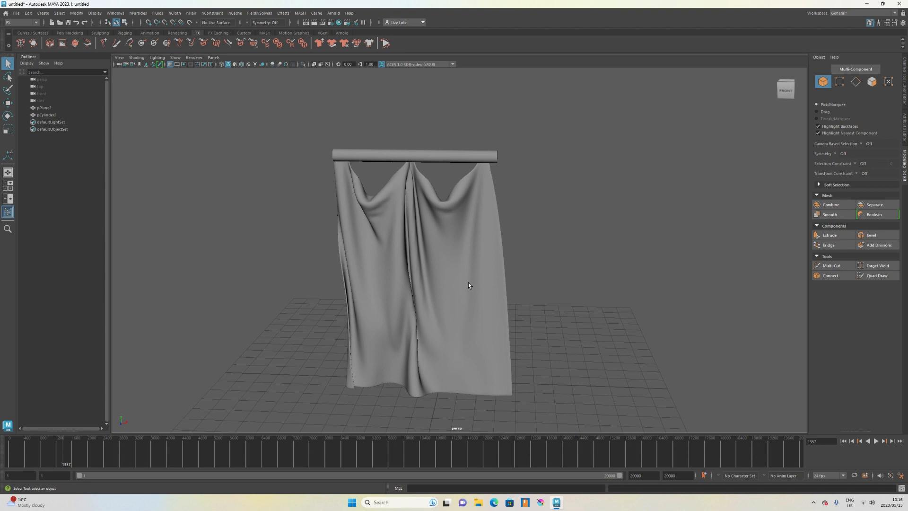
Examine the thickened curtain from the front.
mouse_move(475, 282)
alt+mouse_down()
mouse_move(478, 269)
mouse_move(471, 276)
alt+mouse_up()
scroll(471, 268, up, 1)
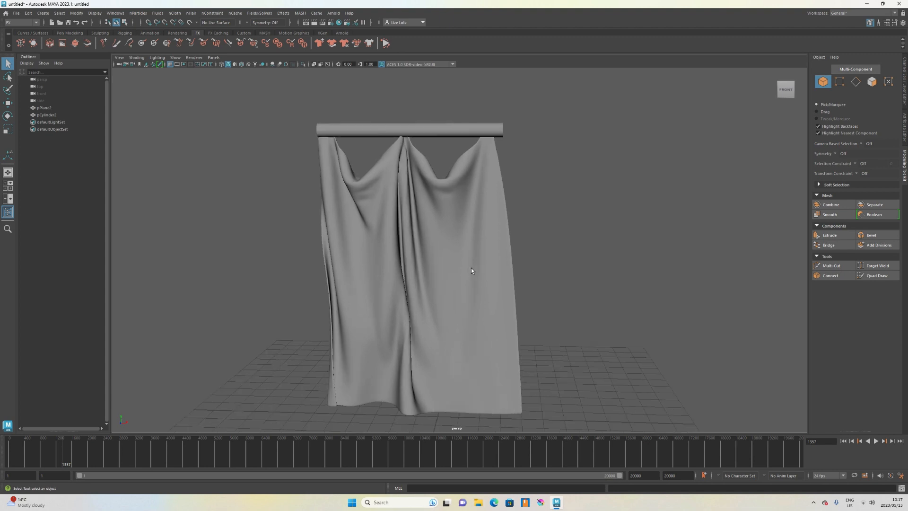
alt+middle_drag(471, 268, 493, 257)
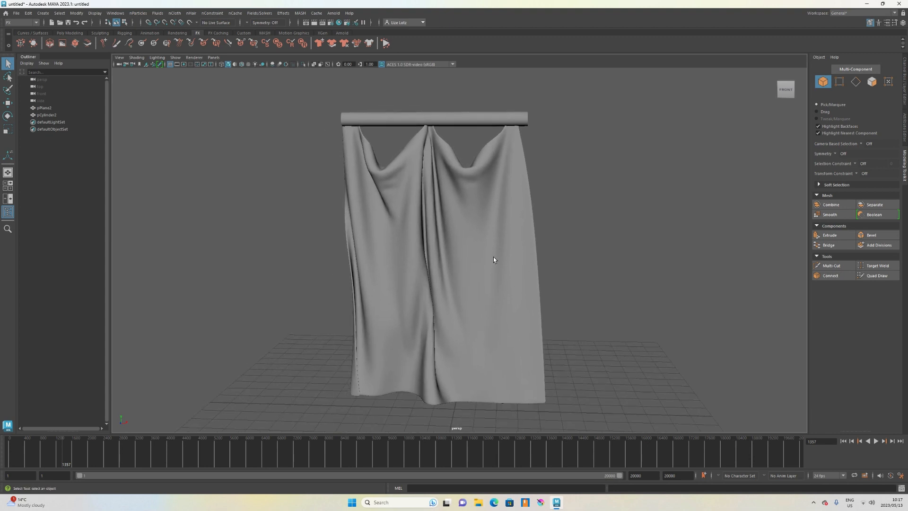